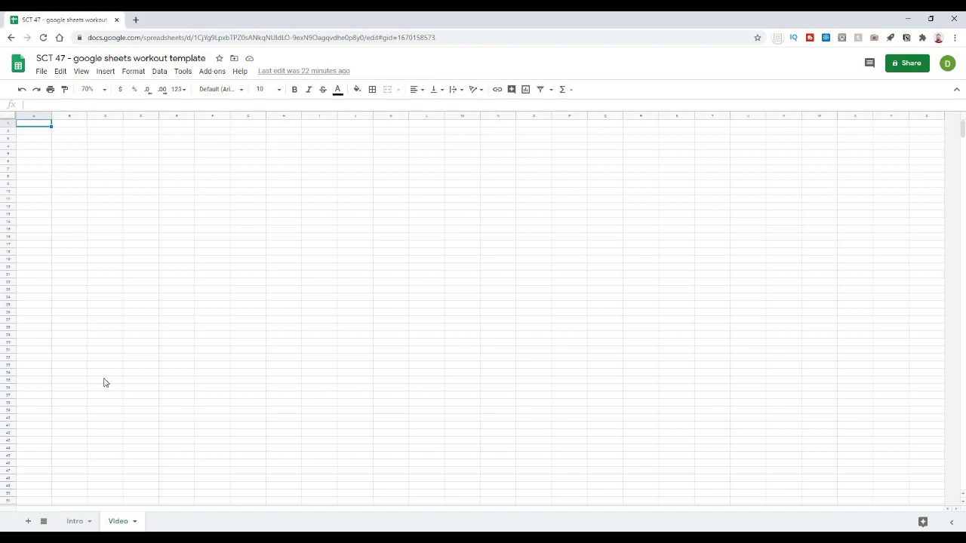
pyautogui.click(113, 289)
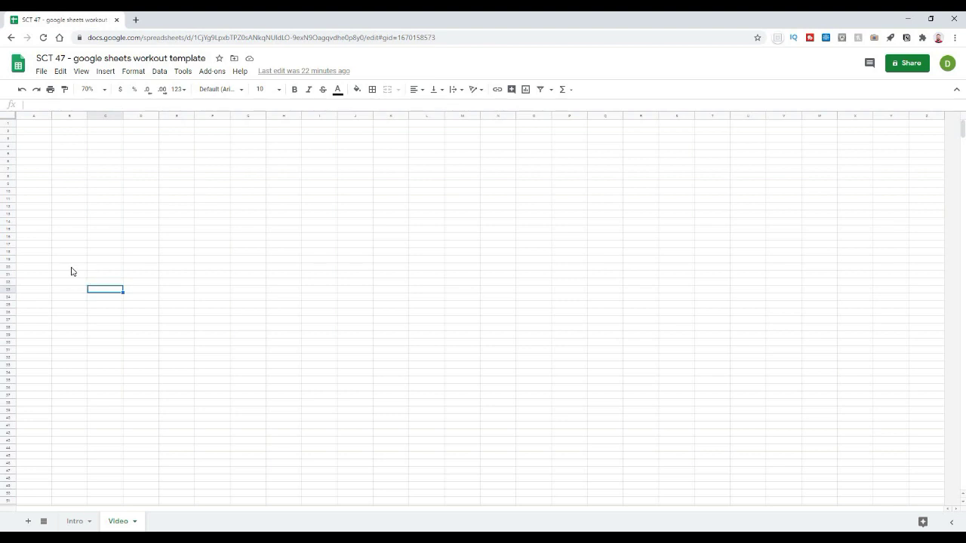
pyautogui.click(73, 134)
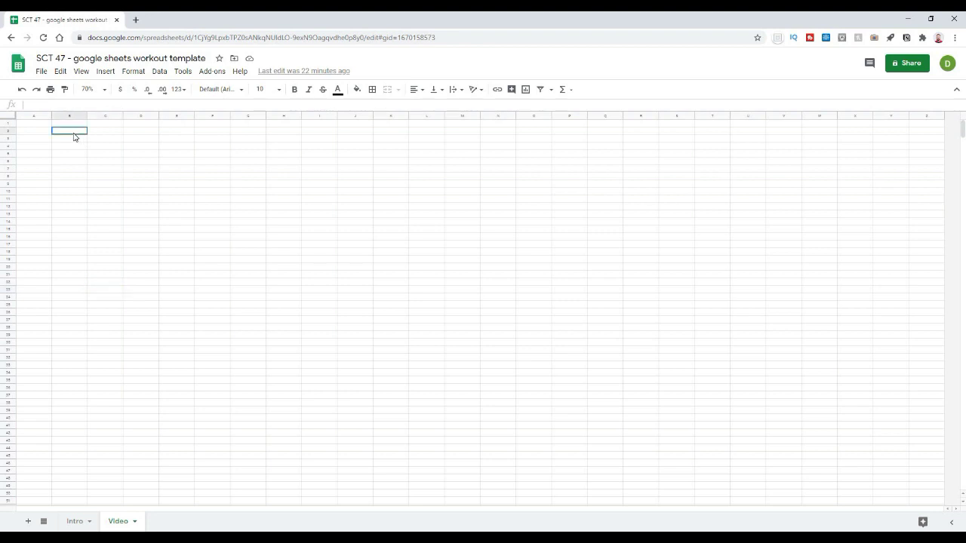
pyautogui.click(111, 173)
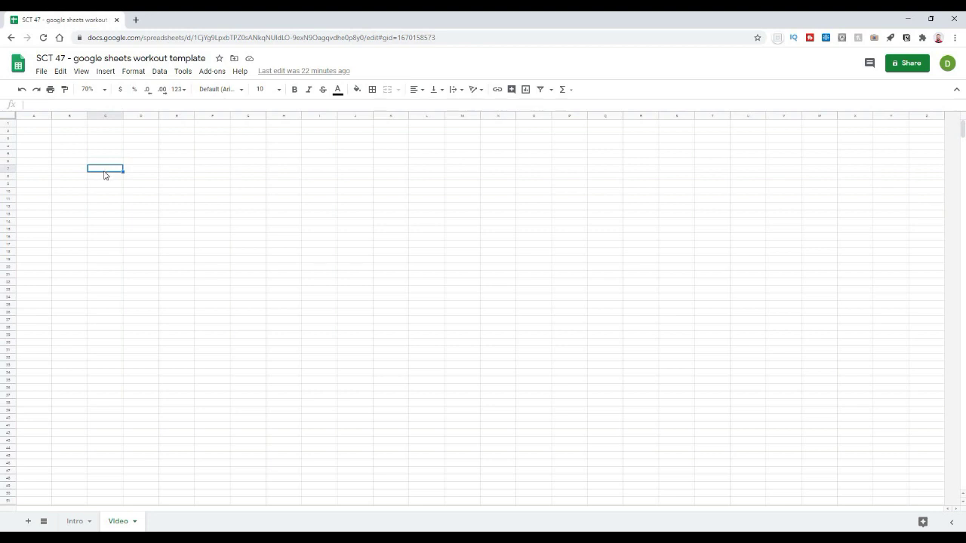
pyautogui.click(73, 123)
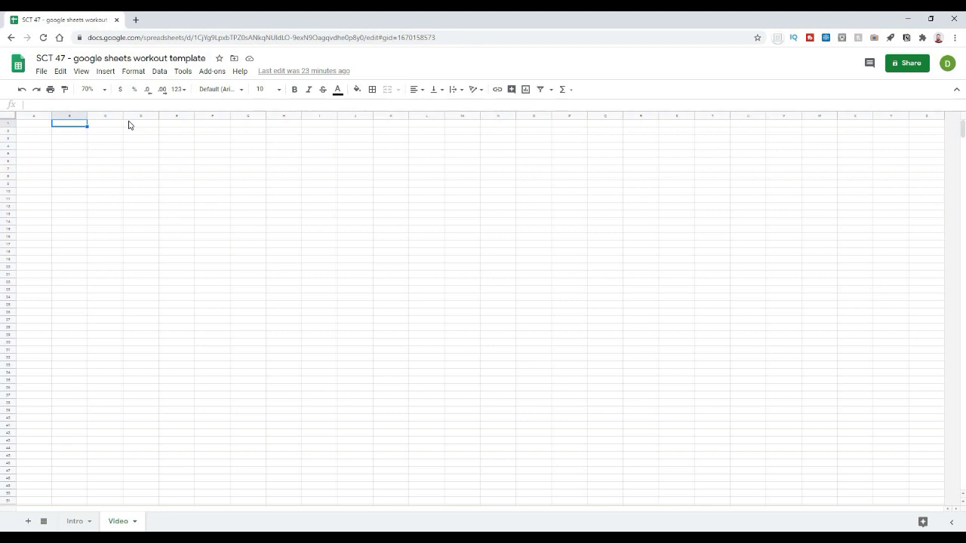
pyautogui.click(55, 146)
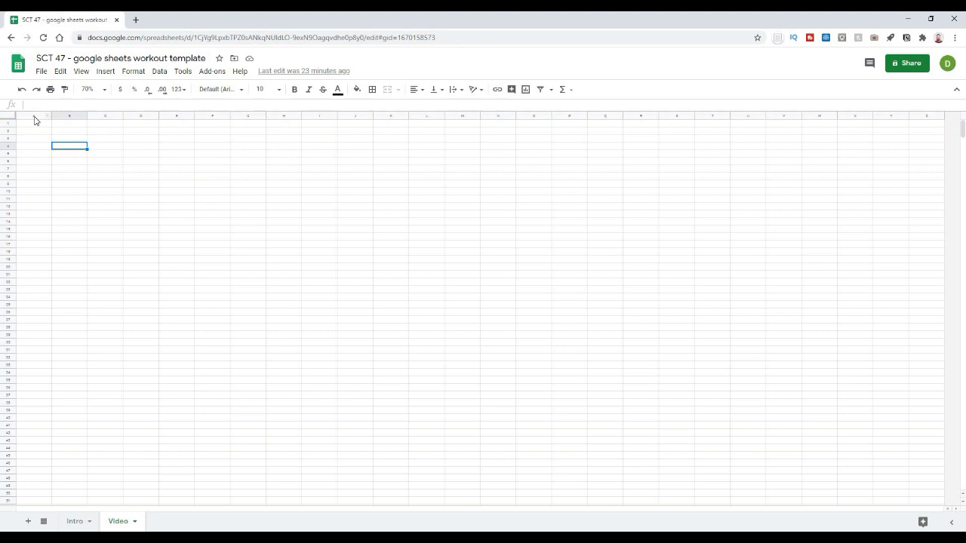
pyautogui.click(34, 118)
pyautogui.hotkey('ctrl', 'z')
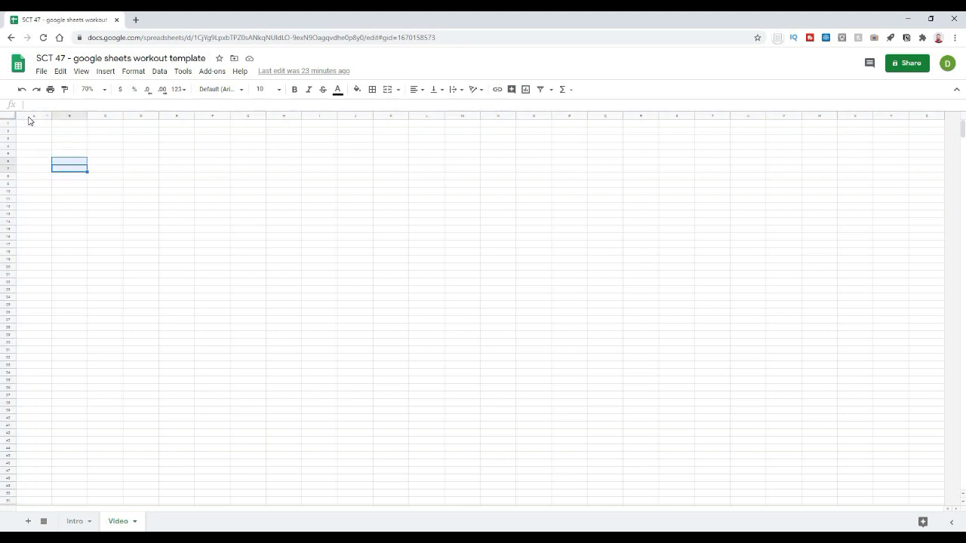
# Resize column A to a width of 10 pixels
pyautogui.click(32, 116)
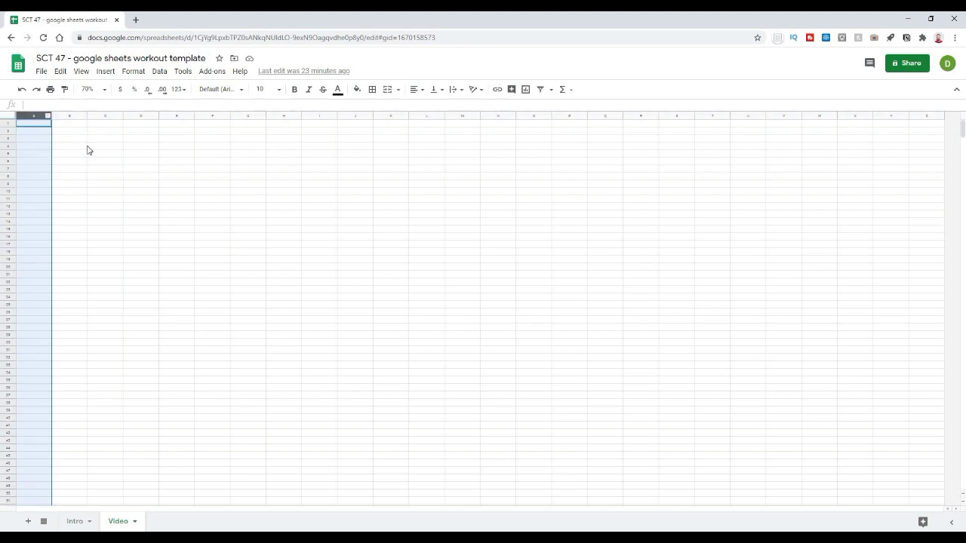
pyautogui.click(85, 147)
pyautogui.click(34, 116)
pyautogui.rightClick(33, 118)
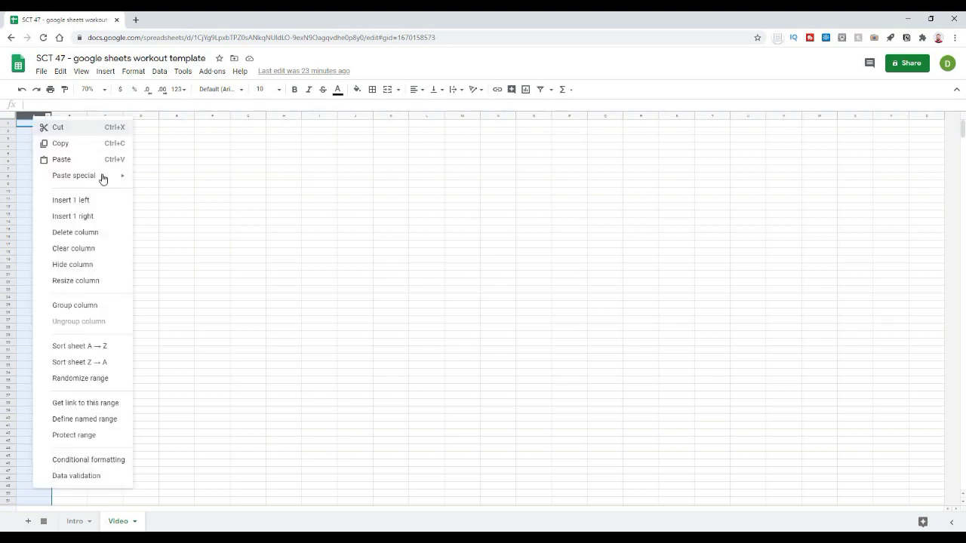
pyautogui.click(86, 278)
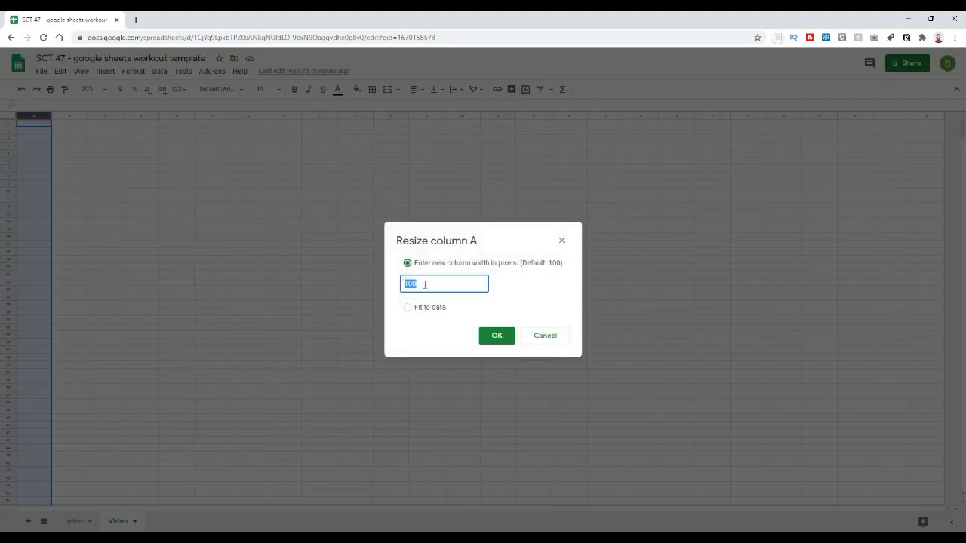
pyautogui.write('10')
pyautogui.click(494, 334)
pyautogui.click(256, 283)
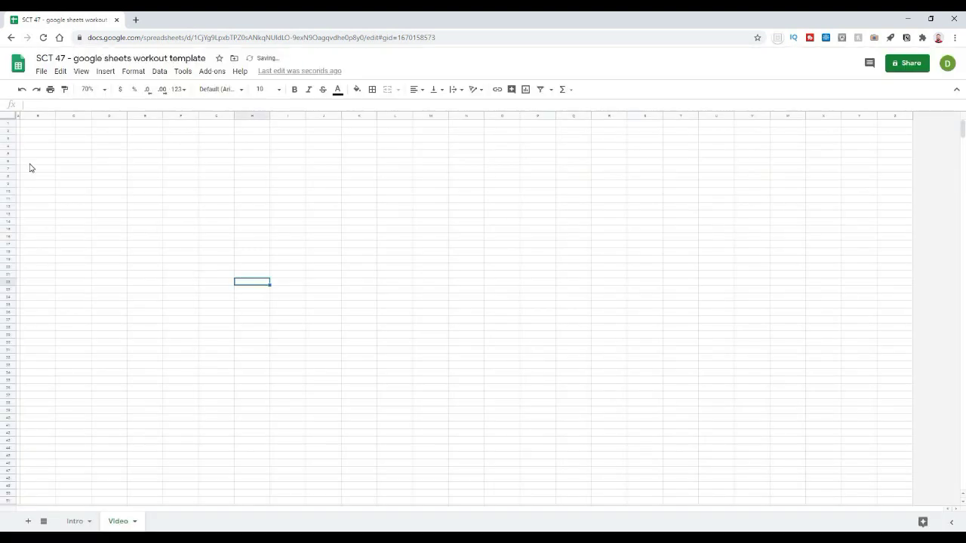
# Resize row 1 to a height of 10 pixels
pyautogui.click(6, 125)
pyautogui.rightClick(7, 125)
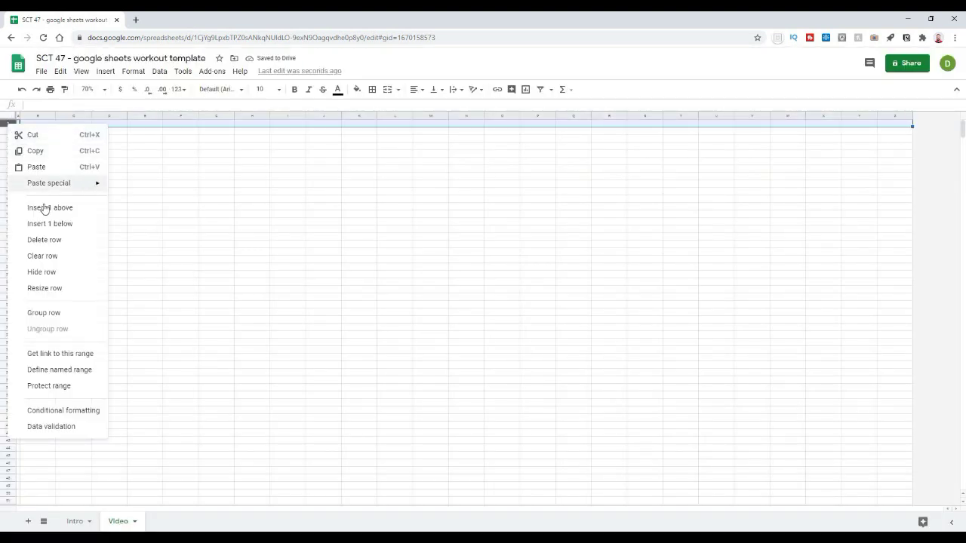
pyautogui.click(66, 288)
pyautogui.click(458, 285)
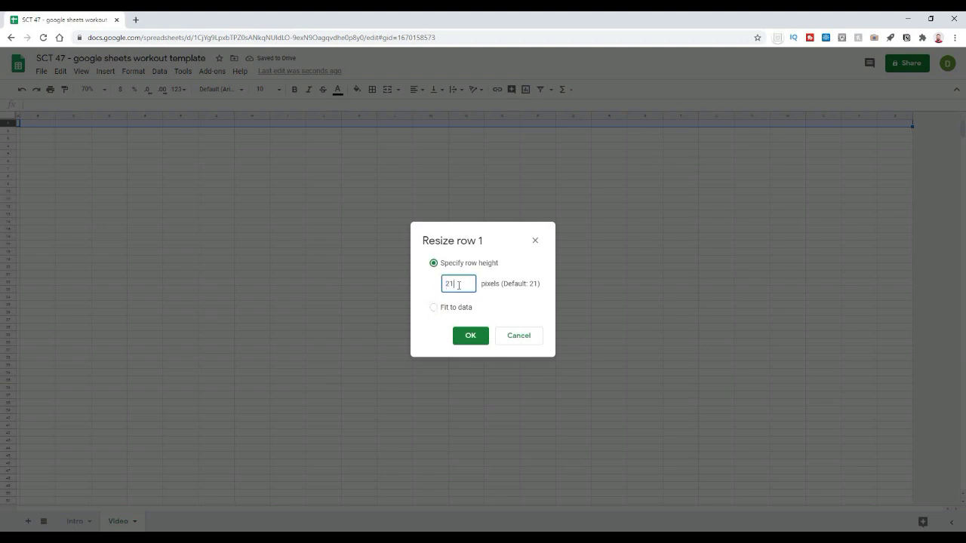
pyautogui.doubleClick(458, 286)
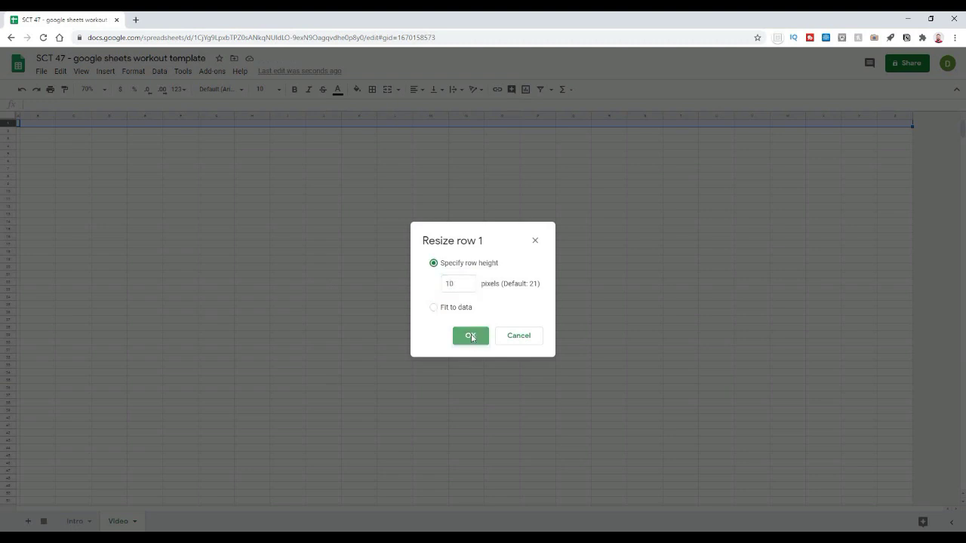
pyautogui.click(470, 336)
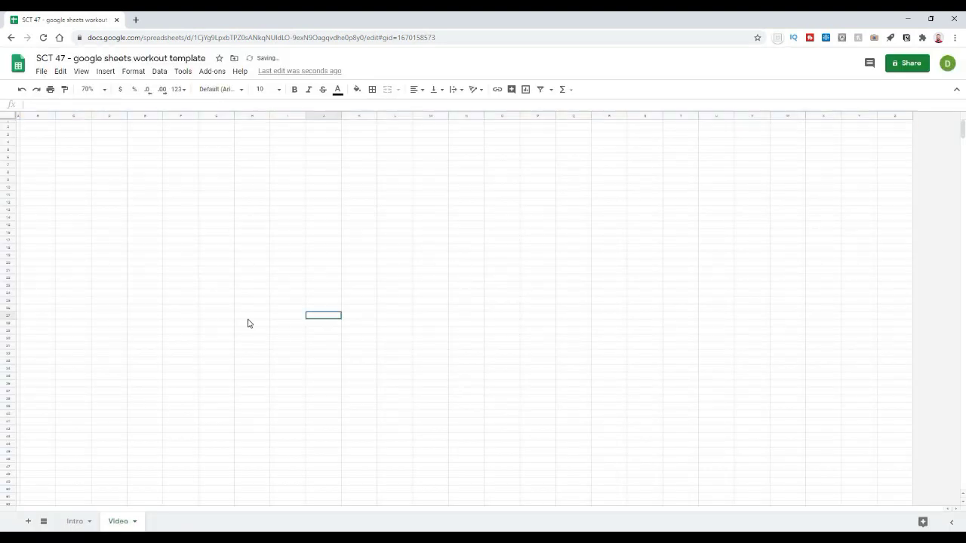
# Number row 2 from 1 in B2 across to 25 in column Z by entering 1 and 2 and filling the series
pyautogui.click(46, 128)
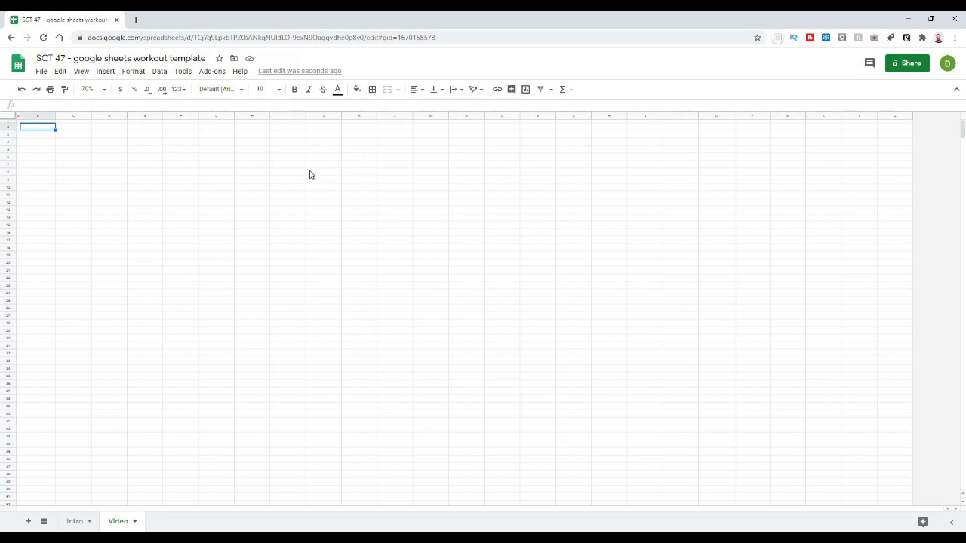
pyautogui.write('1')
pyautogui.press('Tab')
pyautogui.write('2')
pyautogui.press('Tab')
pyautogui.click(60, 144)
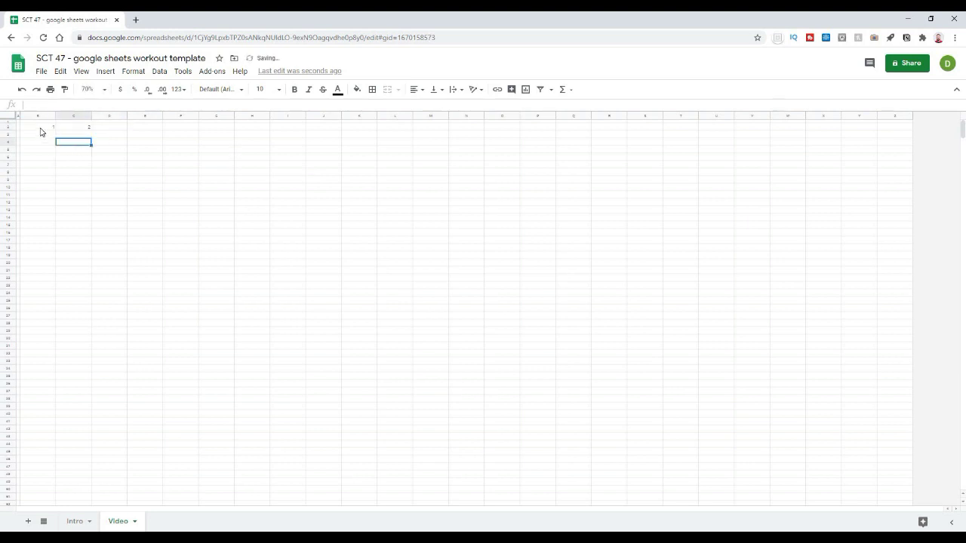
pyautogui.moveTo(38, 128); pyautogui.dragTo(603, 135)
pyautogui.click(62, 144)
pyautogui.moveTo(886, 124)
pyautogui.mouseDown()
pyautogui.moveTo(913, 127)
pyautogui.moveTo(902, 130)
pyautogui.mouseUp()
pyautogui.click(394, 156)
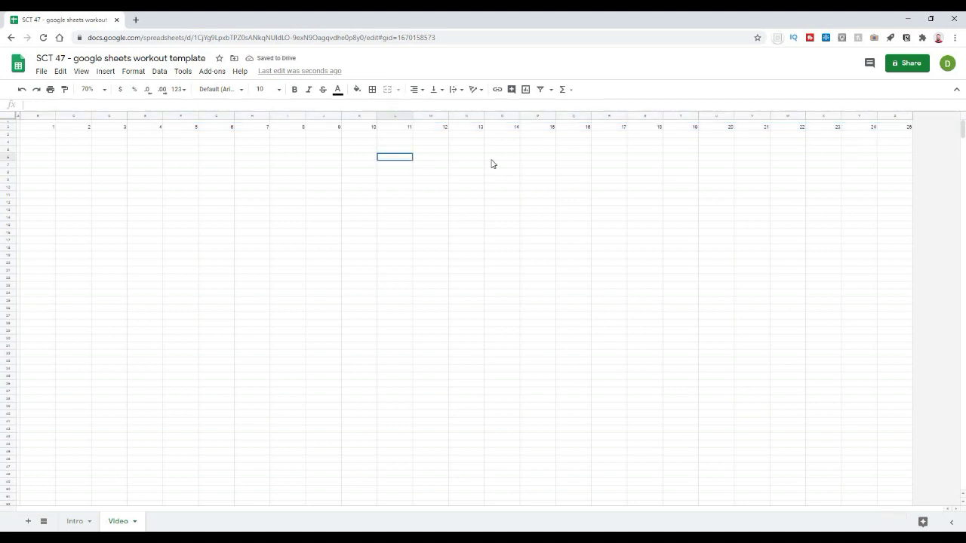
# Insert four new columns, AA to AD, after column Z at the end of the sheet
pyautogui.click(901, 129)
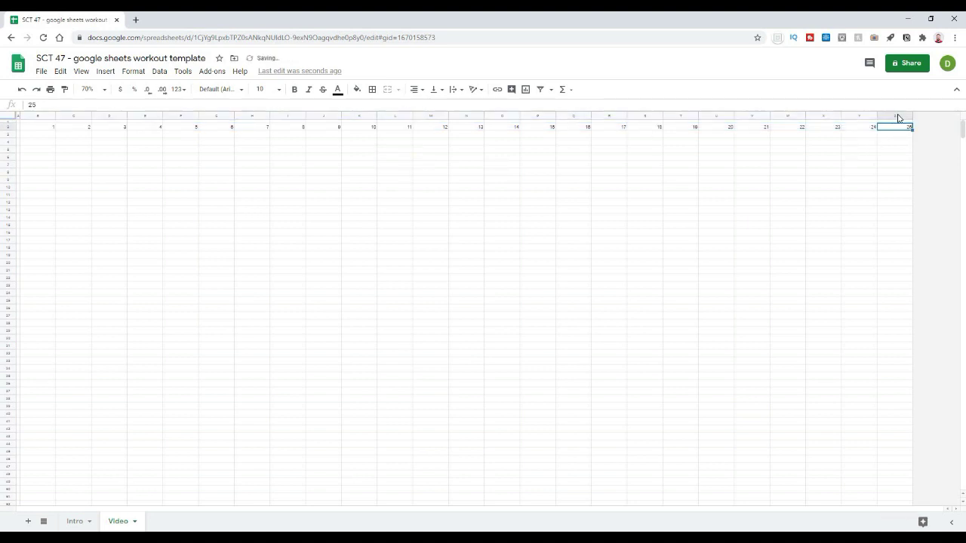
pyautogui.click(896, 115)
pyautogui.rightClick(896, 114)
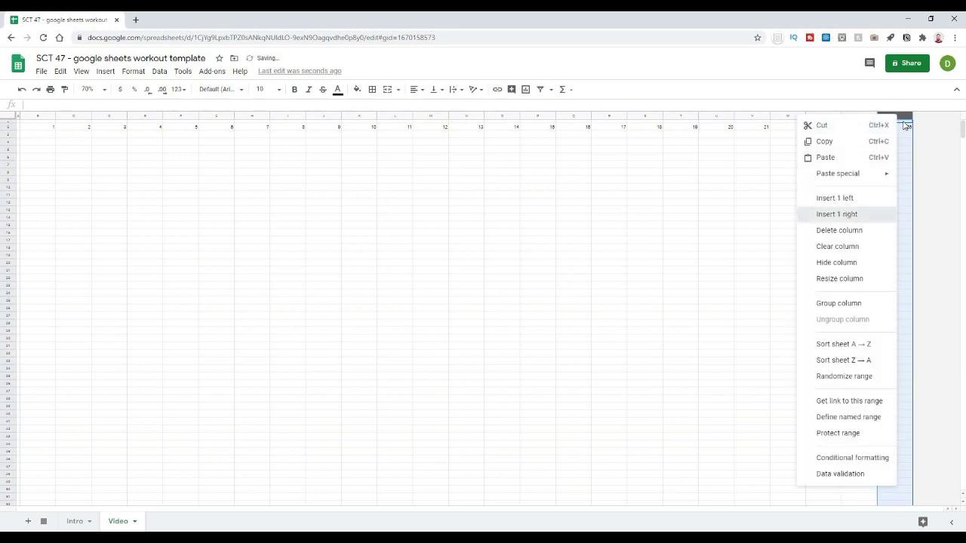
pyautogui.click(836, 214)
pyautogui.rightClick(921, 115)
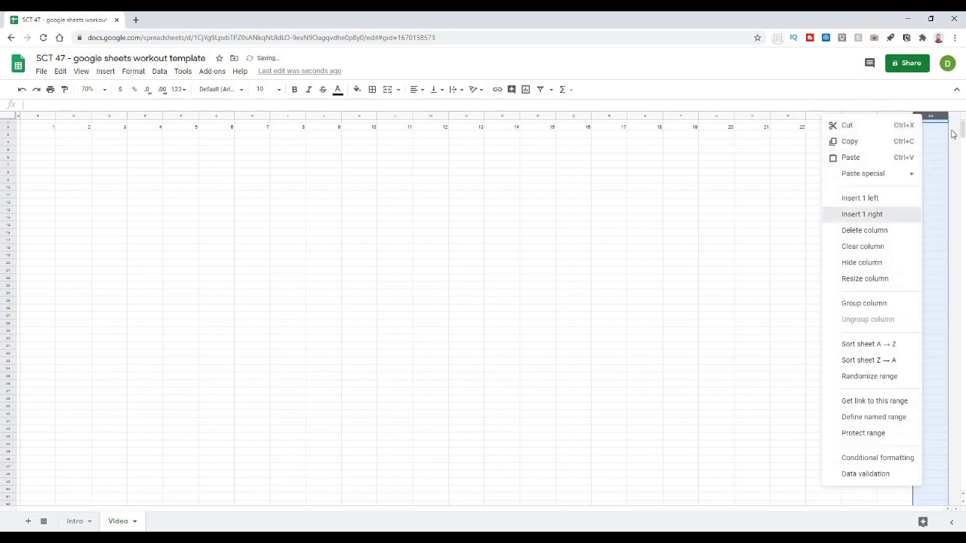
pyautogui.click(877, 215)
pyautogui.rightClick(929, 114)
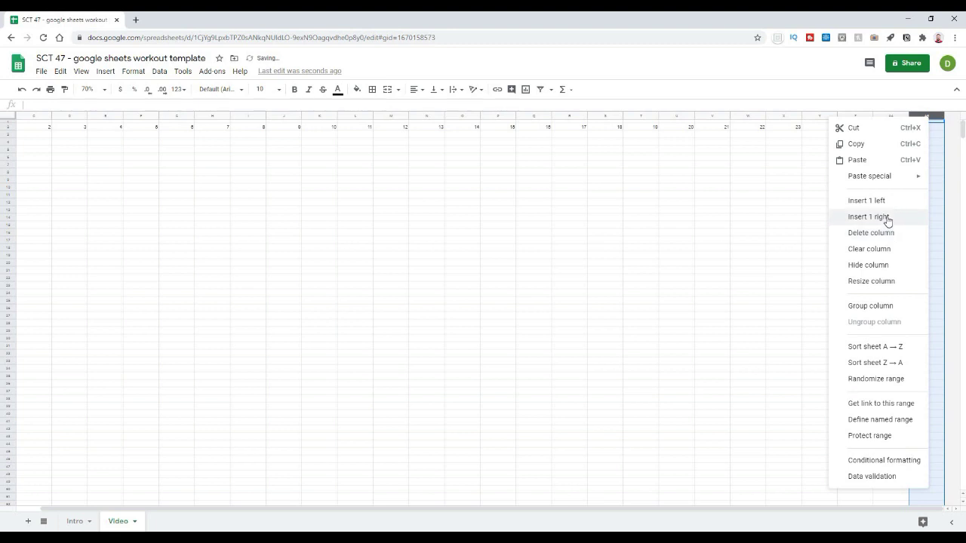
pyautogui.click(892, 217)
pyautogui.rightClick(927, 116)
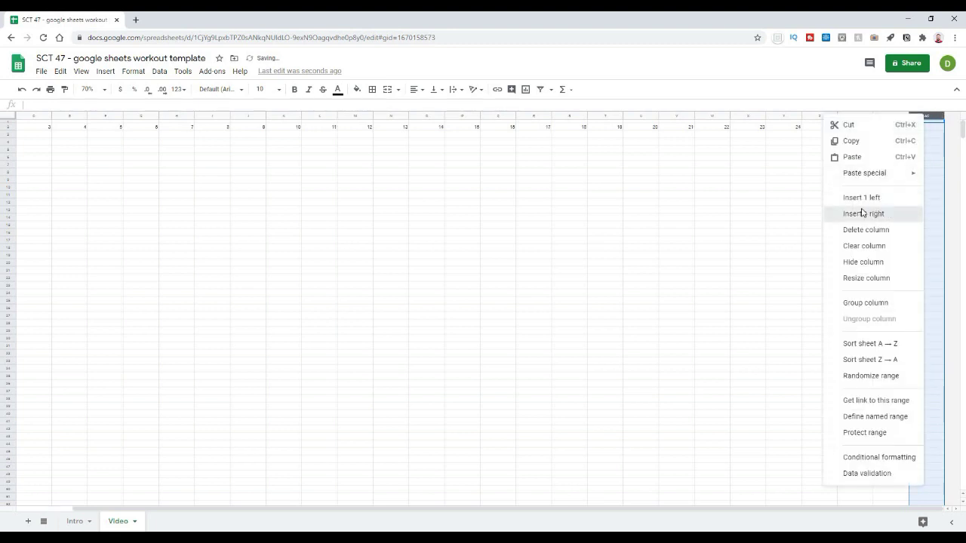
pyautogui.click(863, 213)
# Extend the number series in row 2 through the new columns up to 29
pyautogui.click(712, 127)
pyautogui.keyDown('shift'); pyautogui.click(798, 130); pyautogui.keyUp('shift')
pyautogui.moveTo(801, 130); pyautogui.dragTo(914, 131)
pyautogui.click(907, 152)
# Add two more columns, AE and AF, after the last column and continue the row 2 numbering to 30 in AE
pyautogui.rightClick(931, 116)
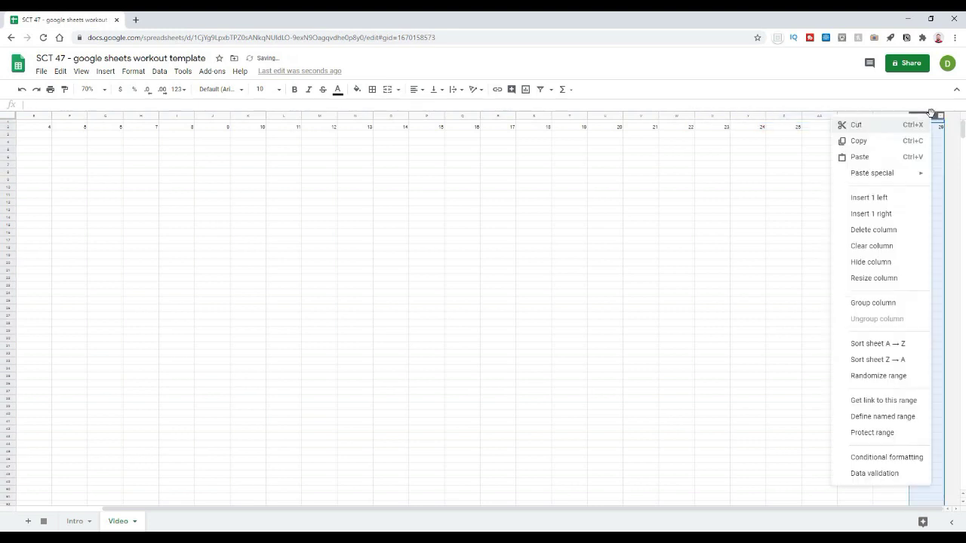
pyautogui.click(875, 215)
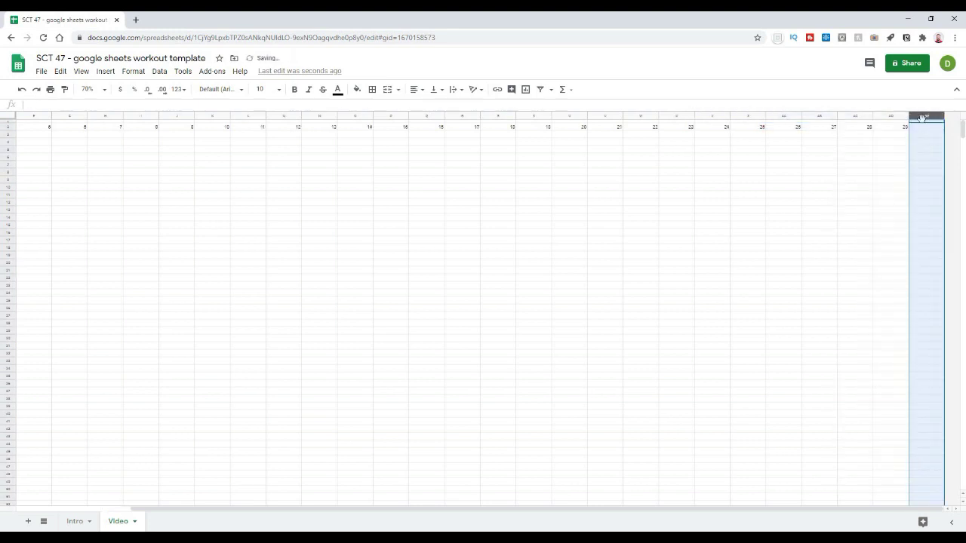
pyautogui.rightClick(923, 116)
pyautogui.click(880, 216)
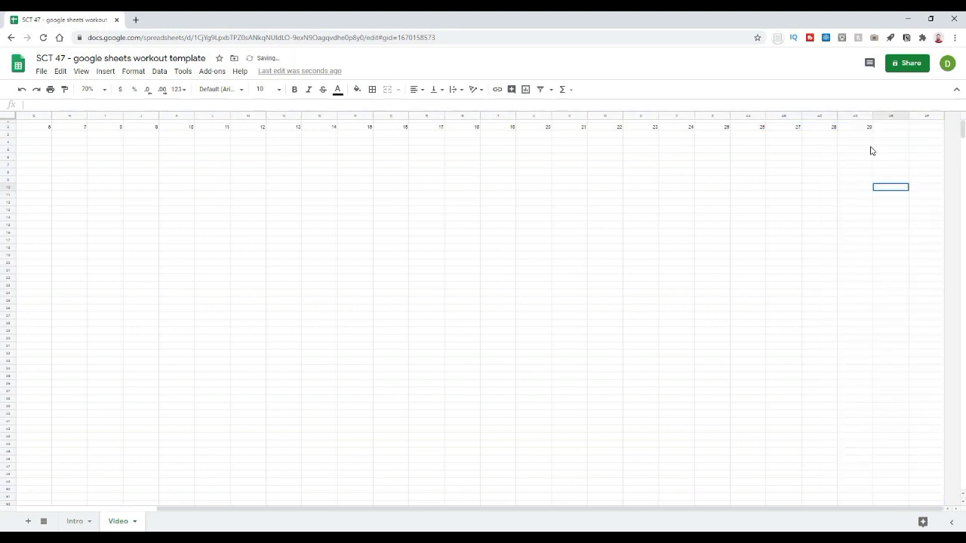
pyautogui.moveTo(824, 130); pyautogui.dragTo(934, 135)
# Resize the last column, AF, to a narrow margin column
pyautogui.click(926, 115)
pyautogui.rightClick(926, 115)
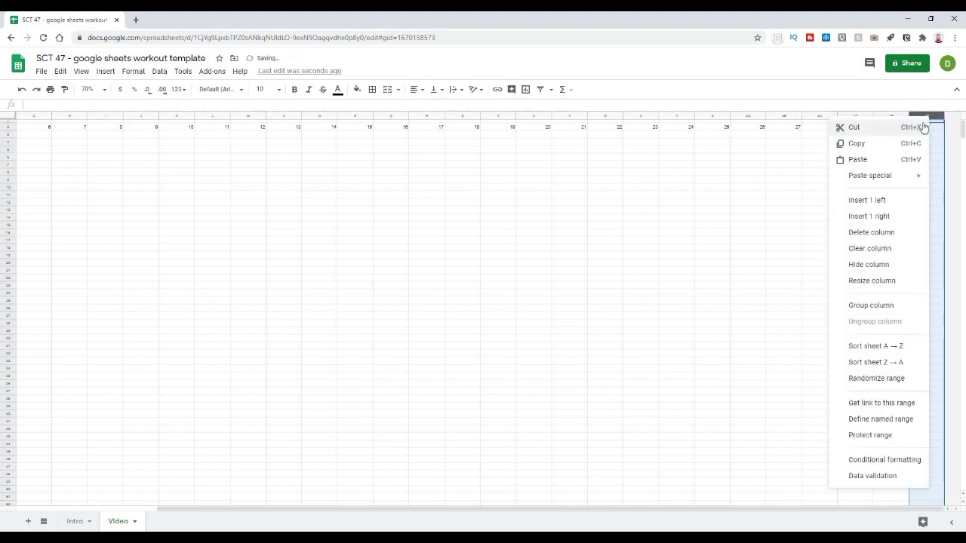
pyautogui.click(872, 281)
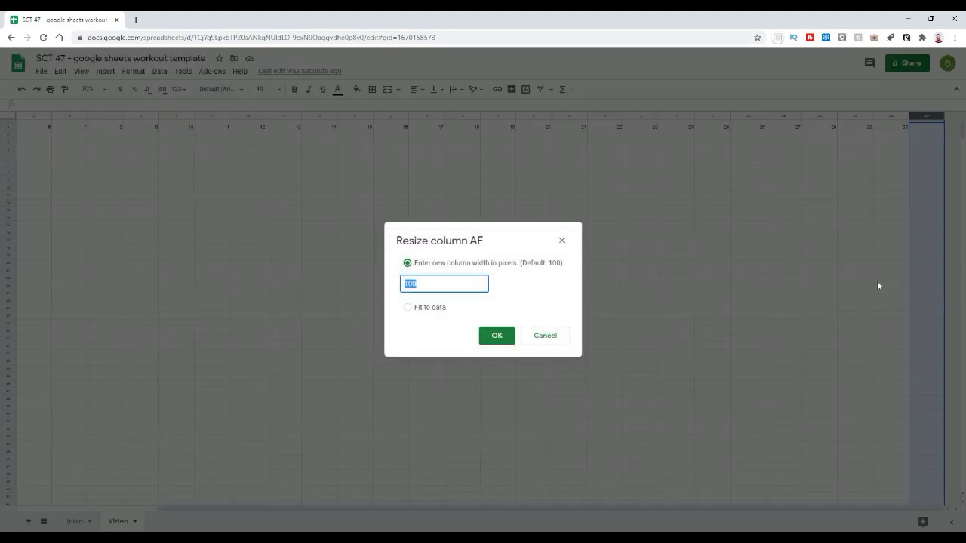
pyautogui.press('Return')
pyautogui.click(877, 281)
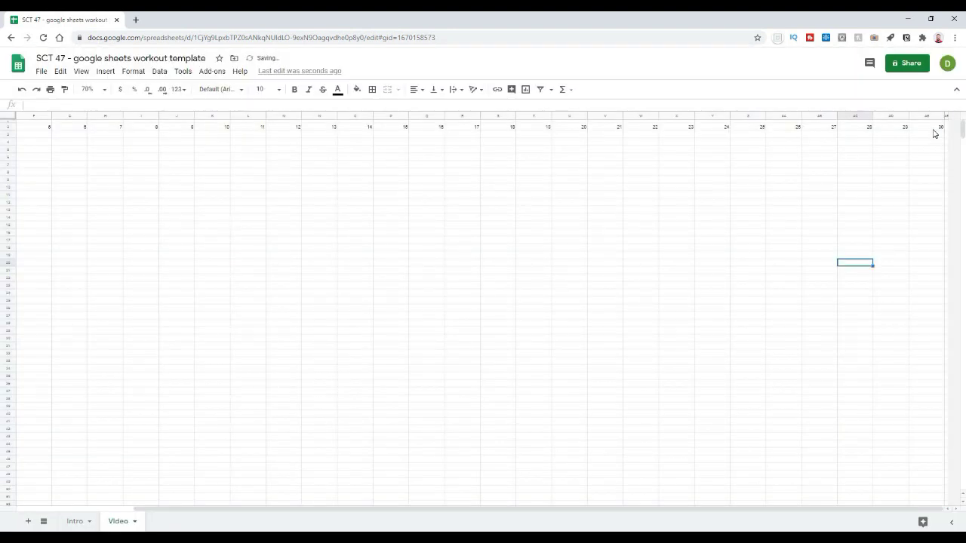
# Apply an outer border around the numbered header row, B2 to AE2
pyautogui.moveTo(936, 129); pyautogui.dragTo(852, 129)
pyautogui.moveTo(596, 165); pyautogui.dragTo(35, 135)
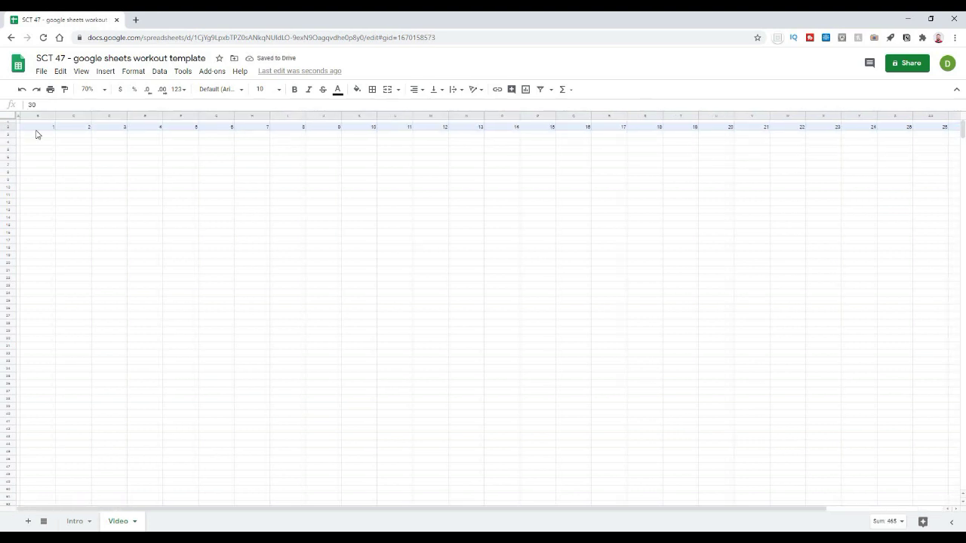
pyautogui.click(372, 90)
pyautogui.click(430, 110)
pyautogui.click(394, 172)
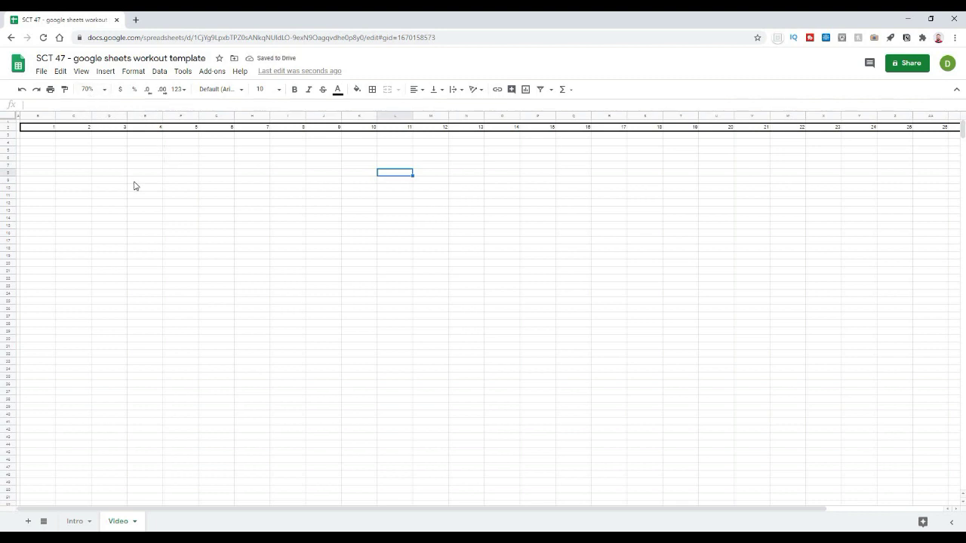
# Enter 2 and 3 below the 1 in column B and fill the series down to 46 in row 47
pyautogui.click(98, 174)
pyautogui.click(41, 128)
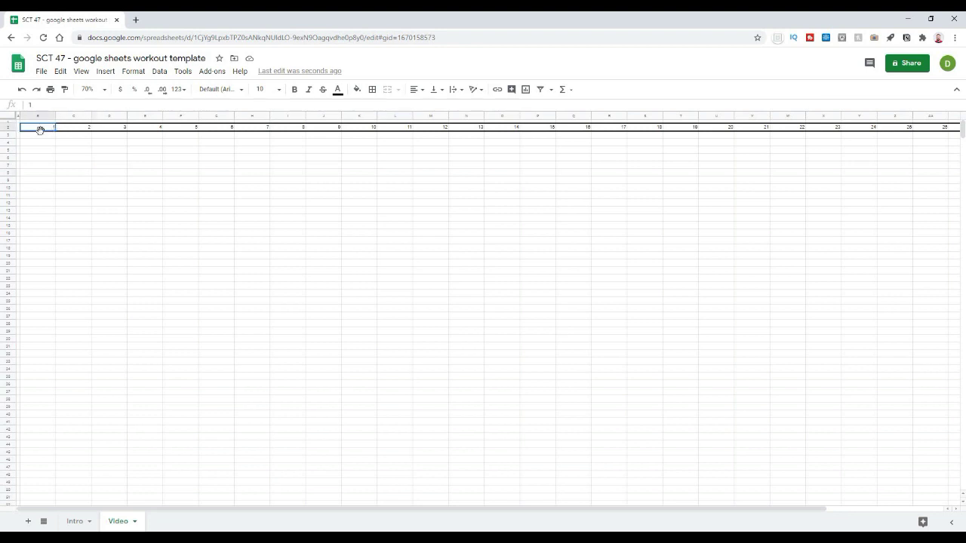
pyautogui.press('Down')
pyautogui.write('2')
pyautogui.press('Return')
pyautogui.write('3')
pyautogui.press('Return')
pyautogui.moveTo(46, 128); pyautogui.dragTo(46, 472)
pyautogui.click(134, 443)
pyautogui.click(74, 140)
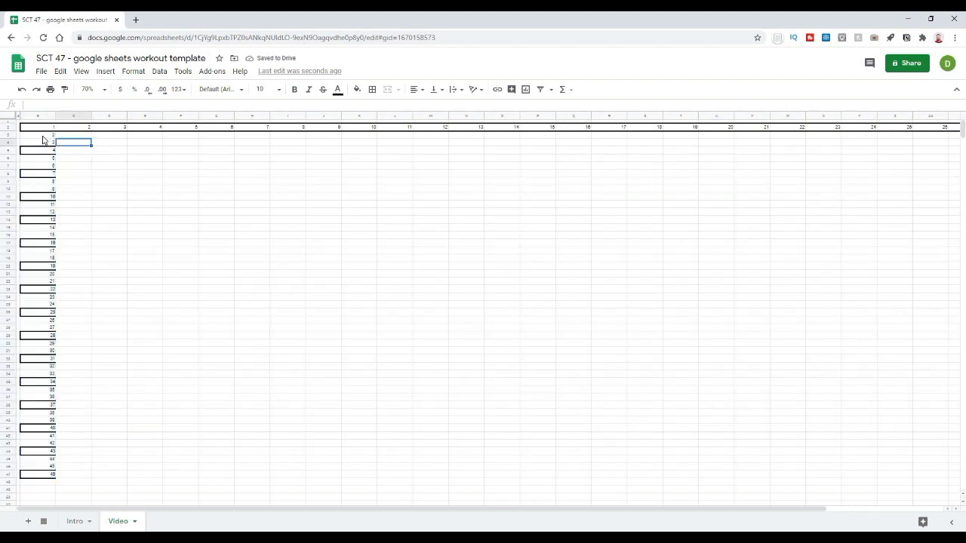
# Clear the borders copied onto the numbers in column B, from B3 down to B47
pyautogui.click(43, 141)
pyautogui.moveTo(33, 209); pyautogui.dragTo(52, 474)
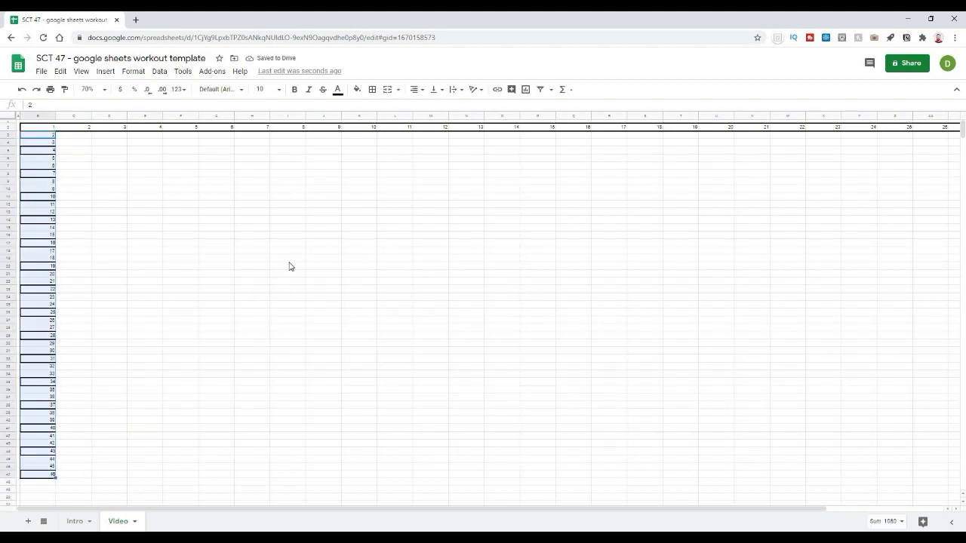
pyautogui.click(372, 90)
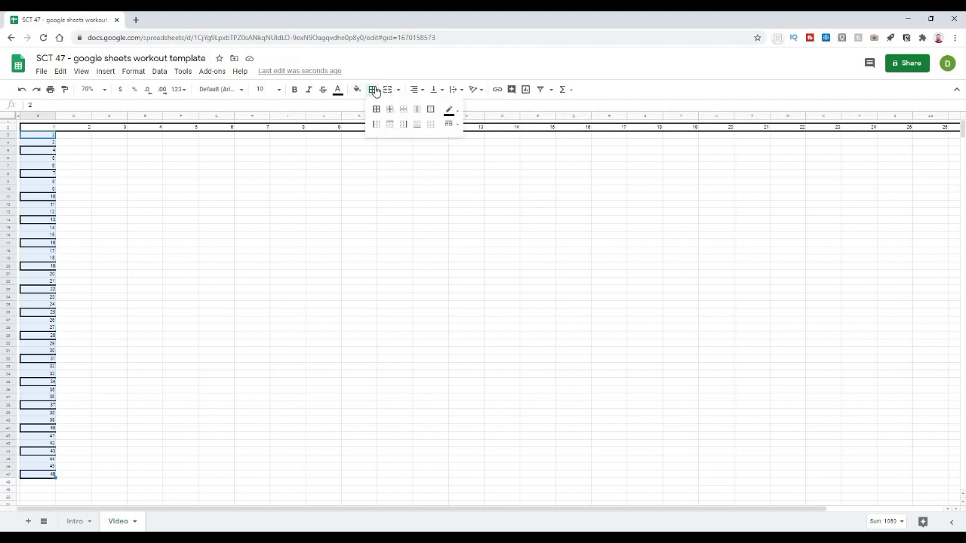
pyautogui.click(429, 126)
pyautogui.click(216, 276)
# Apply a solid black outer border around the whole layout grid, B2 to AE47
pyautogui.moveTo(37, 128); pyautogui.dragTo(960, 401)
pyautogui.moveTo(895, 461); pyautogui.dragTo(884, 469)
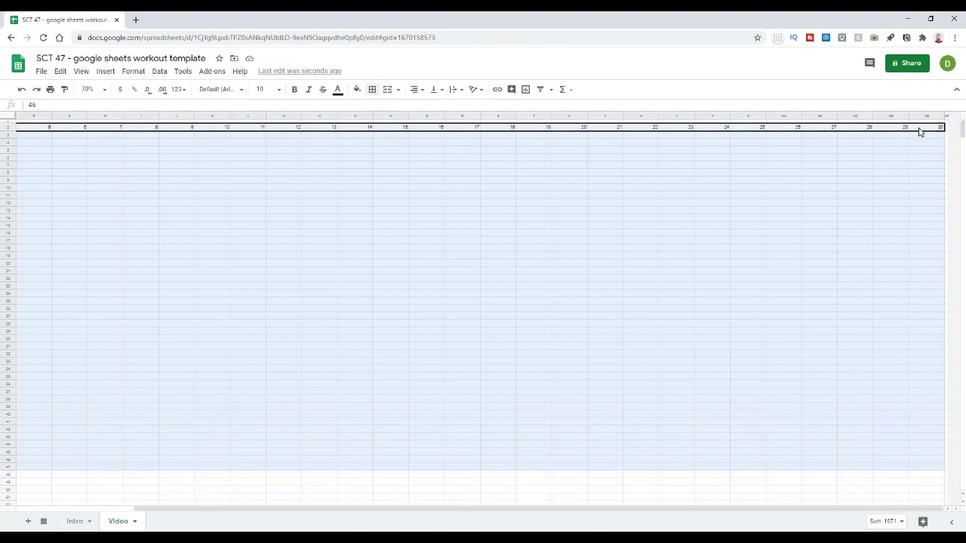
pyautogui.click(372, 89)
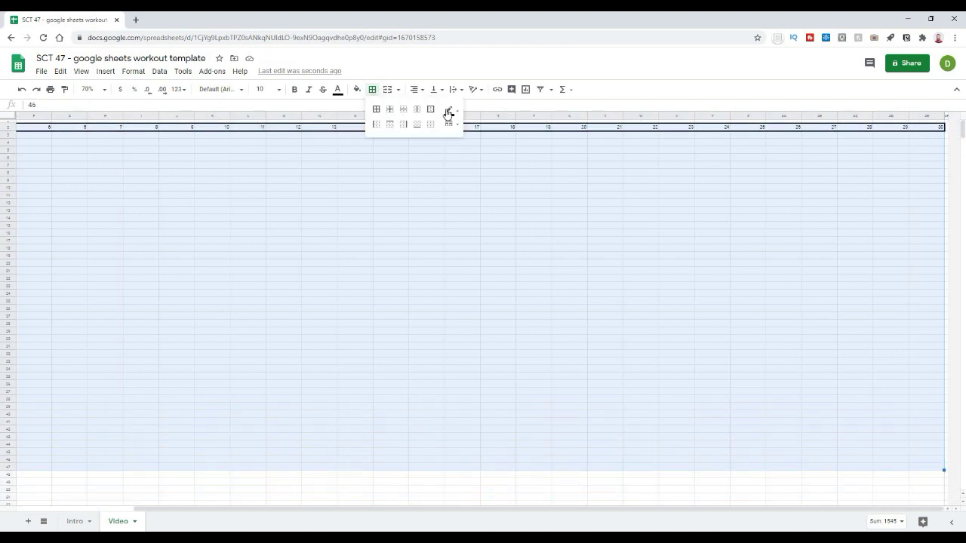
pyautogui.click(458, 127)
pyautogui.click(458, 128)
pyautogui.click(373, 90)
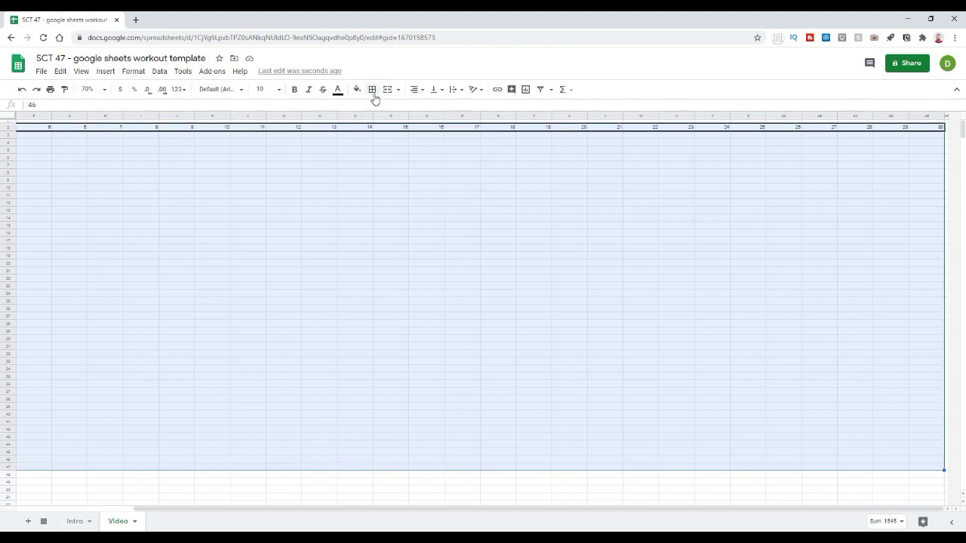
pyautogui.click(373, 91)
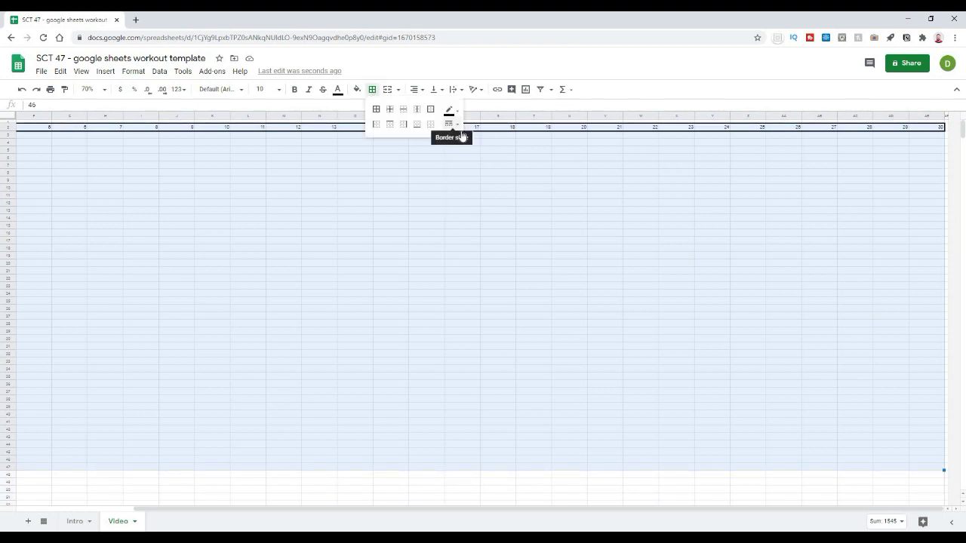
pyautogui.click(454, 125)
pyautogui.click(475, 165)
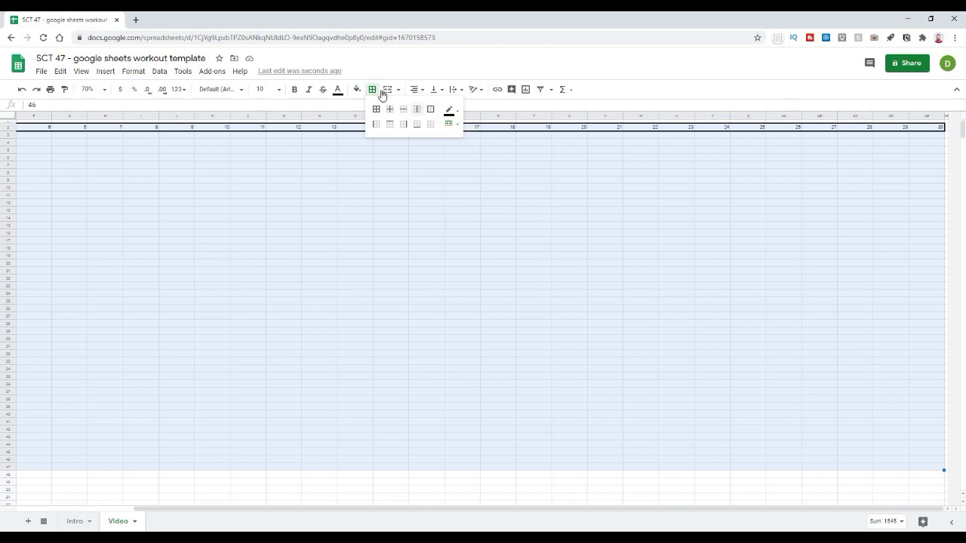
pyautogui.click(430, 110)
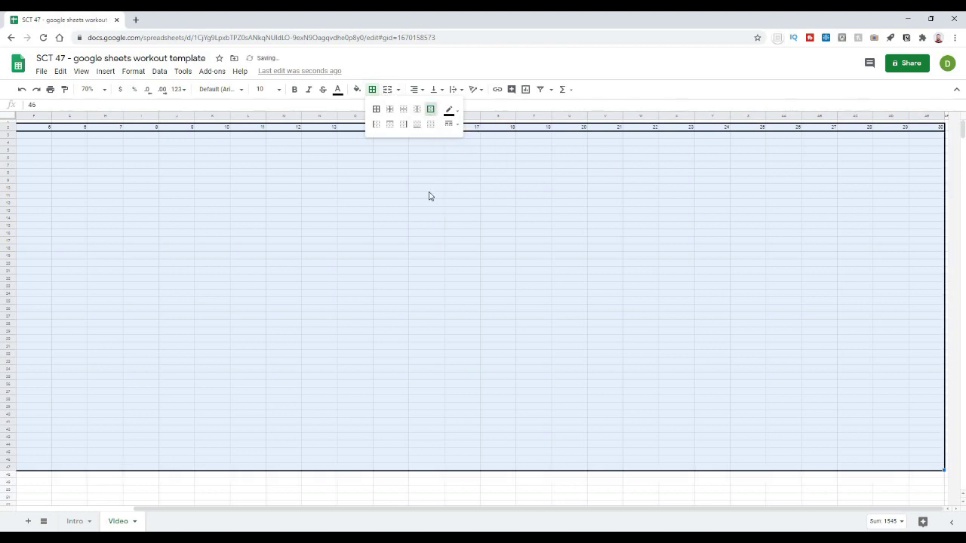
pyautogui.click(428, 190)
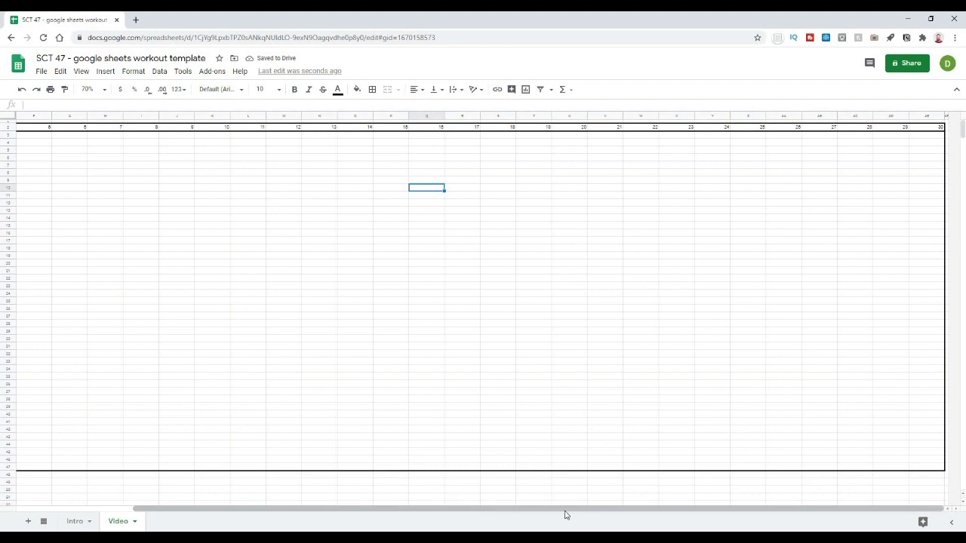
# Delete the row and column numbers from the grid, B2 to AE47, keeping its borders
pyautogui.moveTo(566, 510); pyautogui.dragTo(417, 337)
pyautogui.click(419, 336)
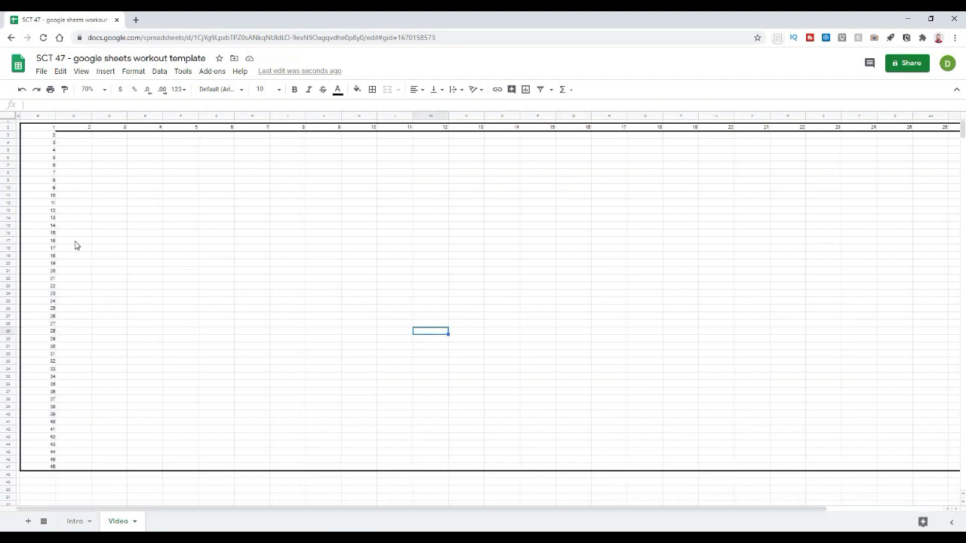
pyautogui.moveTo(43, 128); pyautogui.dragTo(920, 470)
pyautogui.press('Delete')
pyautogui.click(915, 136)
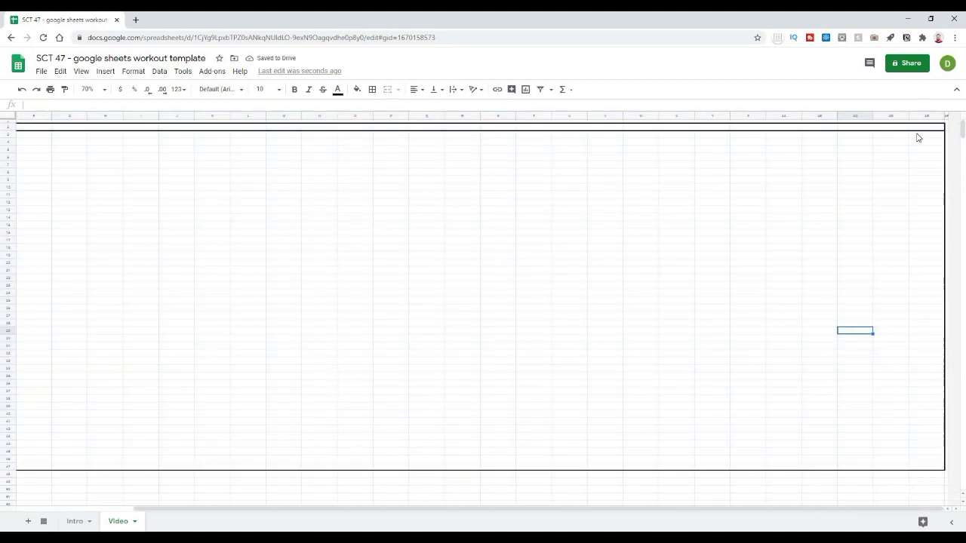
# Clear the remaining header divider line by removing the borders around row 3
pyautogui.click(1, 133)
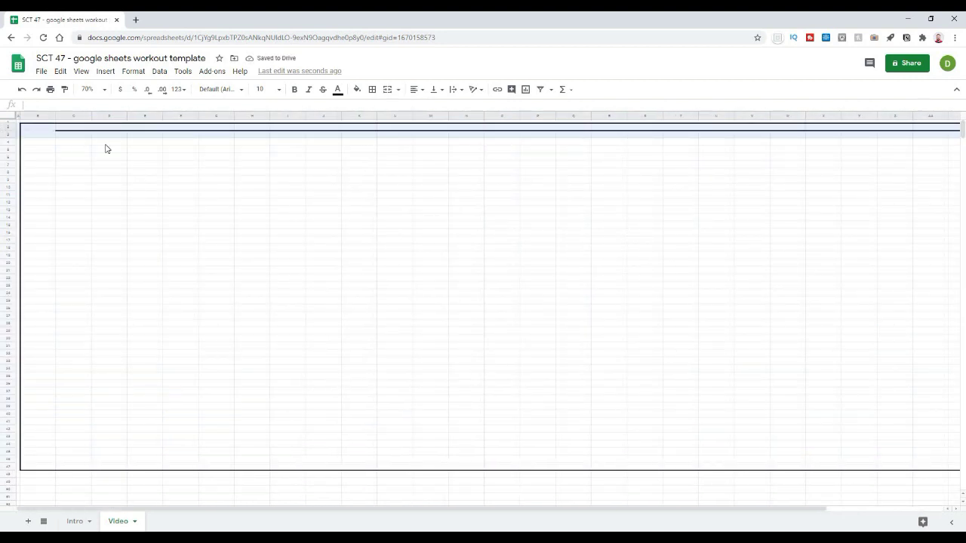
pyautogui.click(372, 90)
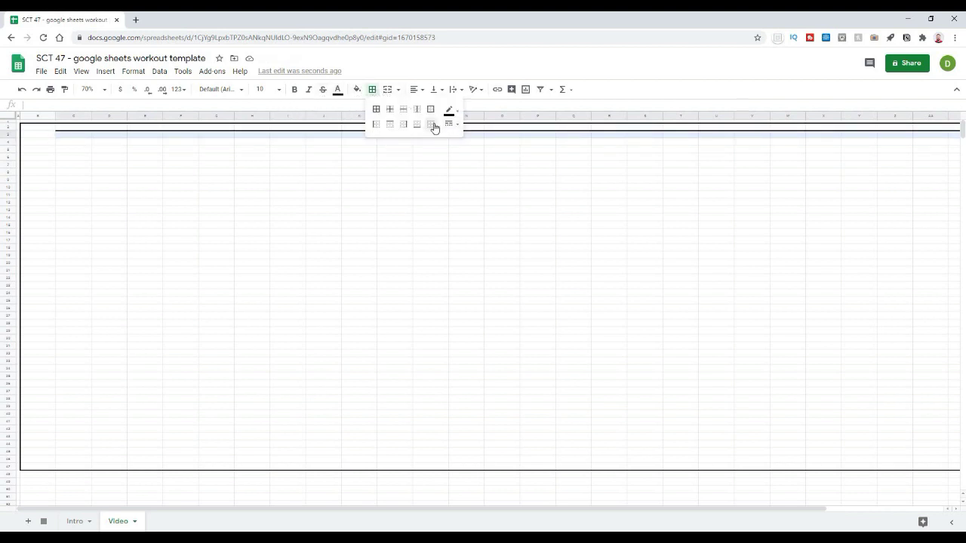
pyautogui.click(430, 124)
pyautogui.click(357, 218)
# Reapply the outer border around B2 to AE47 with a solid border style to close the gaps
pyautogui.moveTo(28, 128); pyautogui.dragTo(881, 445)
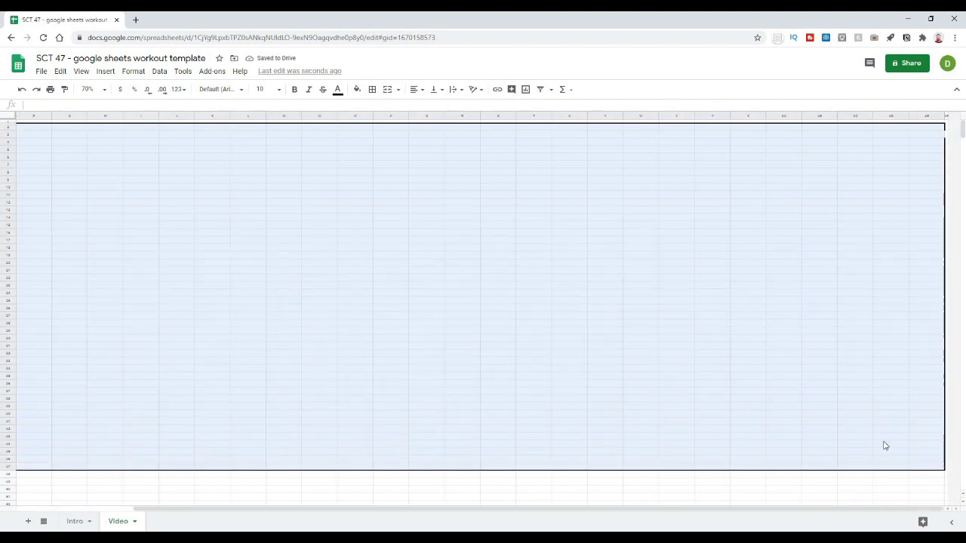
pyautogui.click(372, 90)
pyautogui.click(429, 113)
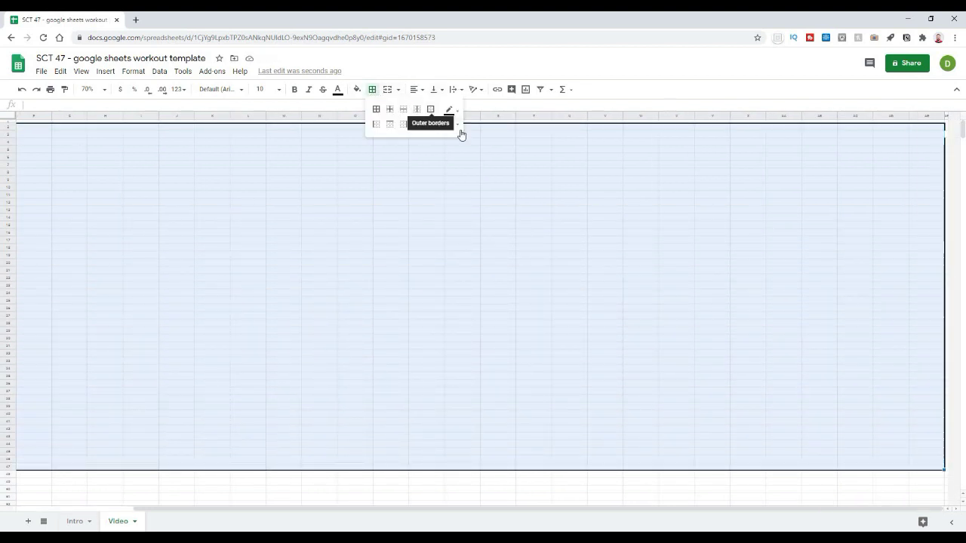
pyautogui.click(451, 124)
pyautogui.click(472, 174)
pyautogui.click(606, 262)
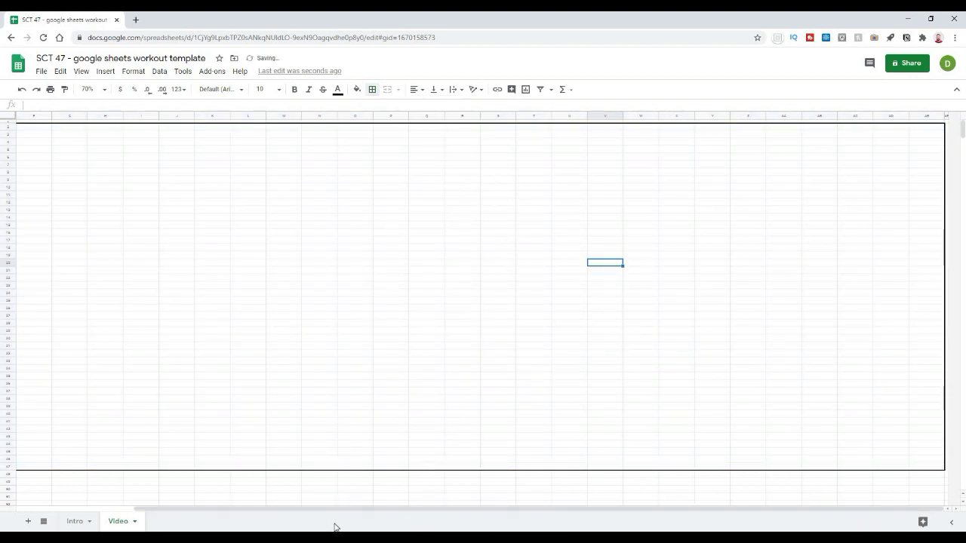
pyautogui.click(251, 369)
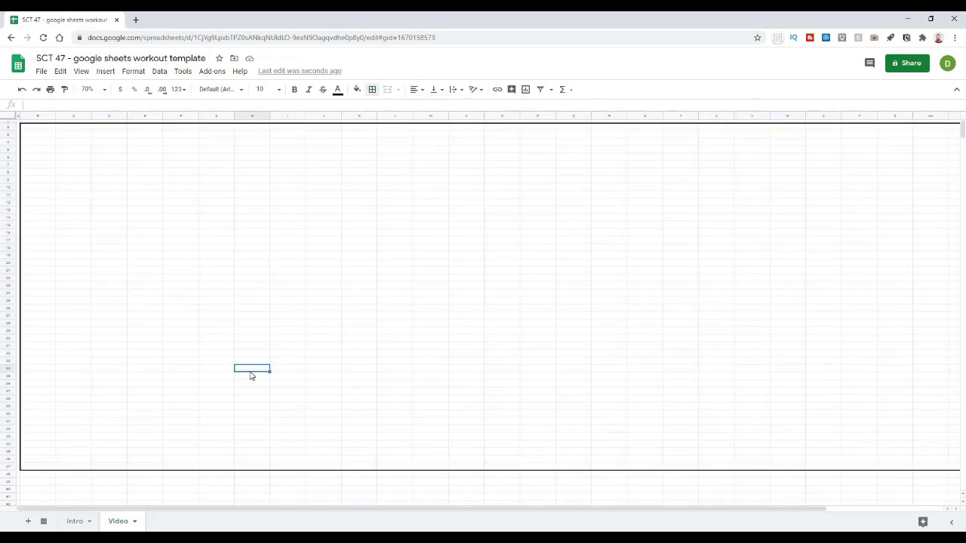
pyautogui.click(174, 272)
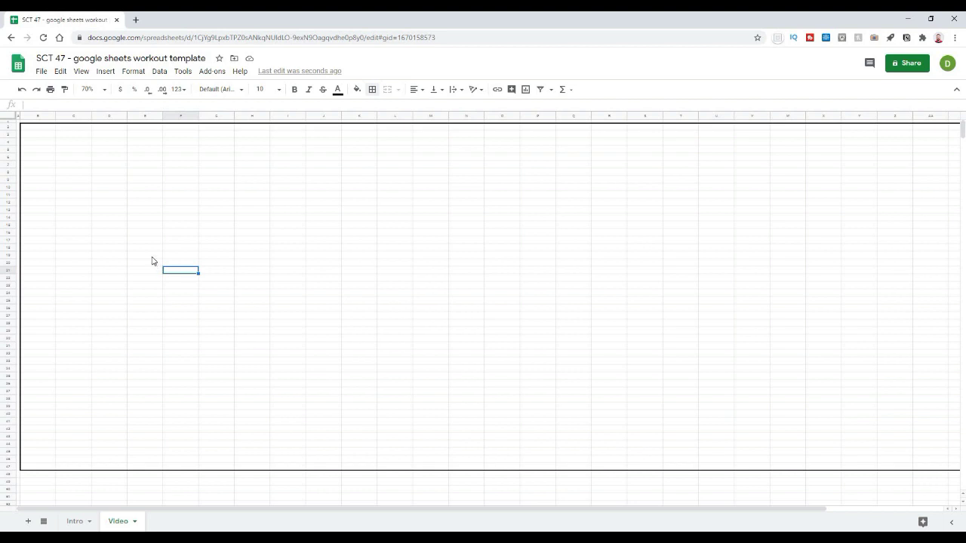
pyautogui.click(42, 115)
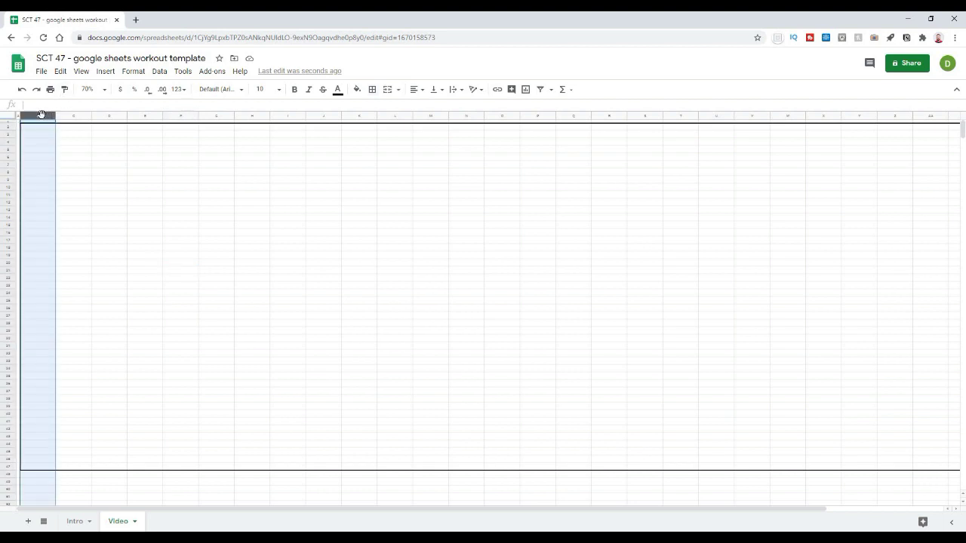
pyautogui.click(102, 205)
pyautogui.click(36, 115)
pyautogui.moveTo(42, 115); pyautogui.dragTo(106, 119)
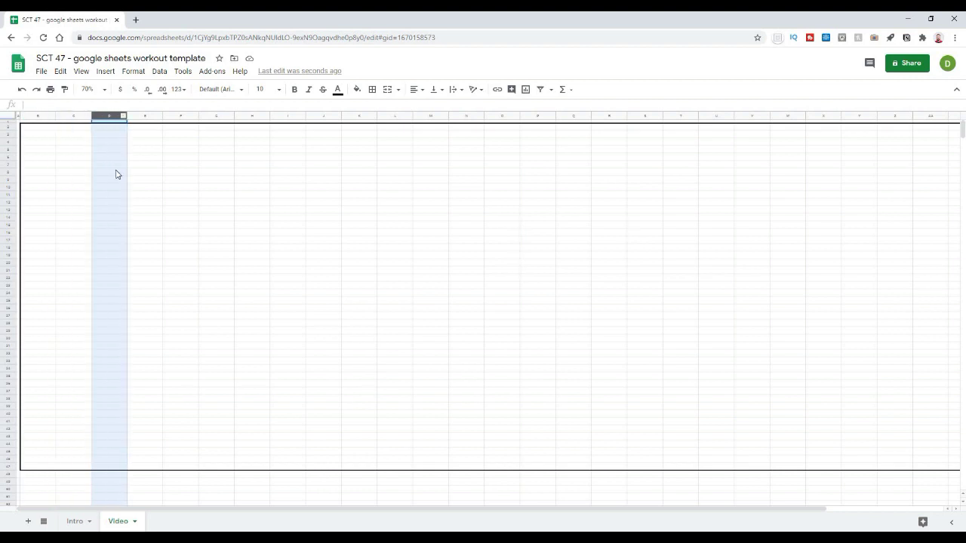
pyautogui.click(116, 172)
# Resize column B to 50 pixels wide
pyautogui.click(36, 116)
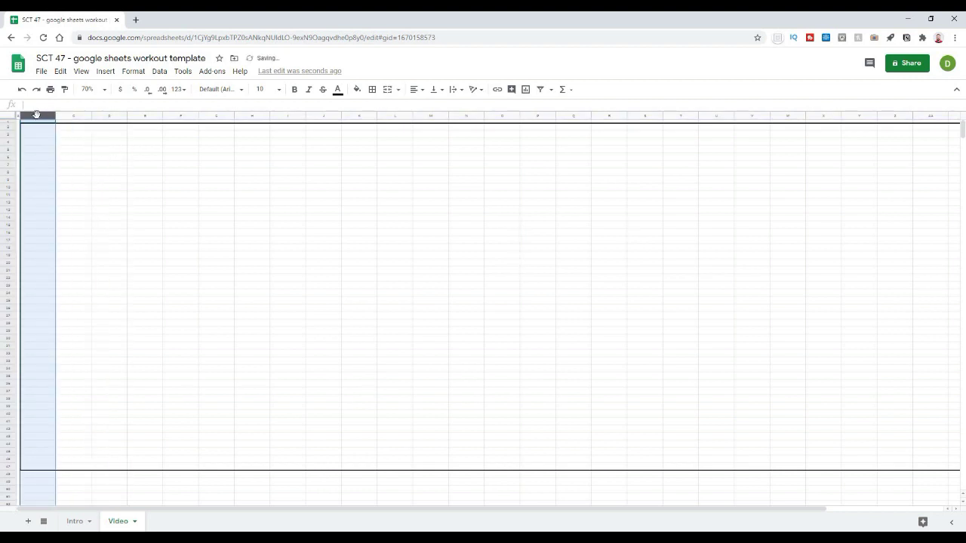
pyautogui.rightClick(37, 116)
pyautogui.click(80, 280)
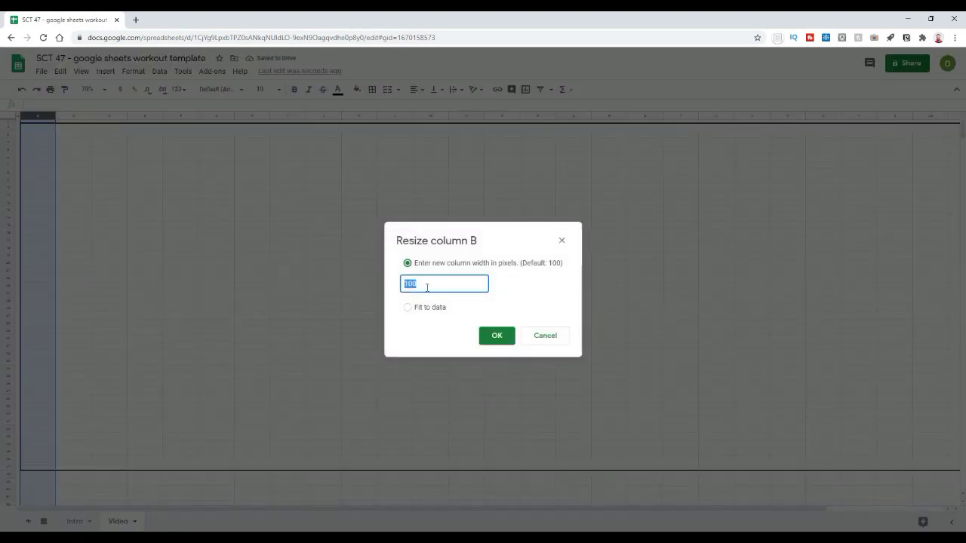
pyautogui.write('50')
pyautogui.press('Return')
pyautogui.click(226, 218)
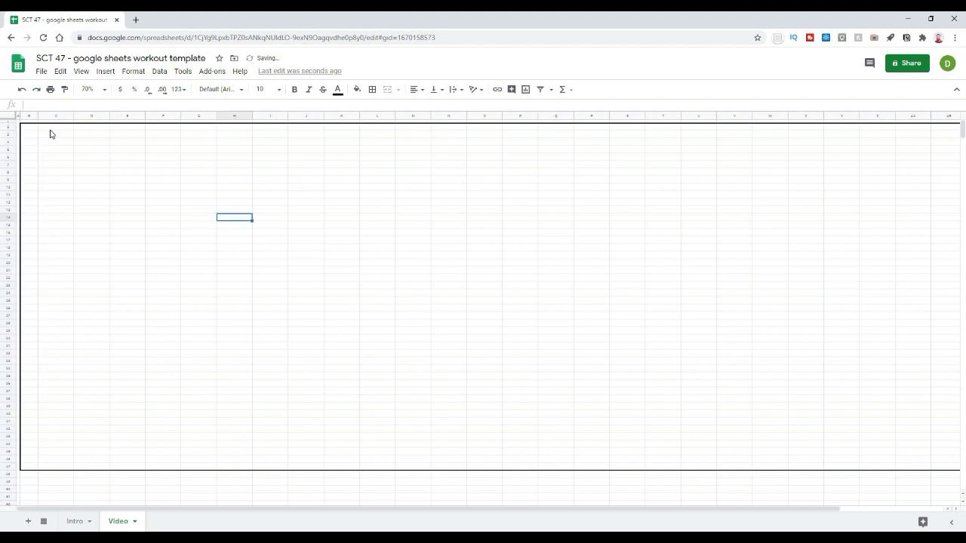
# Copy cell B1 and paste only its column width onto columns E to AE
pyautogui.click(99, 143)
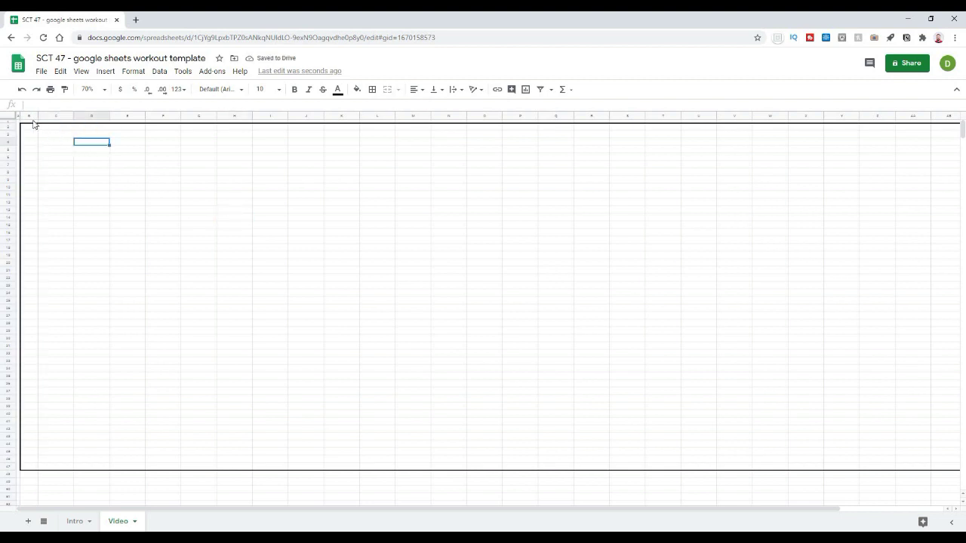
pyautogui.click(44, 151)
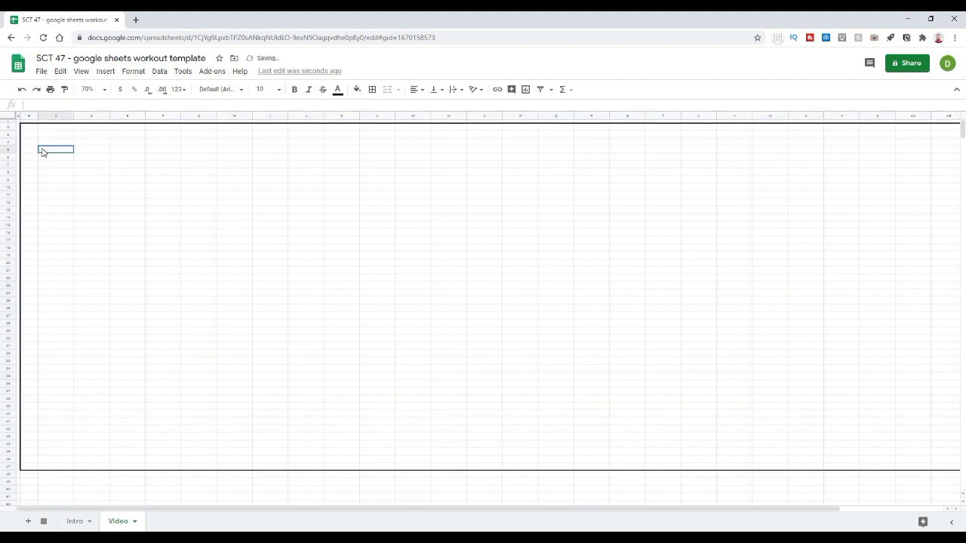
pyautogui.click(31, 124)
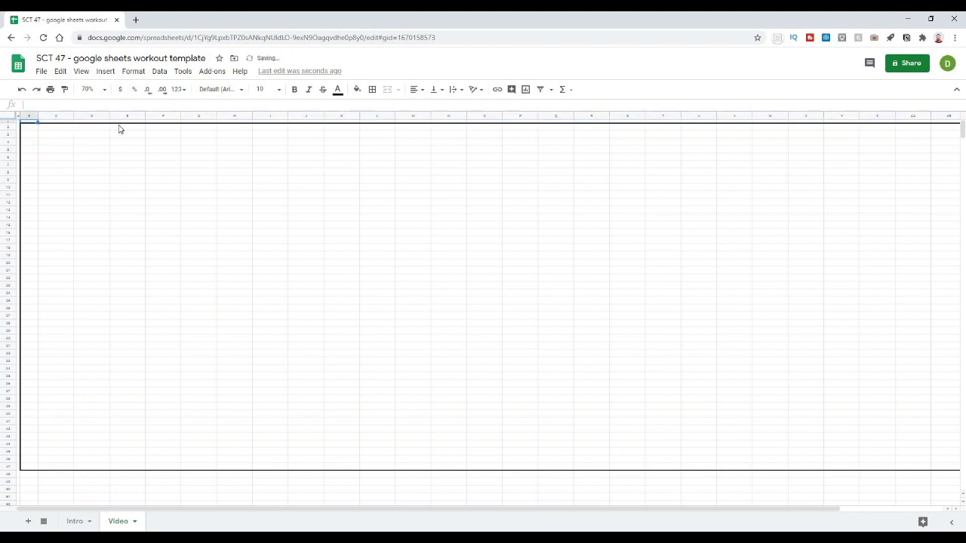
pyautogui.moveTo(121, 125); pyautogui.dragTo(918, 121)
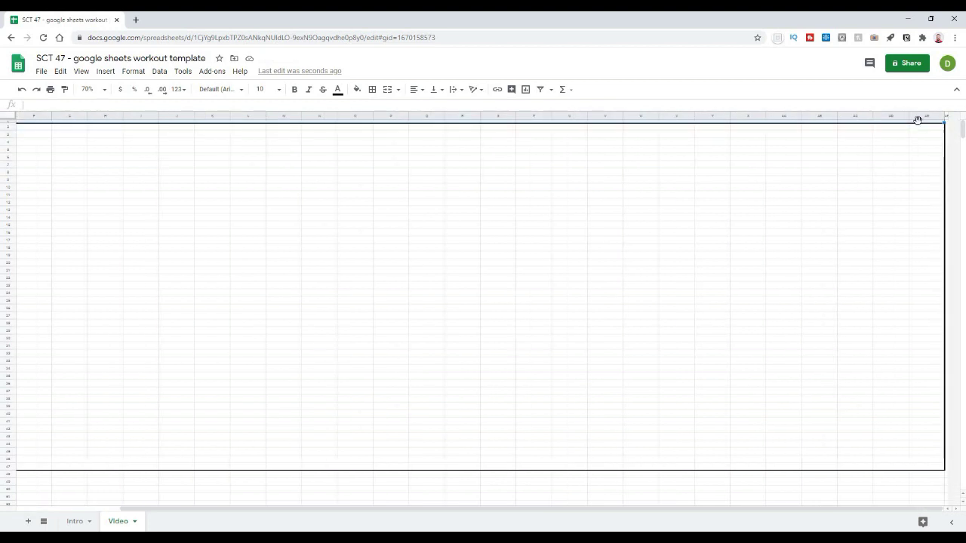
pyautogui.rightClick(917, 121)
pyautogui.moveTo(870, 181)
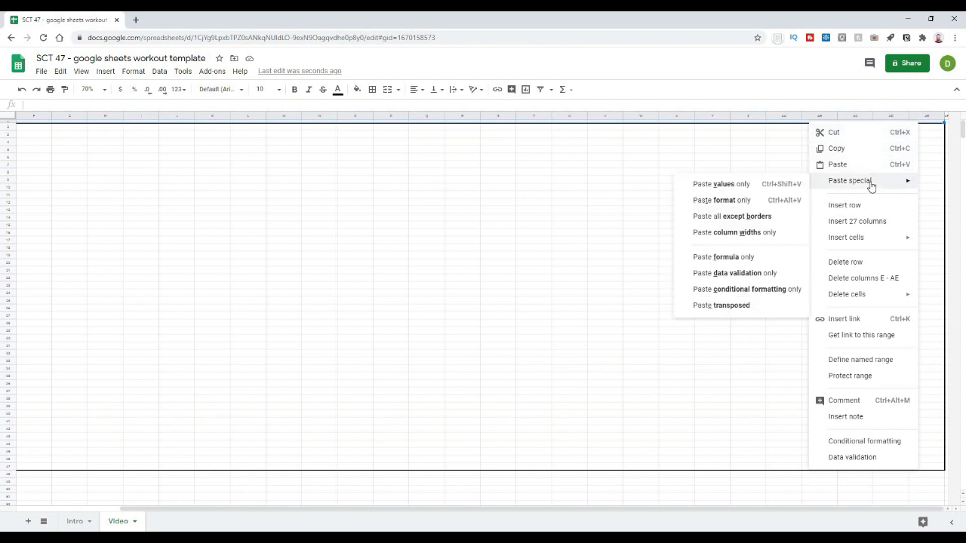
pyautogui.click(723, 233)
pyautogui.click(278, 226)
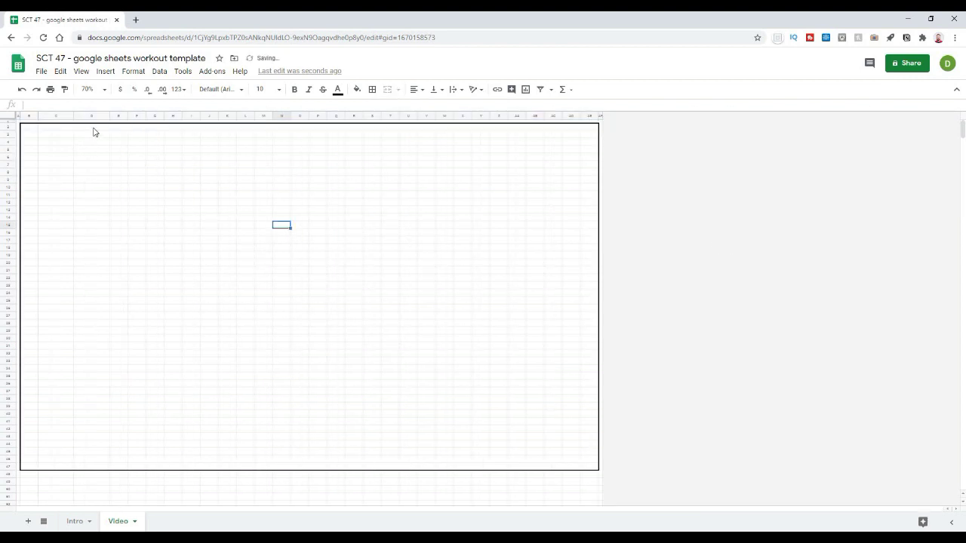
pyautogui.click(115, 122)
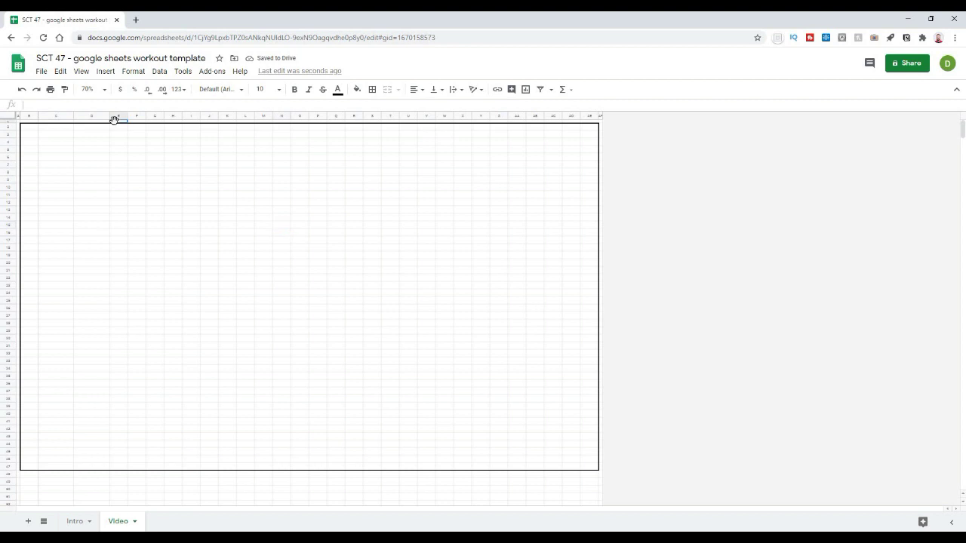
pyautogui.click(132, 181)
pyautogui.click(104, 180)
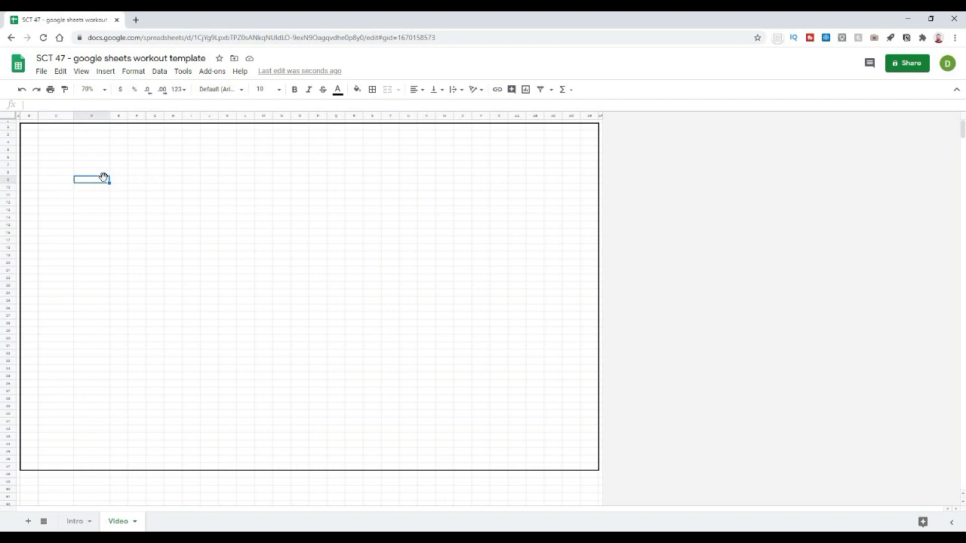
pyautogui.click(133, 207)
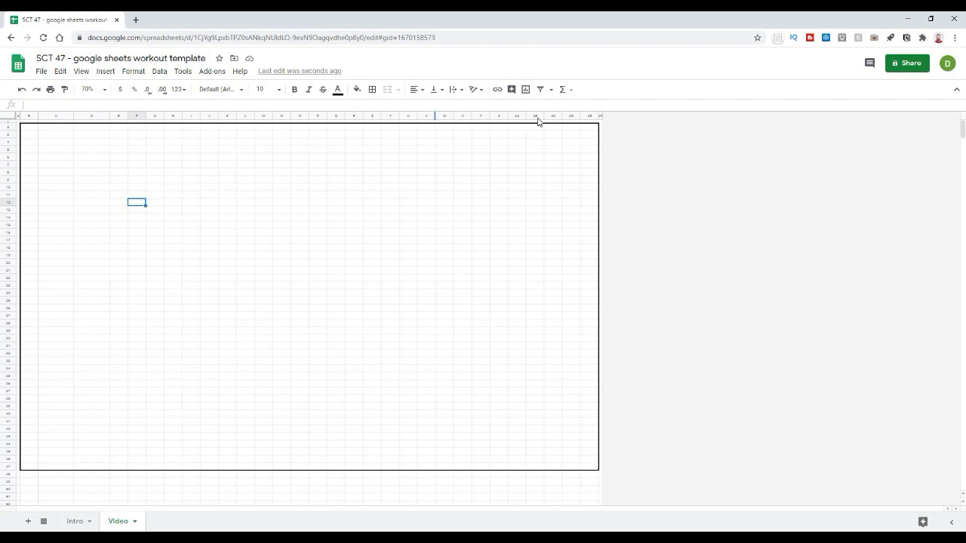
# Apply an outer border around the header block in the grid's upper corner, S2 to AE4
pyautogui.click(589, 131)
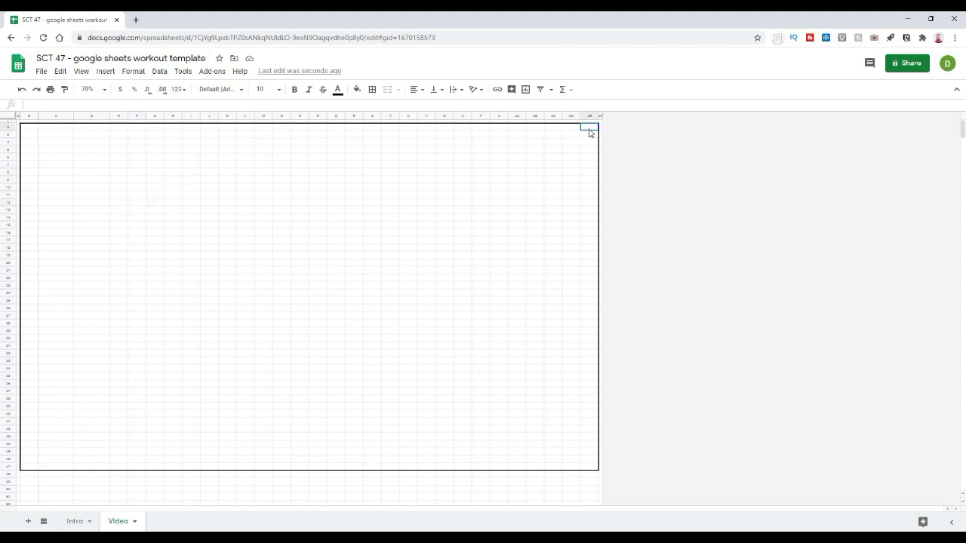
pyautogui.moveTo(589, 132); pyautogui.dragTo(589, 145)
pyautogui.click(554, 189)
pyautogui.click(591, 127)
pyautogui.moveTo(591, 127); pyautogui.dragTo(371, 146)
pyautogui.click(372, 89)
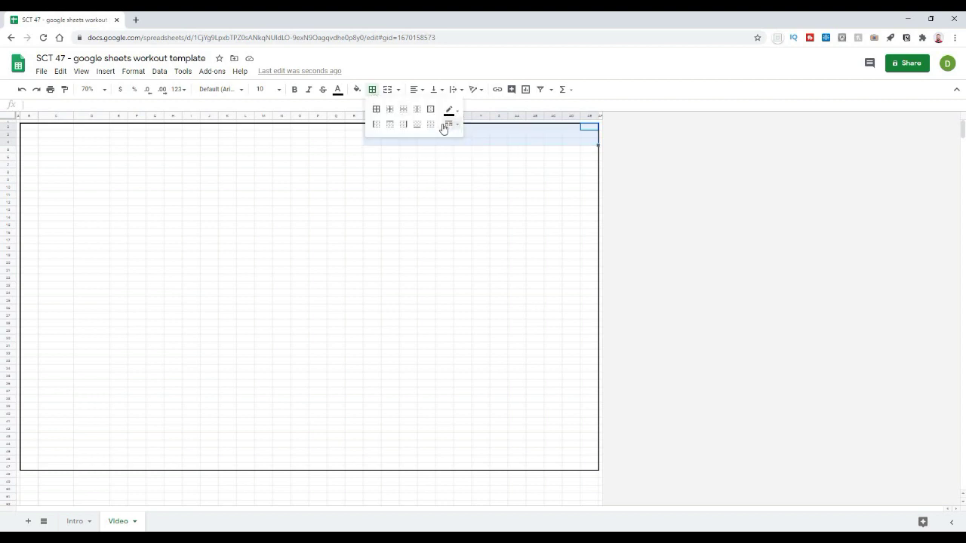
pyautogui.click(429, 108)
pyautogui.click(427, 166)
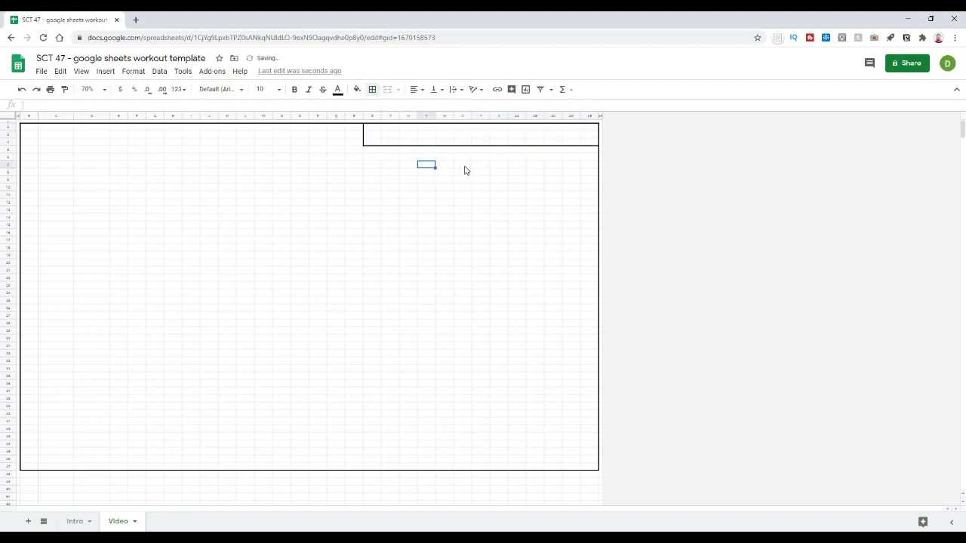
# Resize column R to a narrow divider between the two halves of the grid
pyautogui.click(354, 115)
pyautogui.rightClick(355, 115)
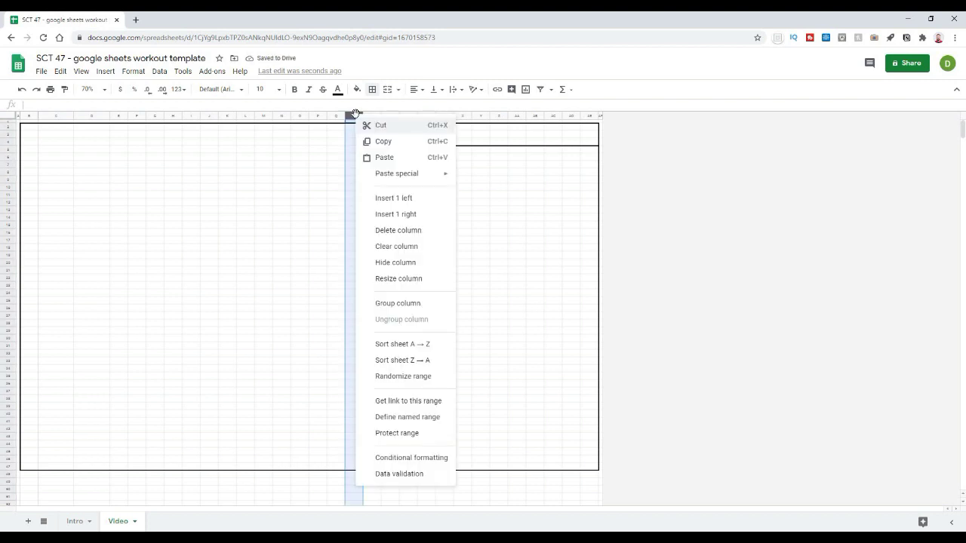
pyautogui.click(430, 277)
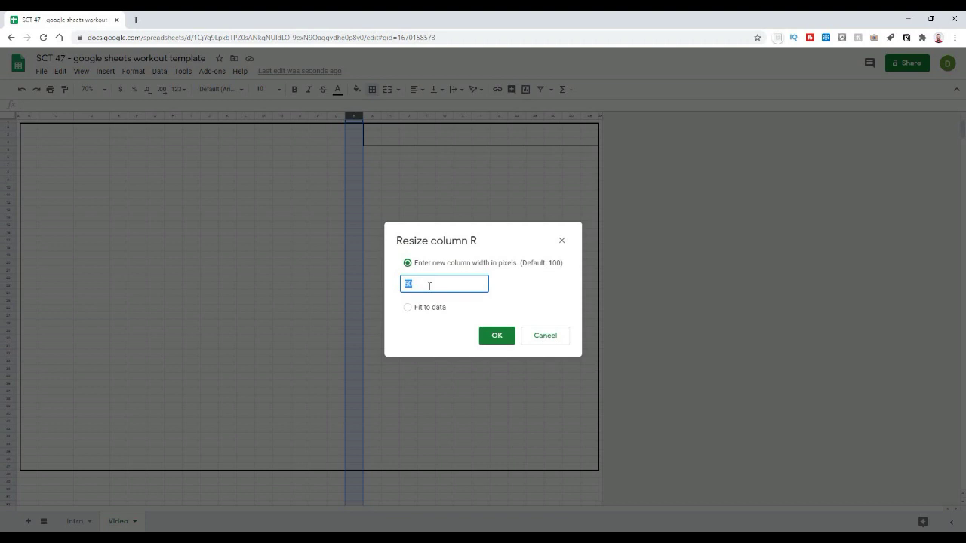
pyautogui.press('Return')
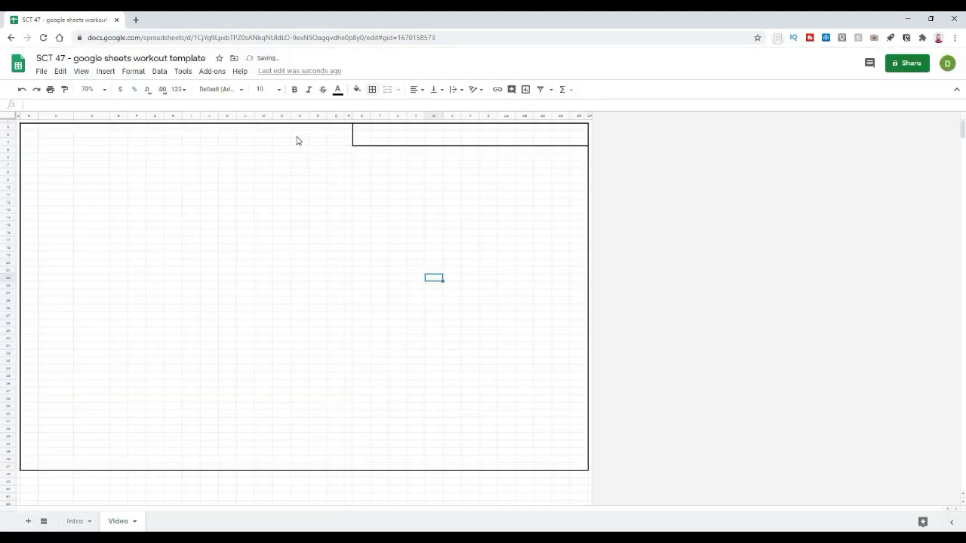
# Apply an outer border around the header block B2 to Q4
pyautogui.moveTo(338, 129); pyautogui.dragTo(34, 147)
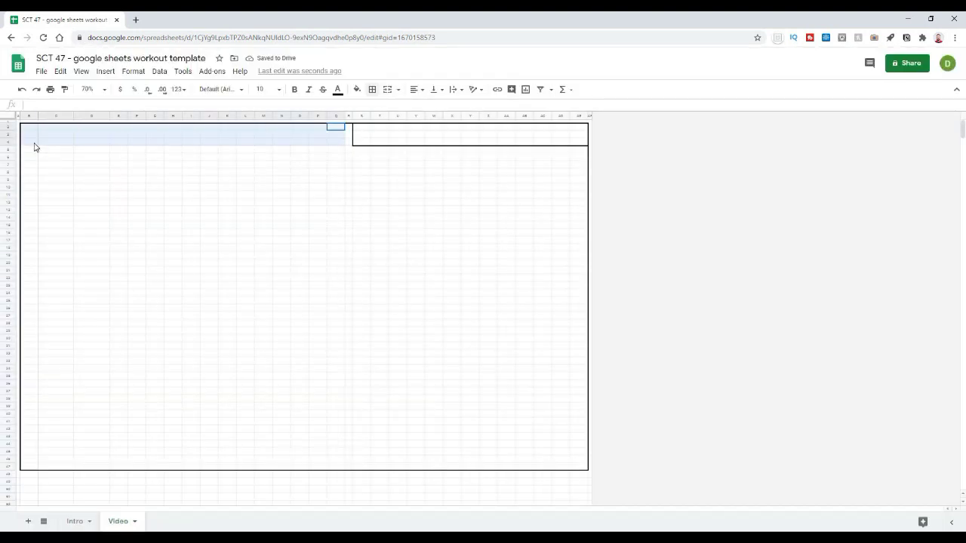
pyautogui.click(372, 89)
pyautogui.click(430, 110)
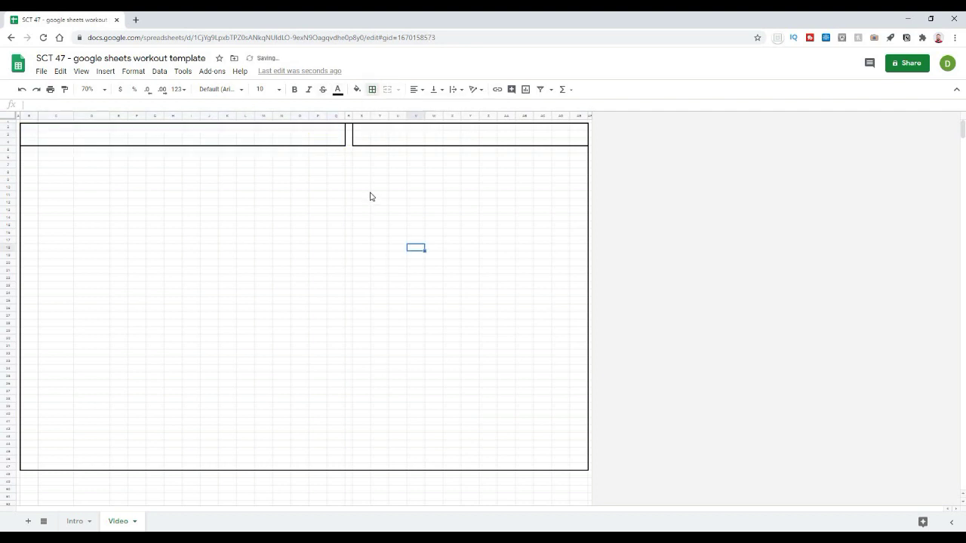
# Fill the narrow divider column from R2 to R47 with black
pyautogui.moveTo(347, 142); pyautogui.dragTo(349, 468)
pyautogui.click(357, 89)
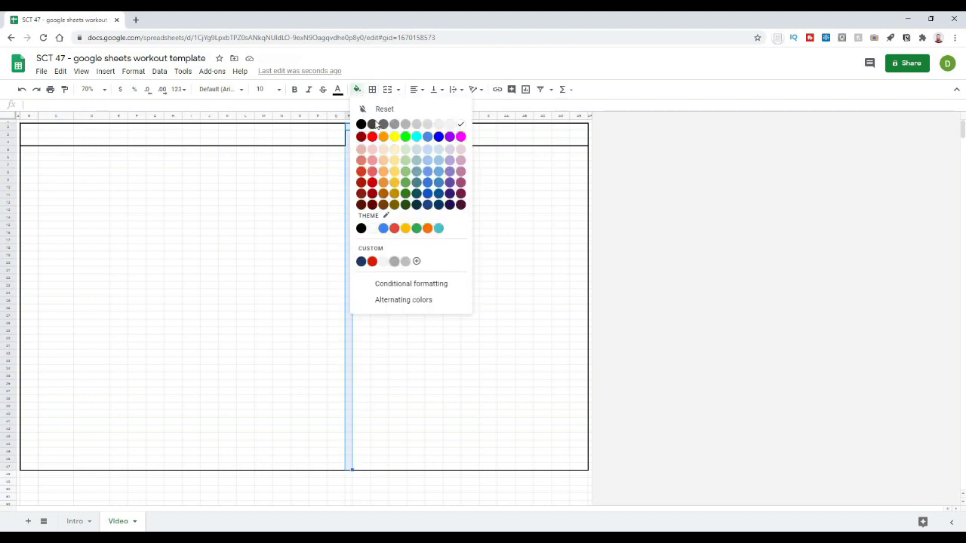
pyautogui.click(362, 124)
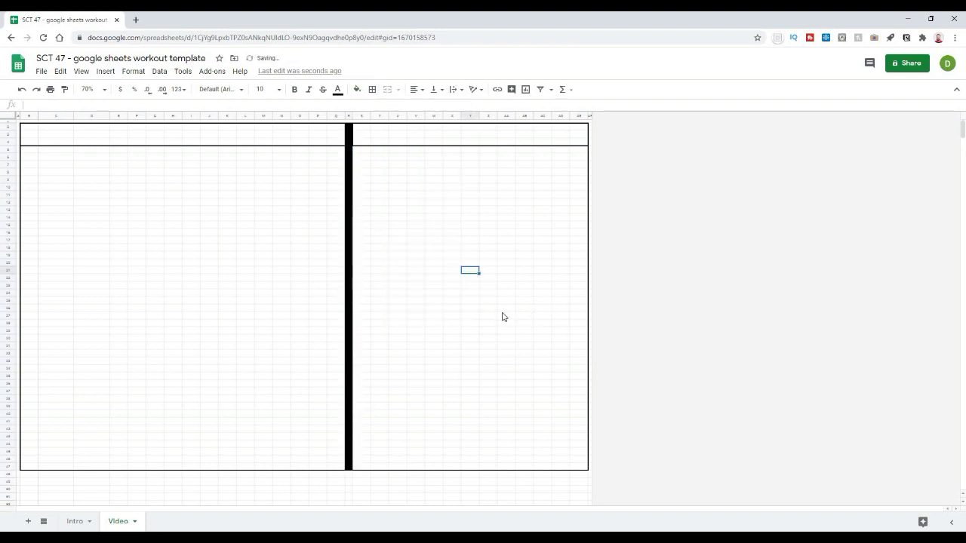
# Apply an outer border around the row S5 to AE5 directly below the header block
pyautogui.click(363, 153)
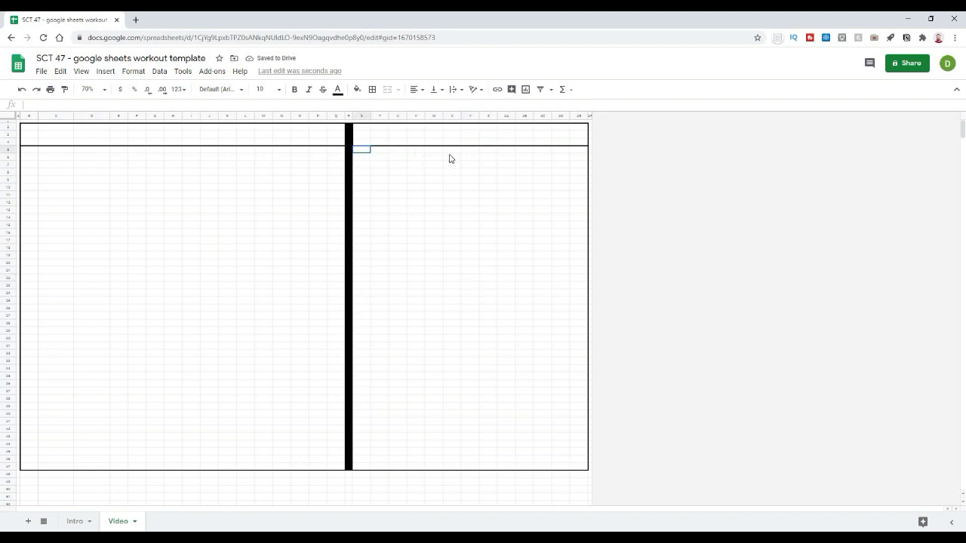
pyautogui.moveTo(448, 159); pyautogui.dragTo(582, 153)
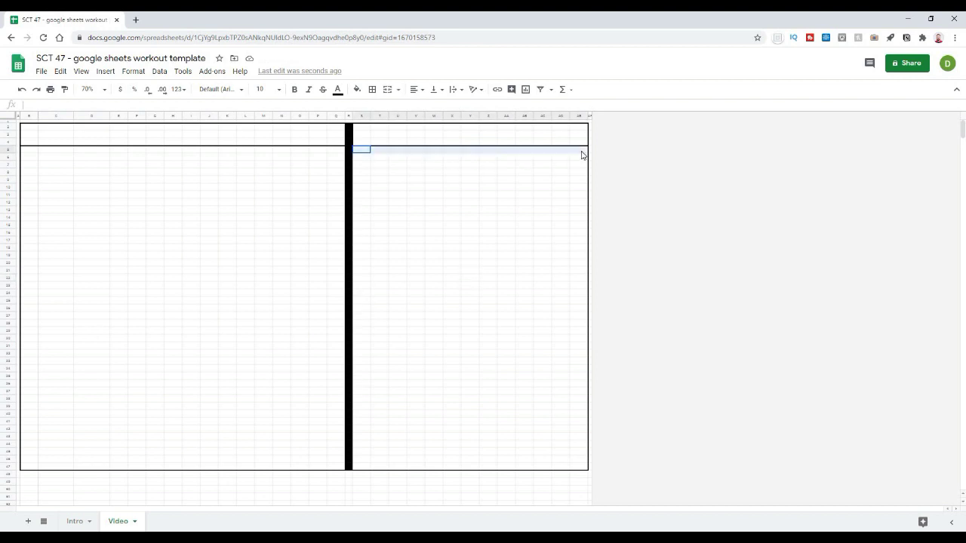
pyautogui.click(373, 89)
pyautogui.click(428, 109)
pyautogui.click(422, 205)
# Apply an outer border around the row S6 to AE6
pyautogui.click(362, 158)
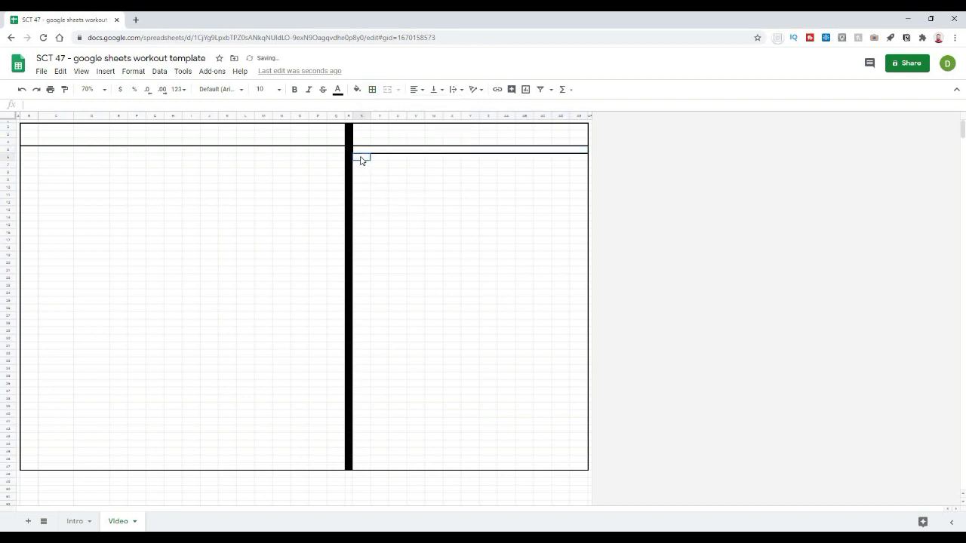
pyautogui.moveTo(519, 161); pyautogui.dragTo(587, 159)
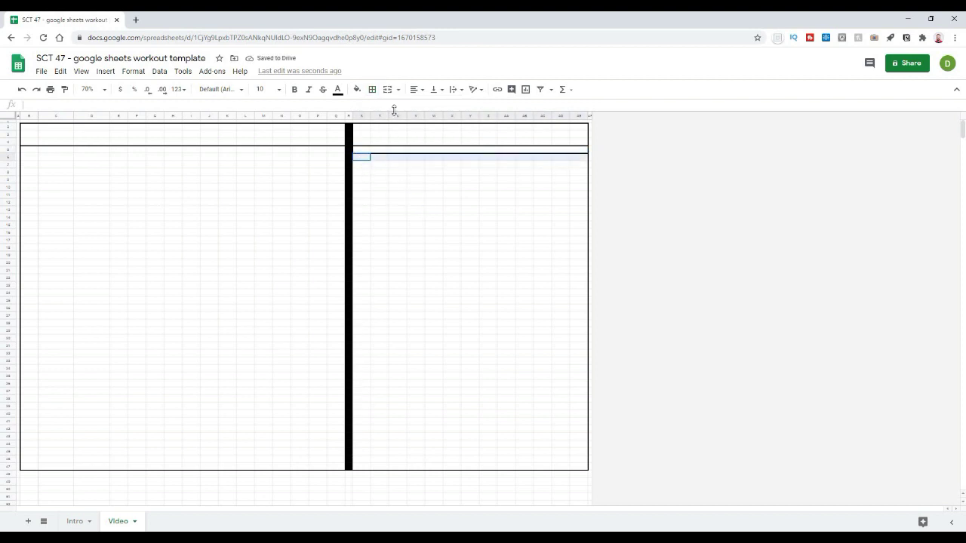
pyautogui.click(374, 90)
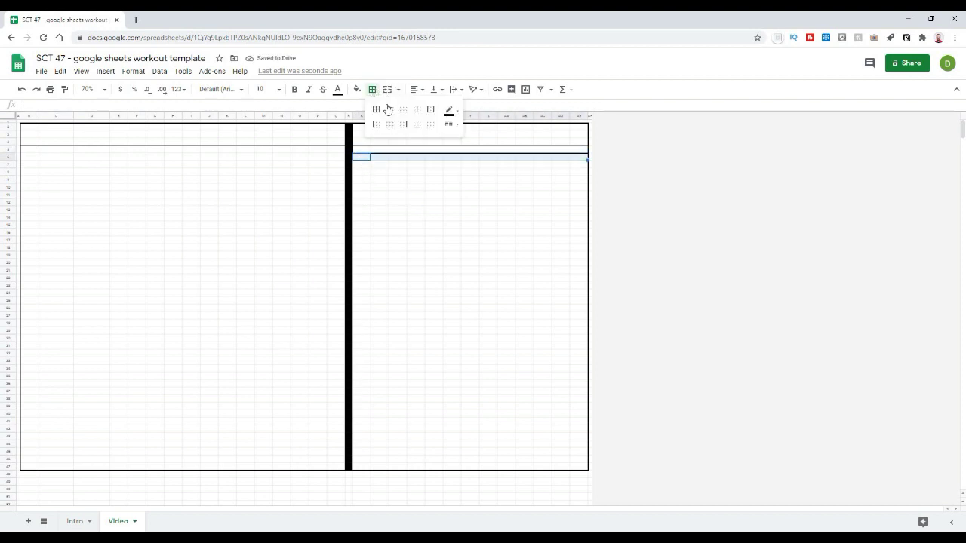
pyautogui.click(428, 110)
pyautogui.click(434, 217)
# Apply an outer border around the column strip B5 to B47
pyautogui.moveTo(31, 150); pyautogui.dragTo(34, 468)
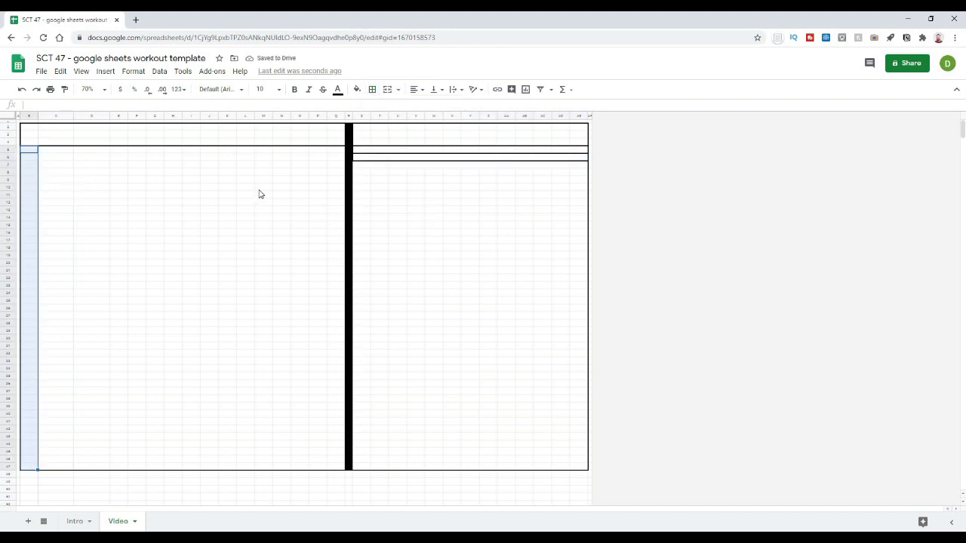
pyautogui.click(372, 89)
pyautogui.click(430, 110)
pyautogui.click(245, 300)
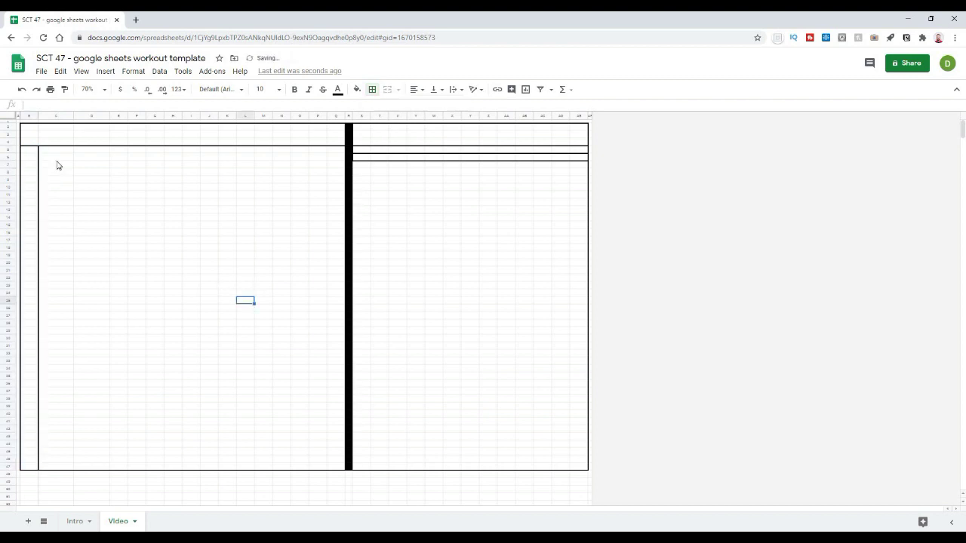
# Merge cells C5 and D5 into one cell
pyautogui.click(54, 153)
pyautogui.moveTo(74, 154); pyautogui.dragTo(76, 153)
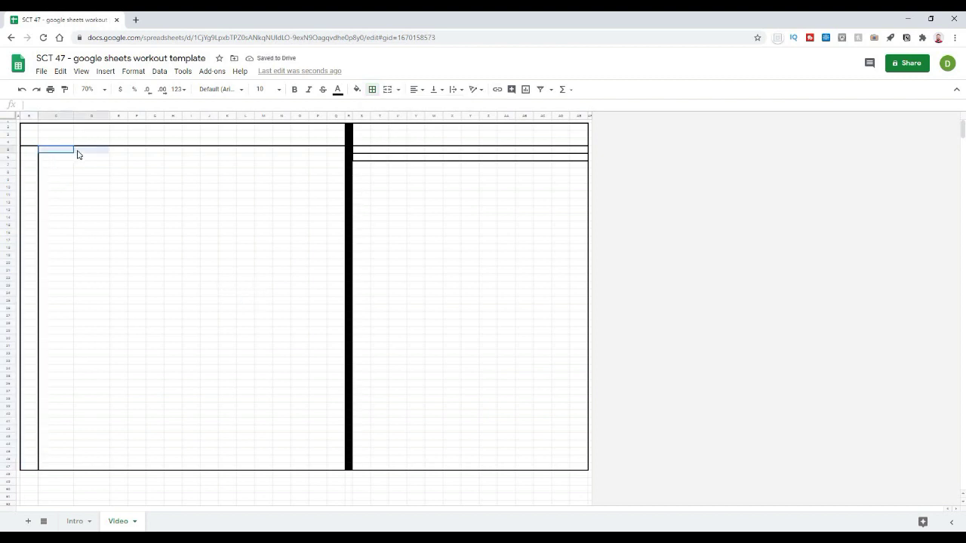
pyautogui.click(387, 89)
pyautogui.click(151, 165)
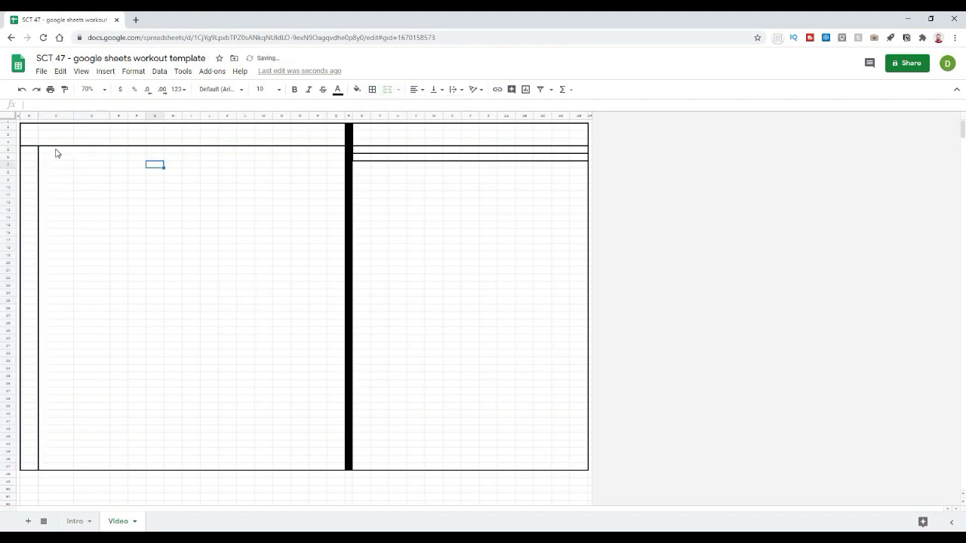
# Merge cells C6 and D6, and fill the merged cell down through row 47
pyautogui.click(55, 153)
pyautogui.moveTo(64, 161); pyautogui.dragTo(90, 159)
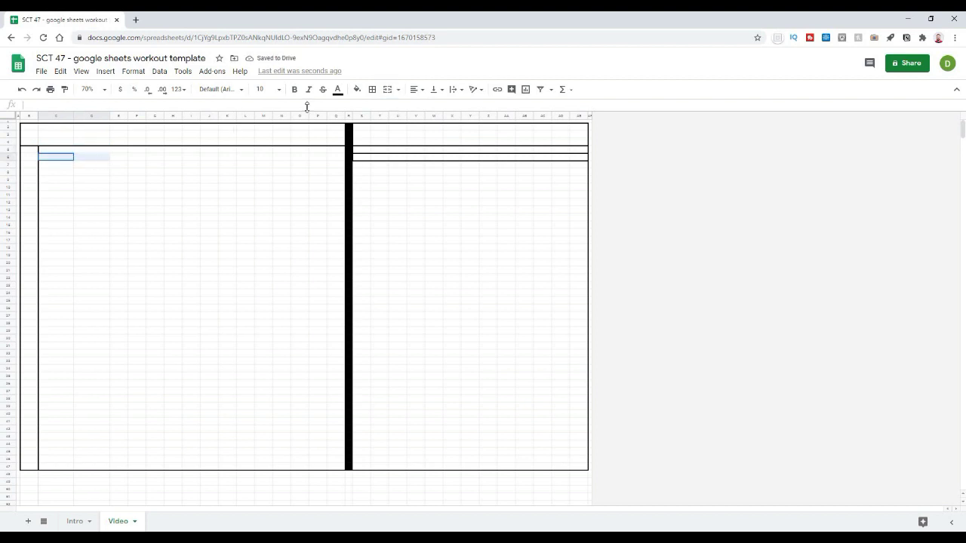
pyautogui.click(357, 89)
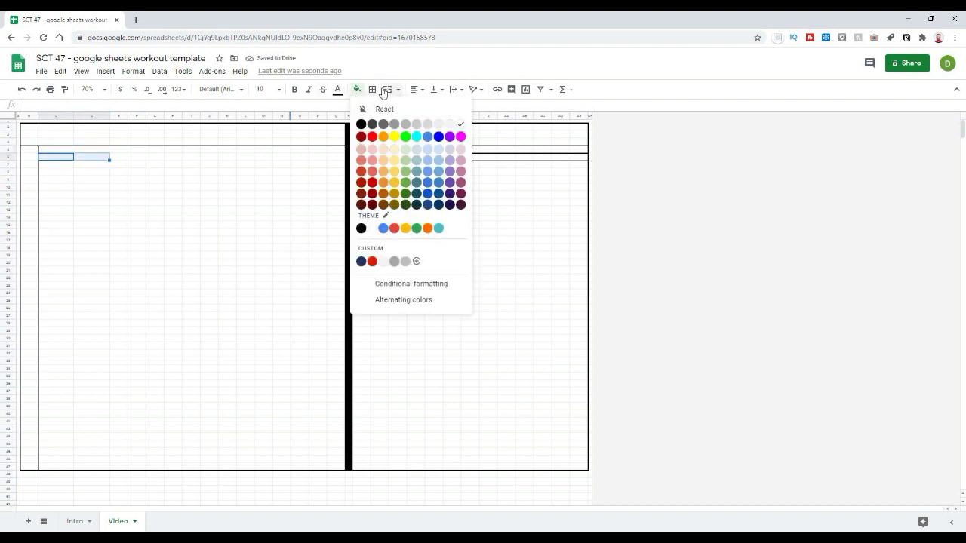
pyautogui.click(387, 89)
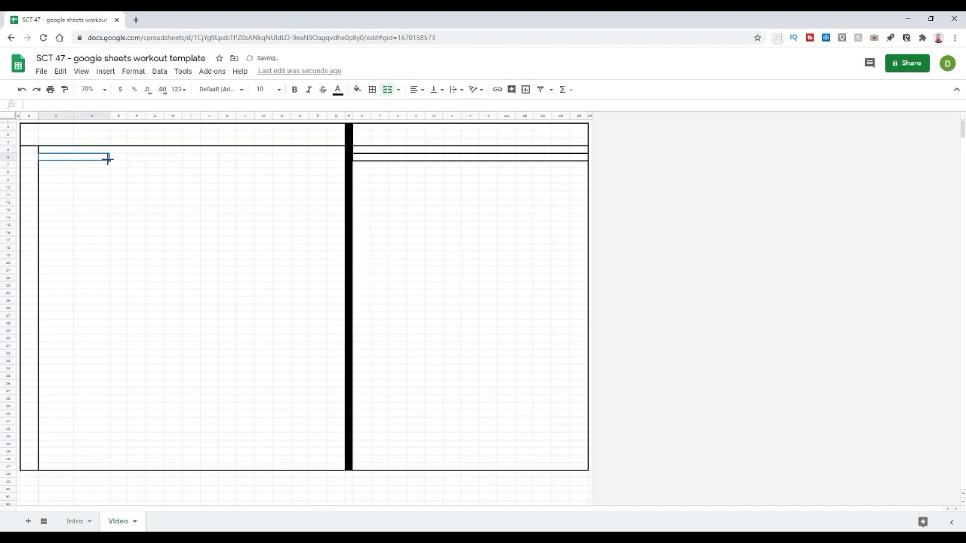
pyautogui.moveTo(110, 160); pyautogui.dragTo(91, 463)
pyautogui.click(170, 377)
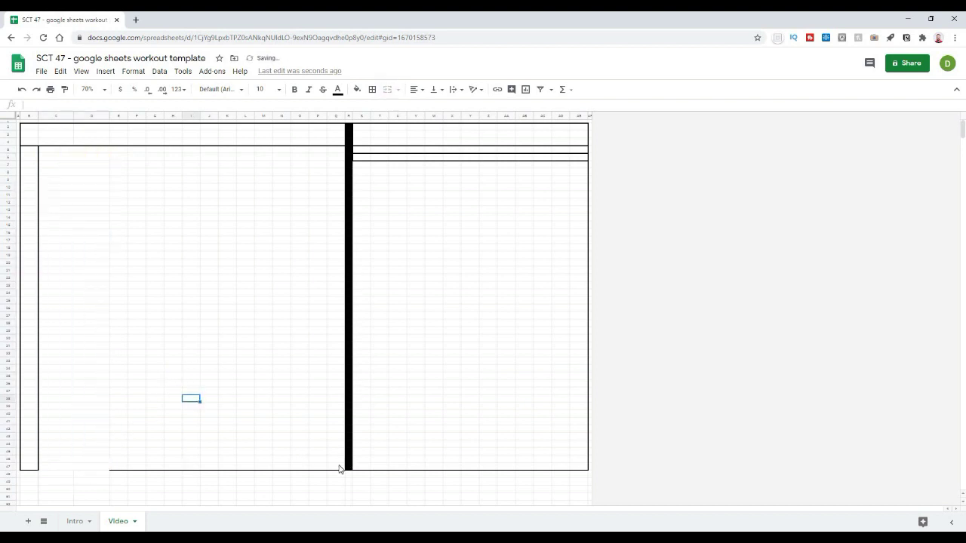
# Apply an outer border around B3 to Q47 to restore the bottom line under columns C and D
pyautogui.moveTo(336, 466); pyautogui.dragTo(32, 131)
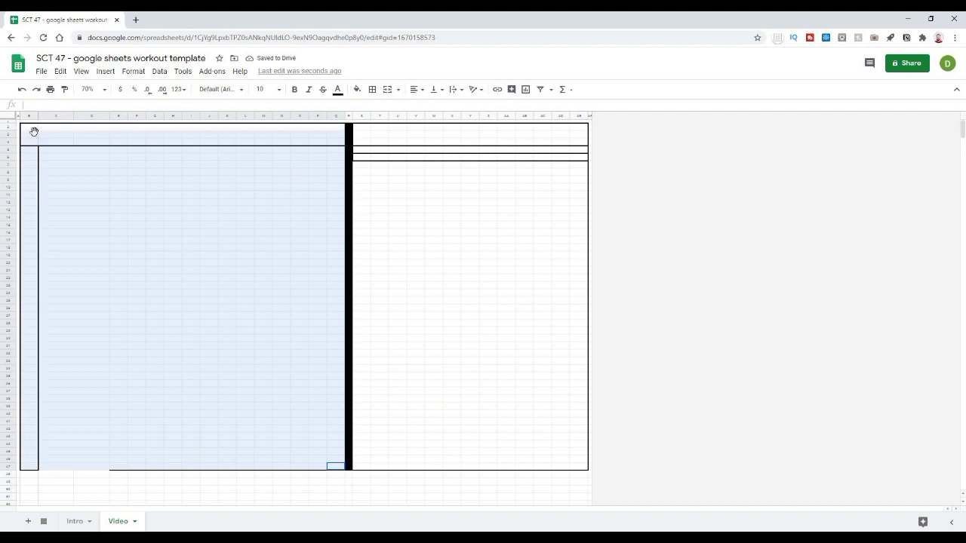
pyautogui.click(372, 89)
pyautogui.click(430, 110)
pyautogui.click(334, 307)
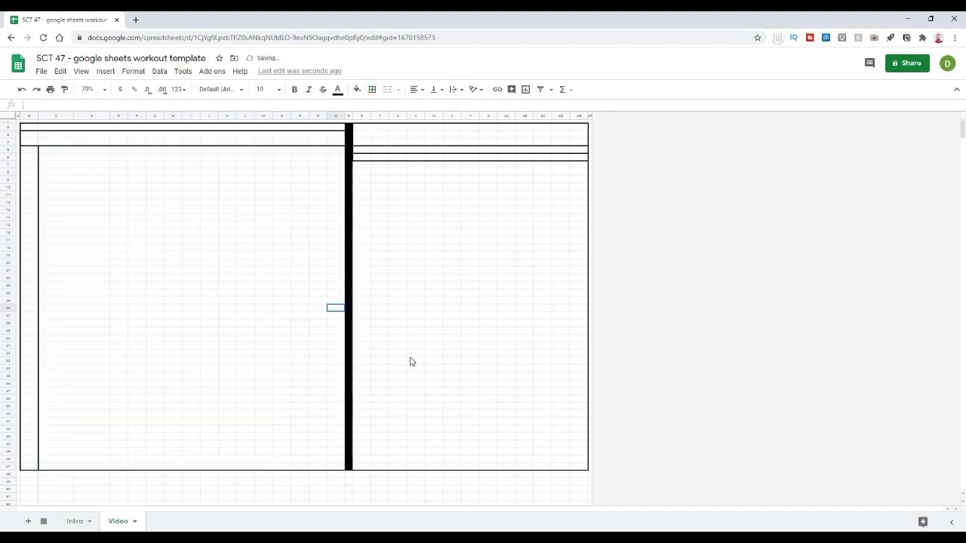
pyautogui.click(434, 308)
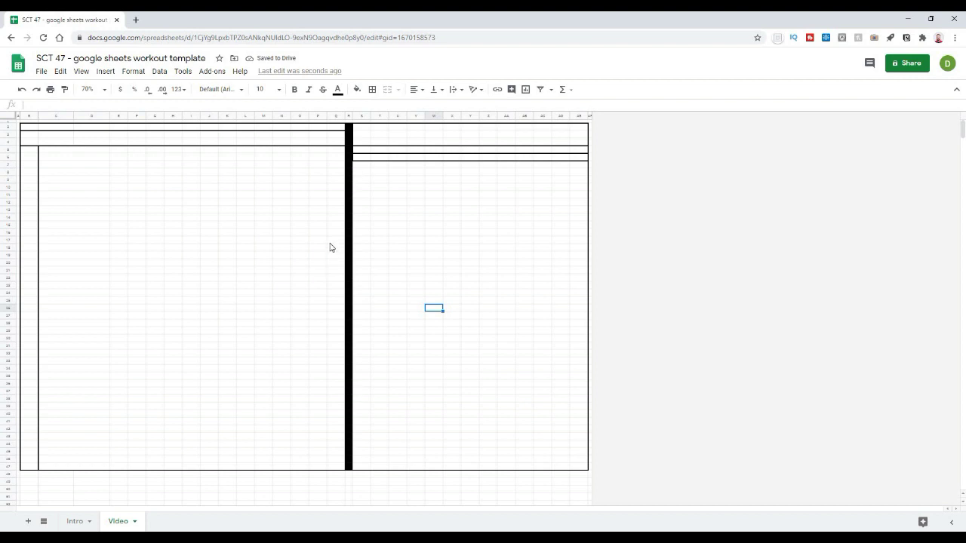
pyautogui.click(130, 193)
pyautogui.click(36, 152)
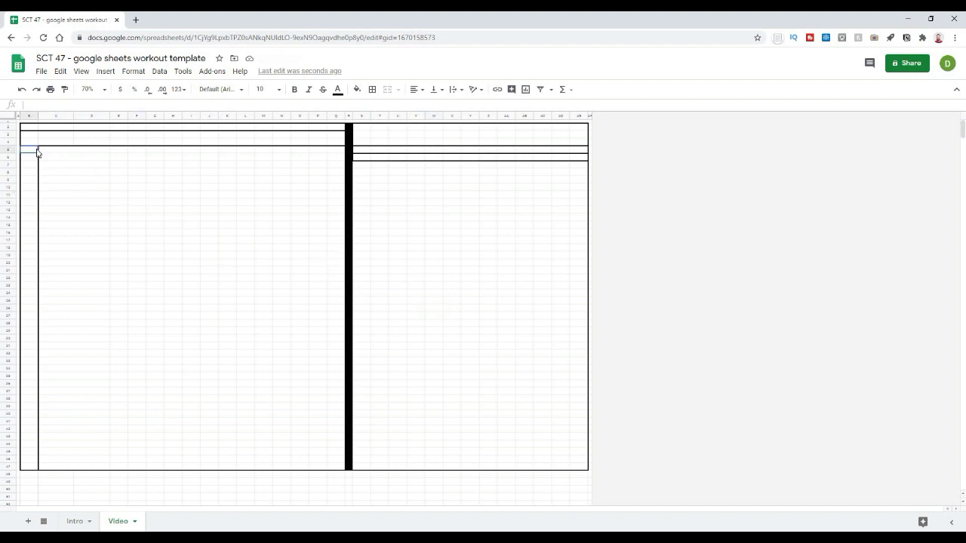
pyautogui.click(154, 203)
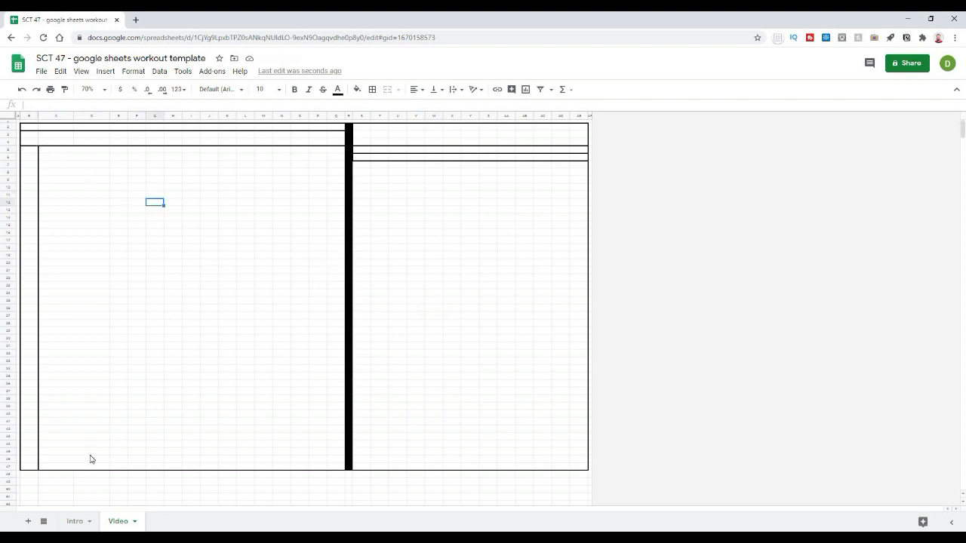
# Apply an outer border around the seven-row section B41 to AE47 at the bottom of the grid
pyautogui.moveTo(28, 428); pyautogui.dragTo(32, 461)
pyautogui.press('Down')
pyautogui.press('Down')
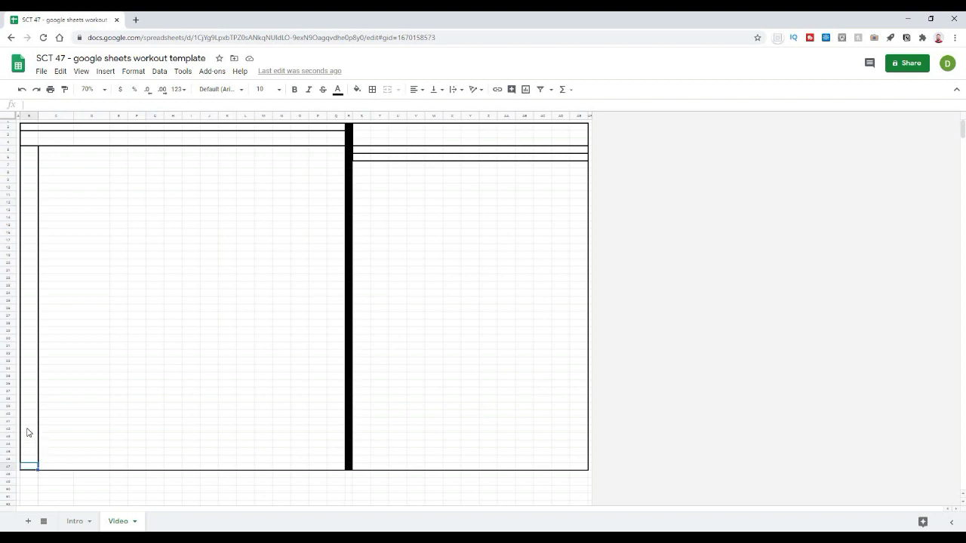
pyautogui.moveTo(28, 422); pyautogui.dragTo(586, 468)
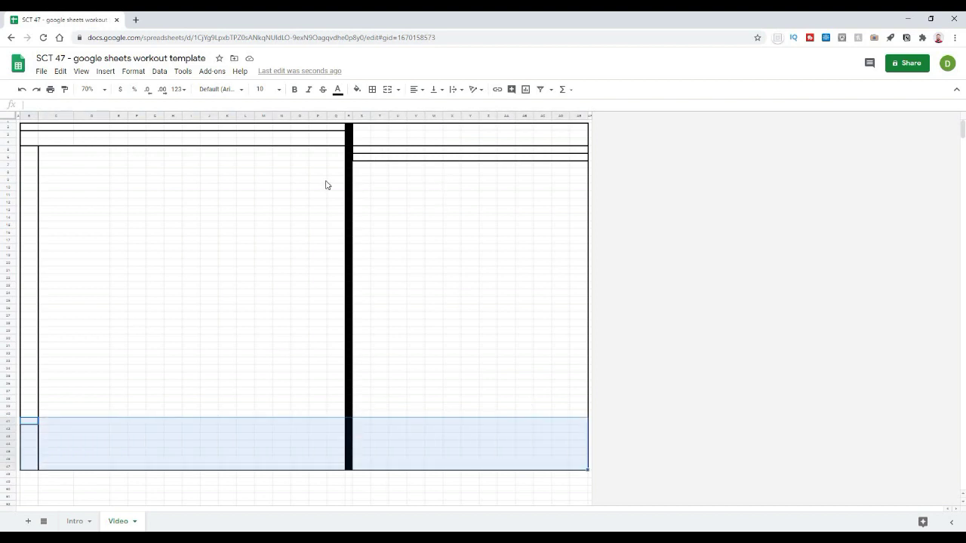
pyautogui.click(372, 90)
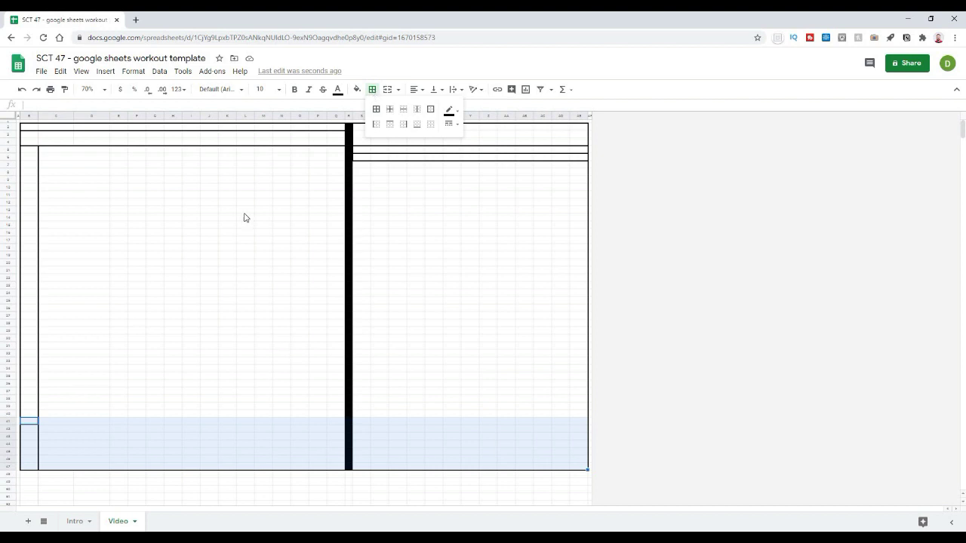
pyautogui.click(430, 109)
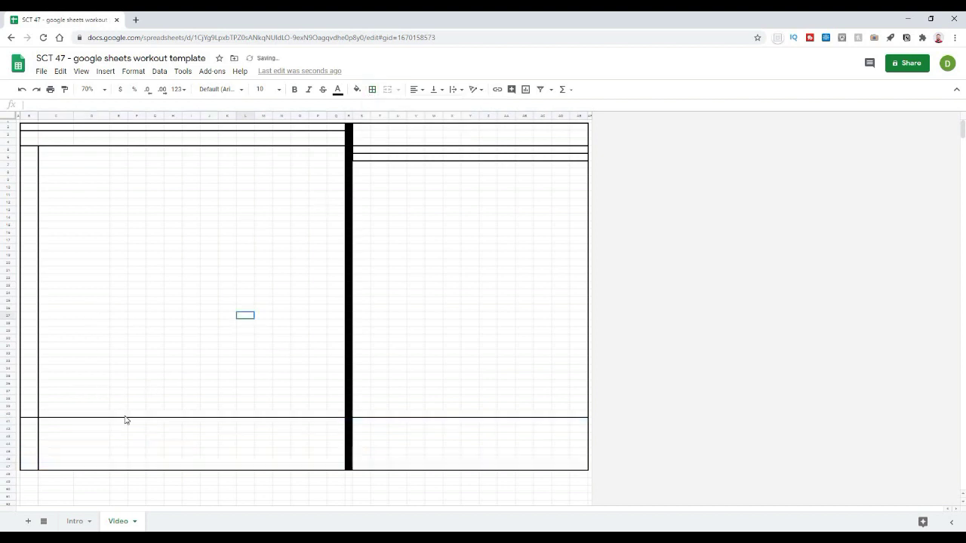
# Merge B41 to D47 into one cell and apply an outer border around it
pyautogui.keyDown('shift'); pyautogui.click(95, 459); pyautogui.keyUp('shift')
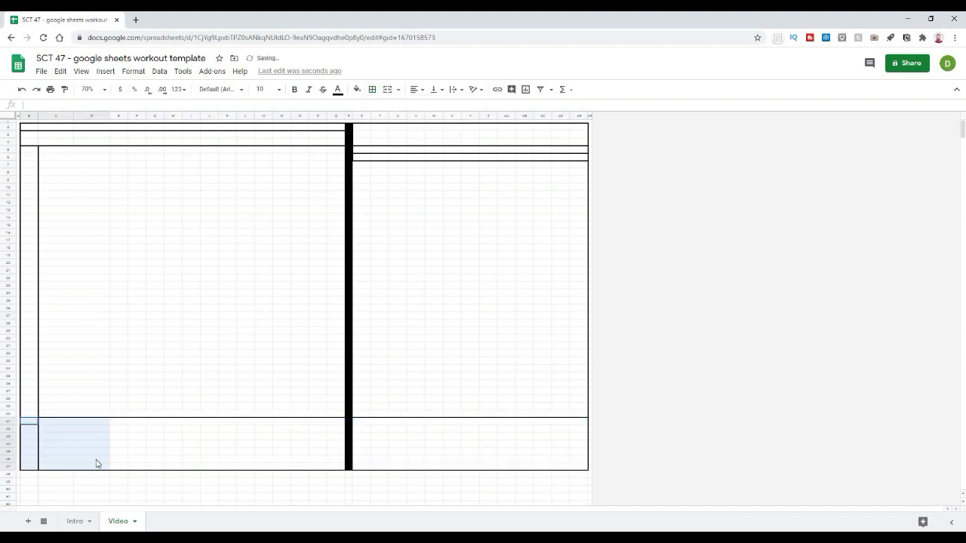
pyautogui.click(387, 89)
pyautogui.click(226, 361)
pyautogui.click(43, 443)
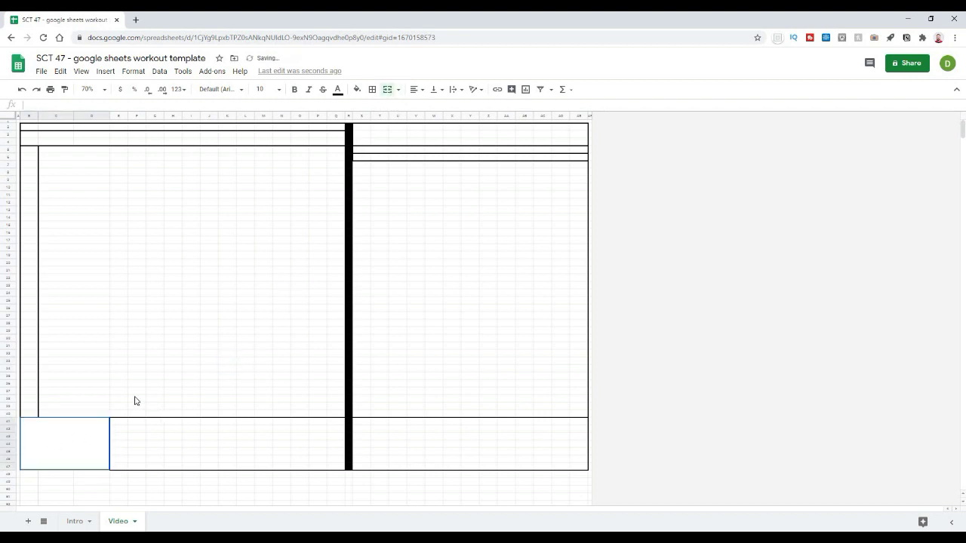
pyautogui.click(372, 89)
pyautogui.click(335, 322)
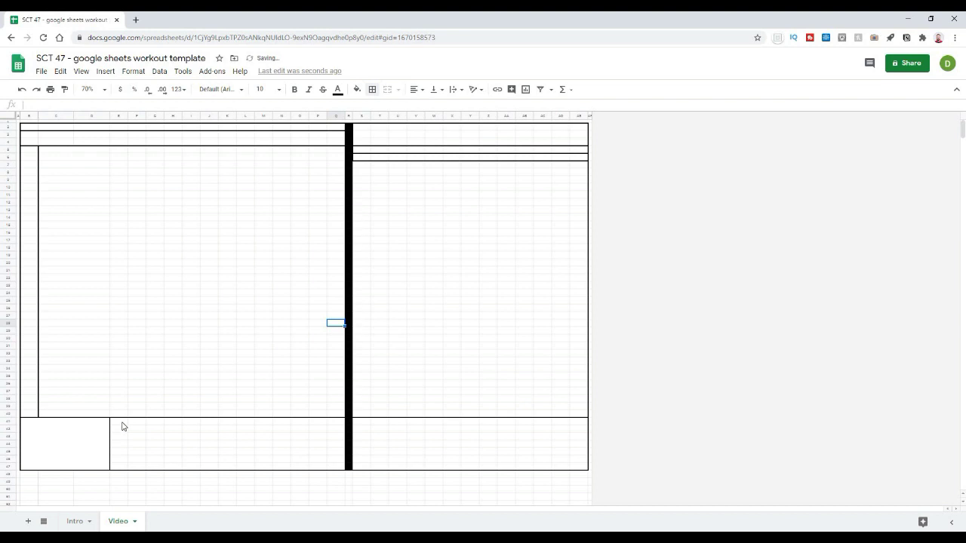
# Merge the bottom section's cells from column E to AE into full-width blocks, each two rows high
pyautogui.moveTo(119, 422); pyautogui.dragTo(586, 430)
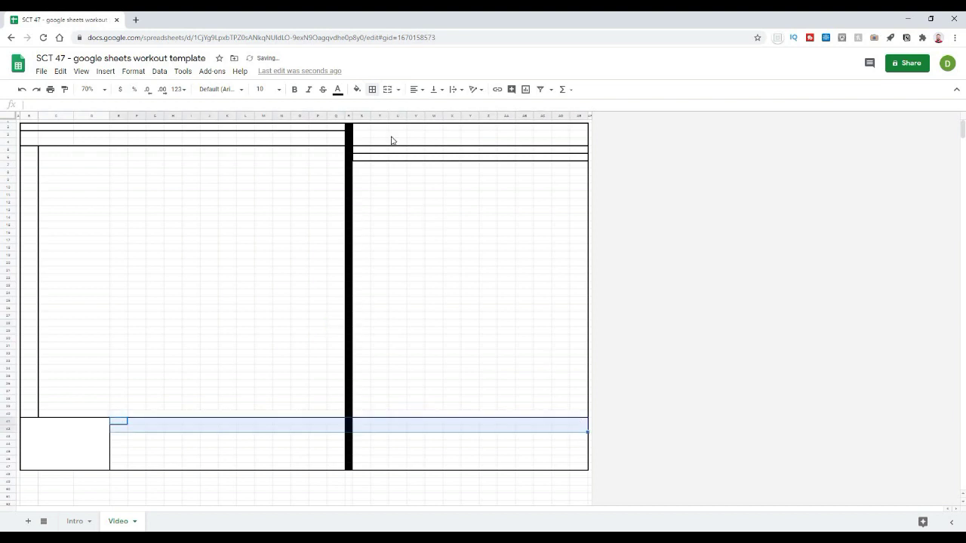
pyautogui.click(388, 90)
pyautogui.moveTo(116, 442); pyautogui.dragTo(571, 444)
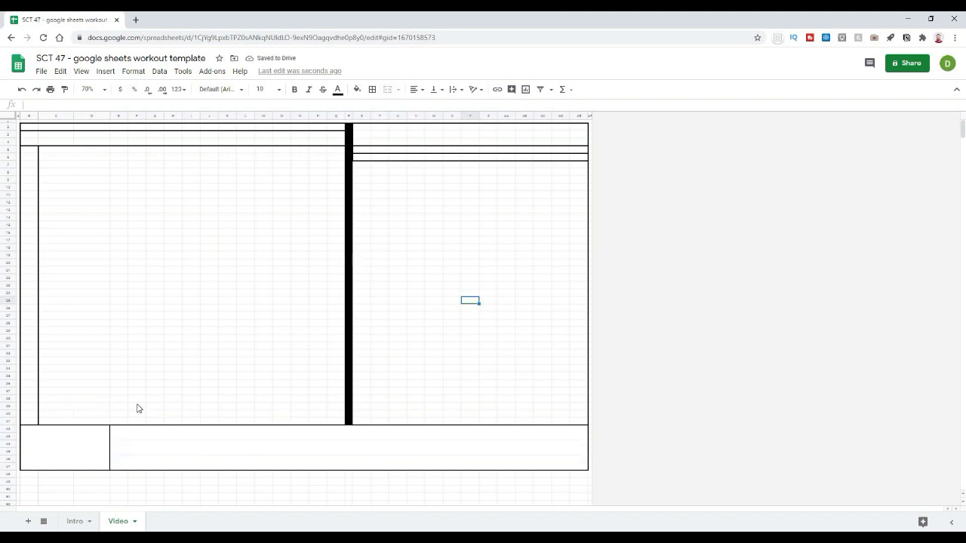
pyautogui.moveTo(69, 407); pyautogui.dragTo(111, 410)
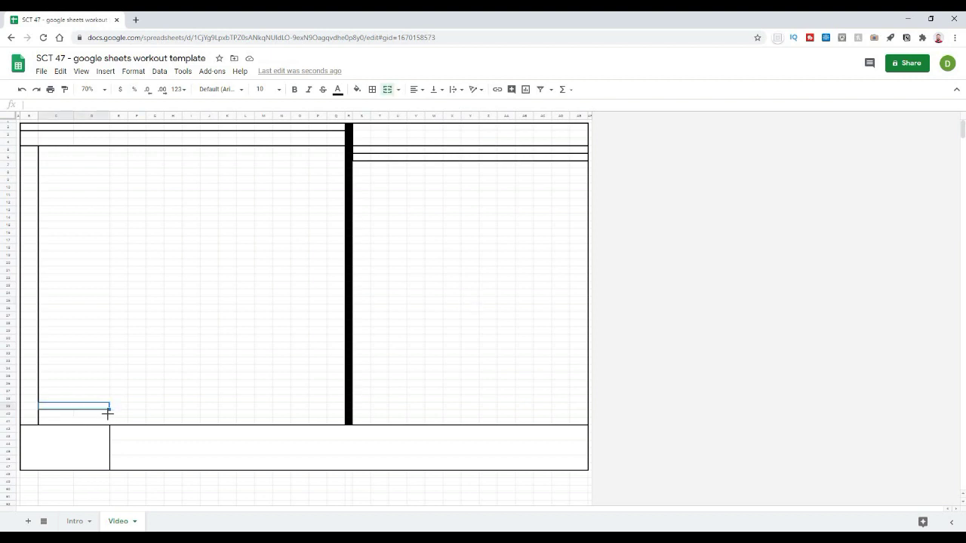
pyautogui.click(179, 405)
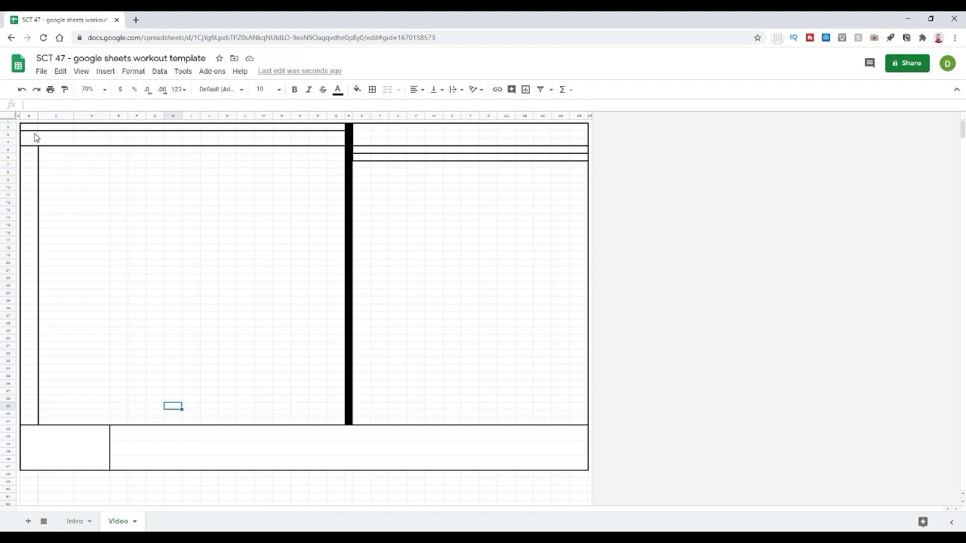
# Merge B2 to Q4 at the top of the grid into one header cell
pyautogui.moveTo(340, 129); pyautogui.dragTo(37, 151)
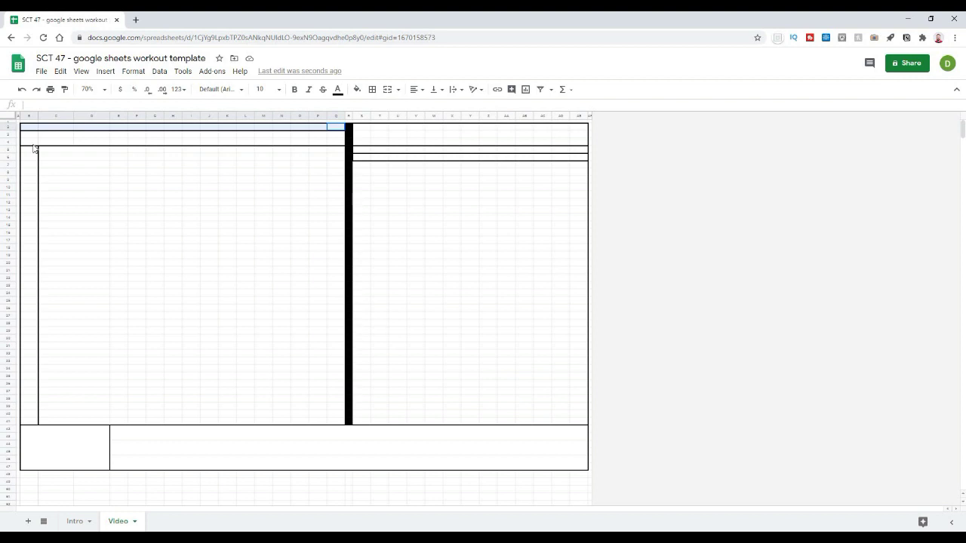
pyautogui.click(390, 89)
pyautogui.click(227, 202)
pyautogui.click(142, 142)
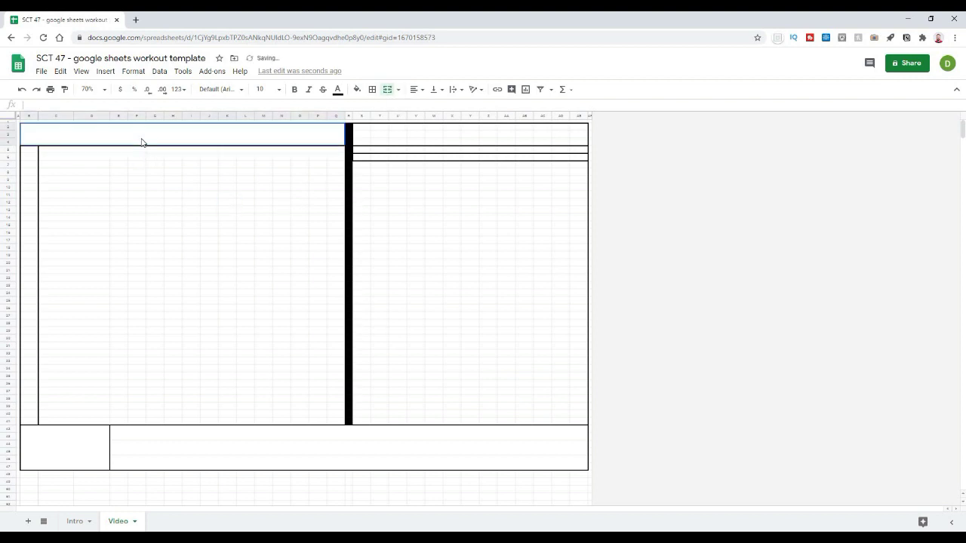
# Enter the heading TEAM NAME in the merged B2 to Q4 cell
pyautogui.write('TERAM NAM')
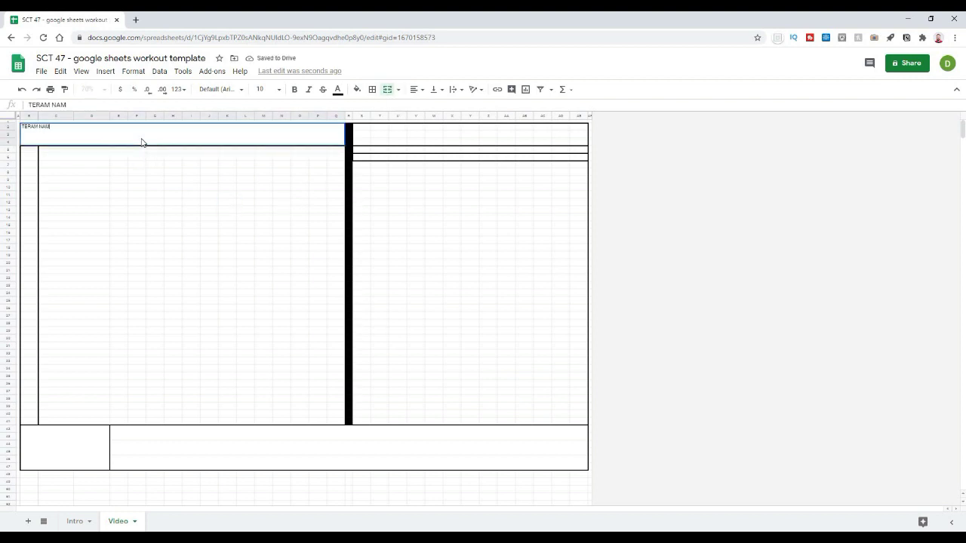
pyautogui.press('BackSpace')
pyautogui.press('BackSpace')
pyautogui.press('BackSpace')
pyautogui.press('BackSpace')
pyautogui.press('BackSpace')
pyautogui.press('BackSpace')
pyautogui.press('BackSpace')
pyautogui.write('AM N')
# Merge S2 to AE4 beside the black divider and enter ATHLETE NAME in it
pyautogui.moveTo(364, 129); pyautogui.dragTo(584, 143)
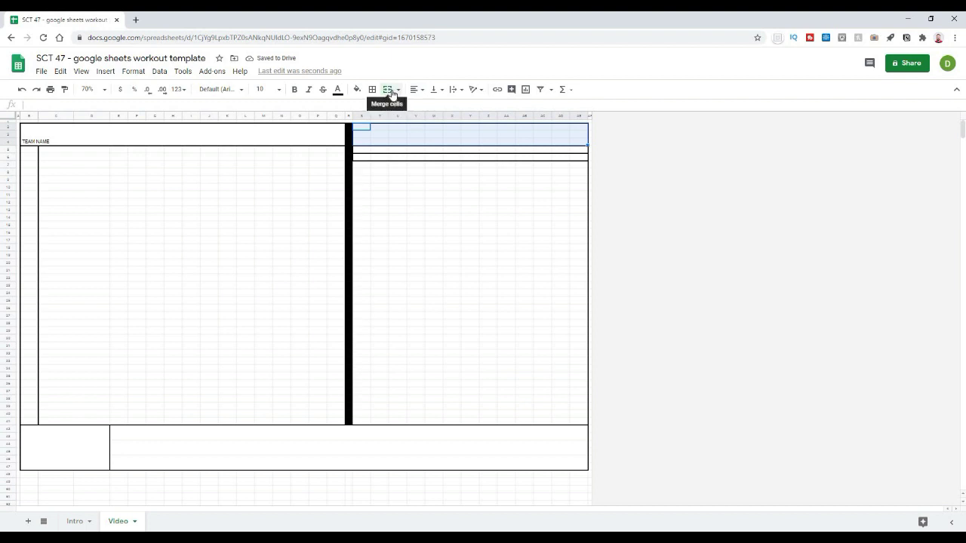
pyautogui.click(390, 89)
pyautogui.write('ATH')
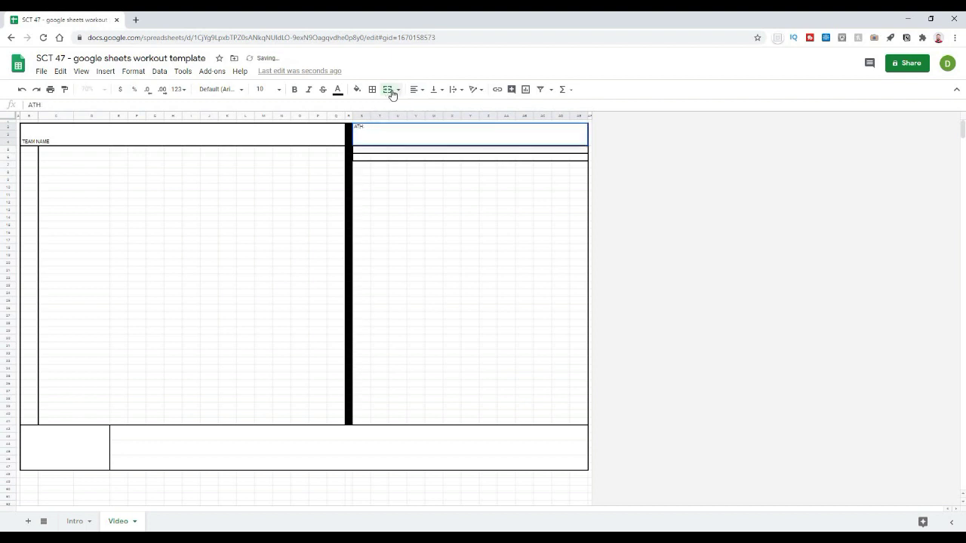
pyautogui.write('LETE NAME')
pyautogui.press('Return')
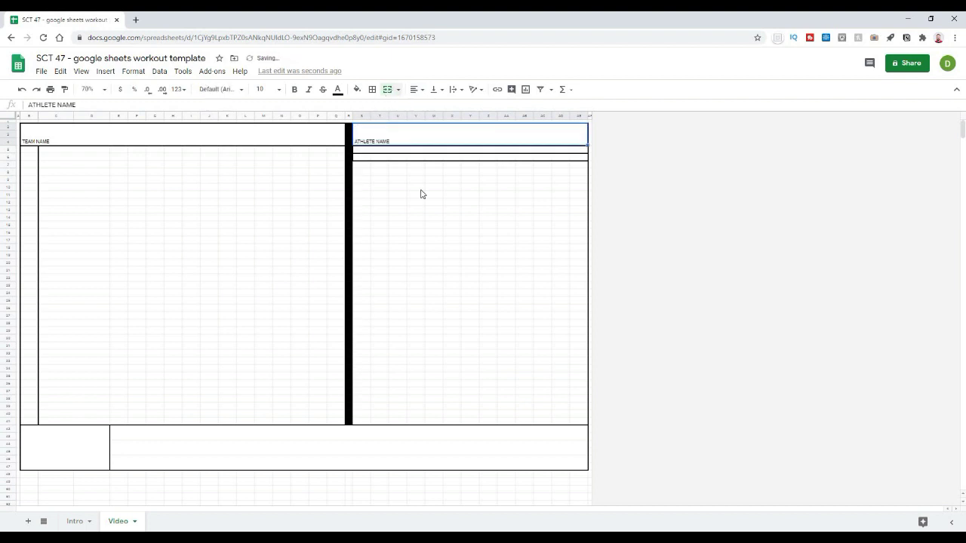
# Center the ATHLETE NAME heading both vertically and horizontally in its cell
pyautogui.click(451, 201)
pyautogui.click(430, 137)
pyautogui.click(435, 91)
pyautogui.click(447, 107)
pyautogui.click(416, 89)
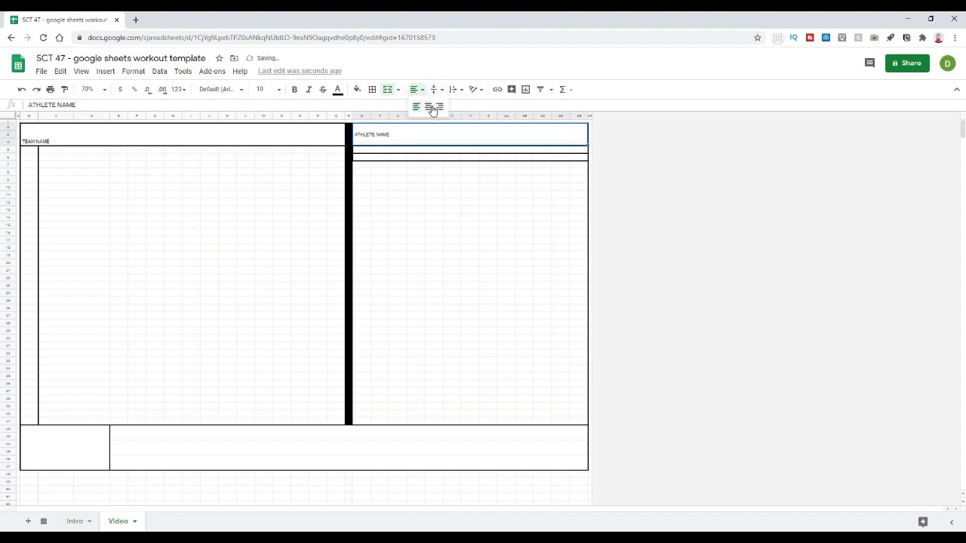
pyautogui.click(428, 106)
# Center the TEAM NAME heading both horizontally and vertically in its cell
pyautogui.click(304, 141)
pyautogui.click(416, 89)
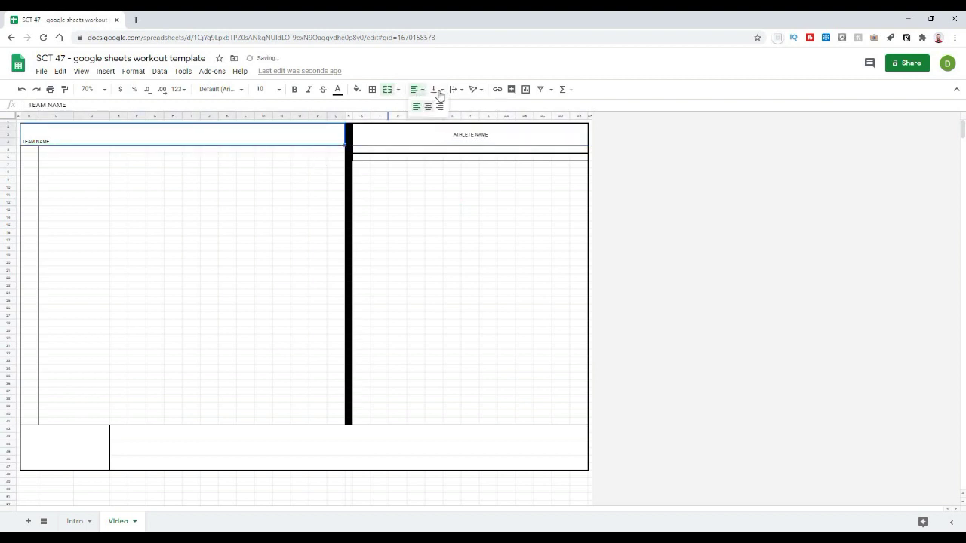
pyautogui.click(428, 107)
pyautogui.click(435, 90)
pyautogui.click(448, 106)
pyautogui.click(433, 302)
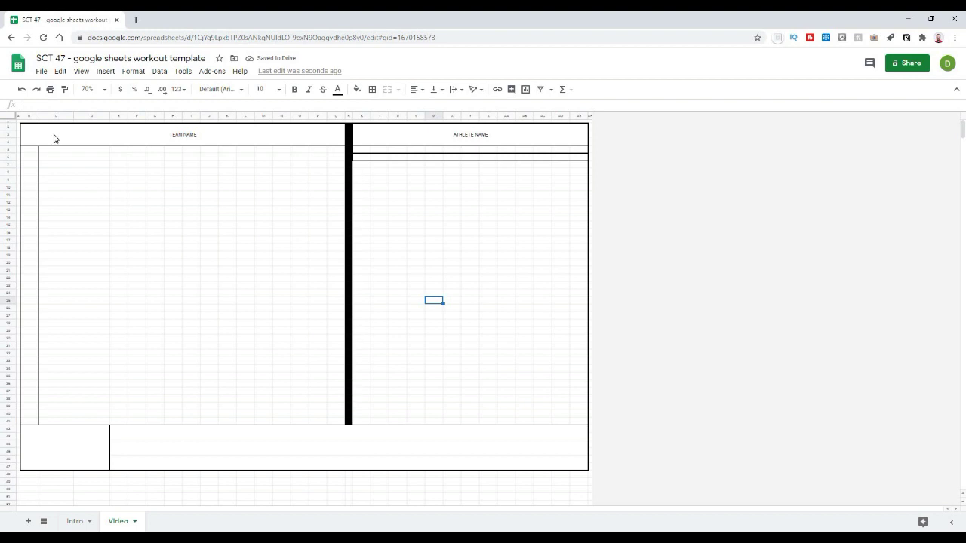
# Merge B5 to D5 below the team heading and enter Program Name in it
pyautogui.moveTo(35, 150); pyautogui.dragTo(81, 146)
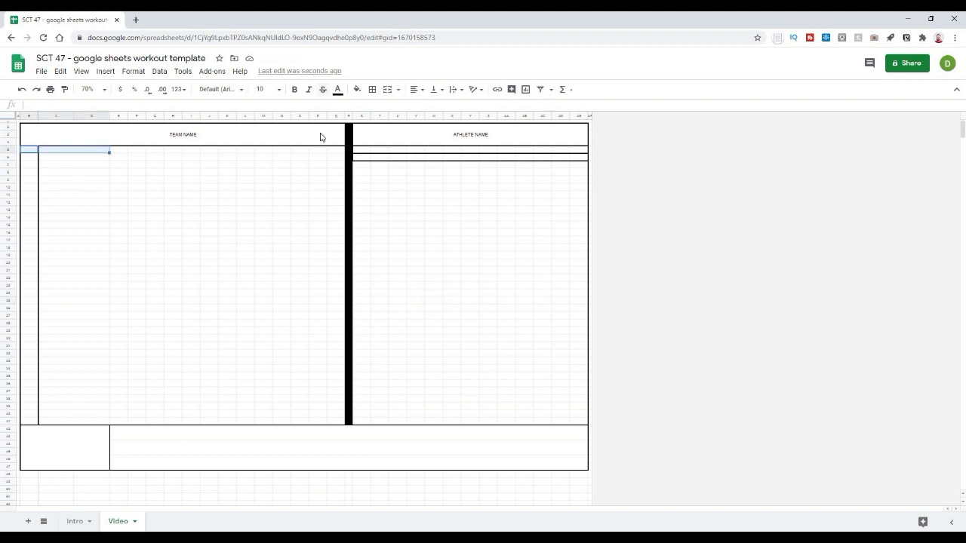
pyautogui.click(389, 92)
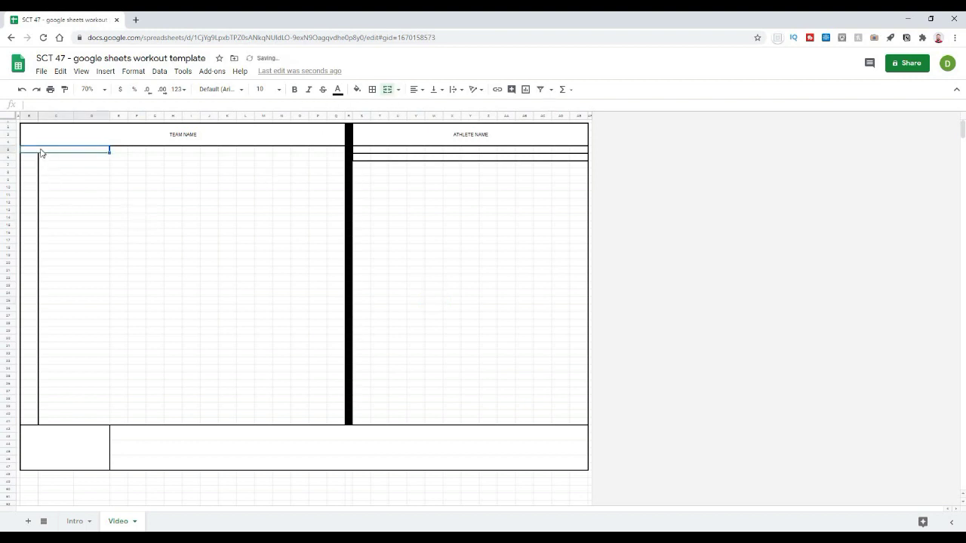
pyautogui.write('Program N')
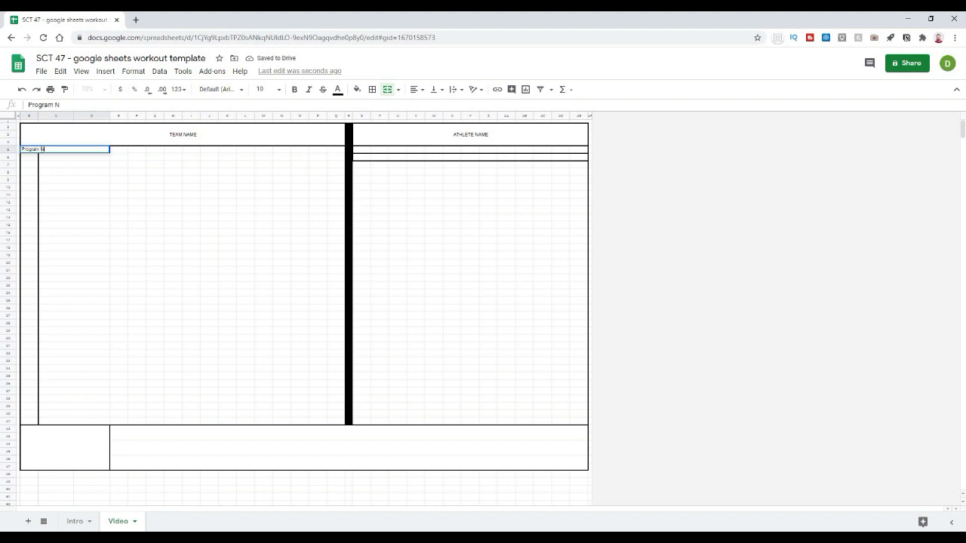
pyautogui.write('ame')
pyautogui.press('Return')
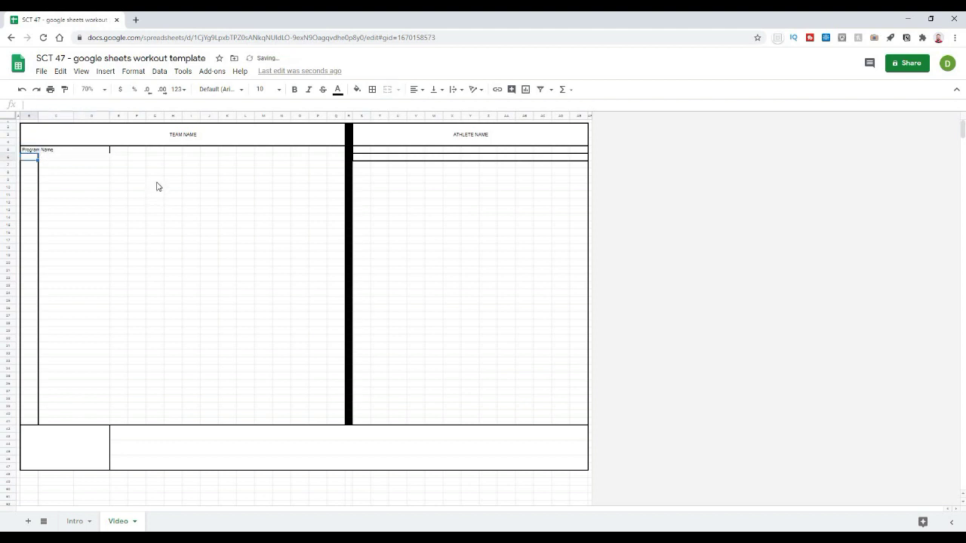
# Merge E5 to G5 beside Program Name and enter DATE in it
pyautogui.moveTo(119, 149); pyautogui.dragTo(158, 149)
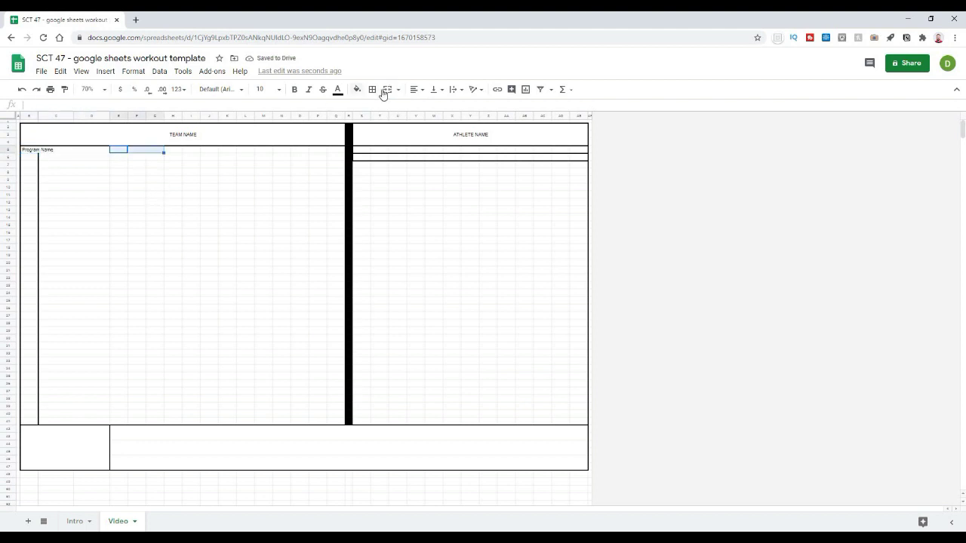
pyautogui.hotkey('alt', 'o')
pyautogui.press('m')
pyautogui.press('m')
pyautogui.write('DATE')
pyautogui.press('Return')
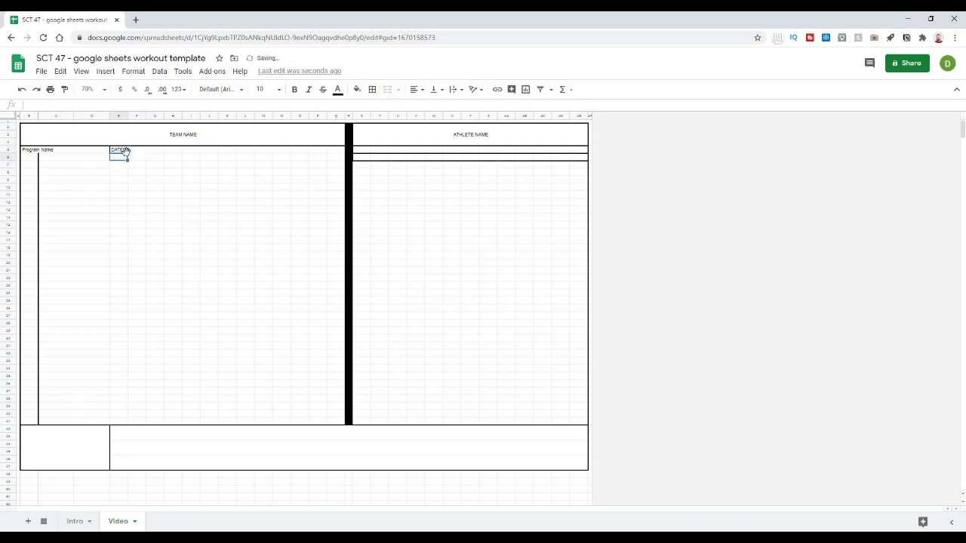
pyautogui.click(124, 232)
# Merge the row 5 cells from H to Q into five two-column cells
pyautogui.moveTo(173, 150); pyautogui.dragTo(336, 151)
pyautogui.click(387, 89)
pyautogui.click(390, 91)
pyautogui.click(390, 90)
pyautogui.click(385, 92)
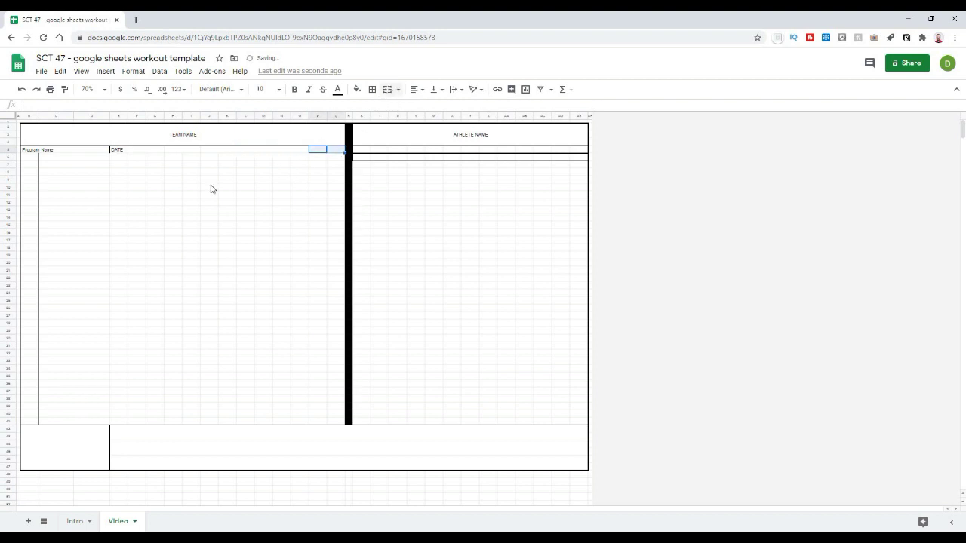
# Enter the labels Set 1, Set 2, Set 3, Set 4 and Set 5 in the two-column cells from H5 to Q5
pyautogui.click(180, 156)
pyautogui.write('Se')
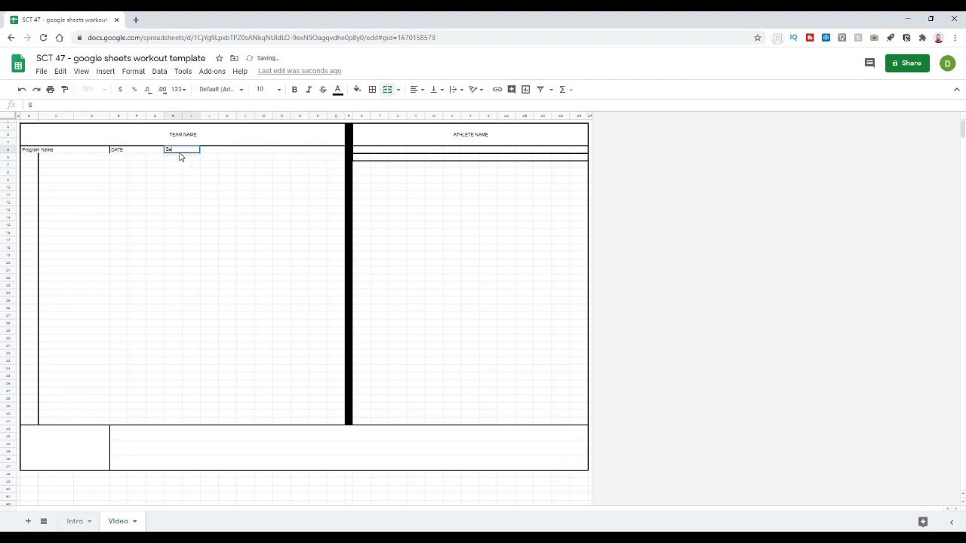
pyautogui.write('t 1')
pyautogui.press('Tab')
pyautogui.write('Set 2')
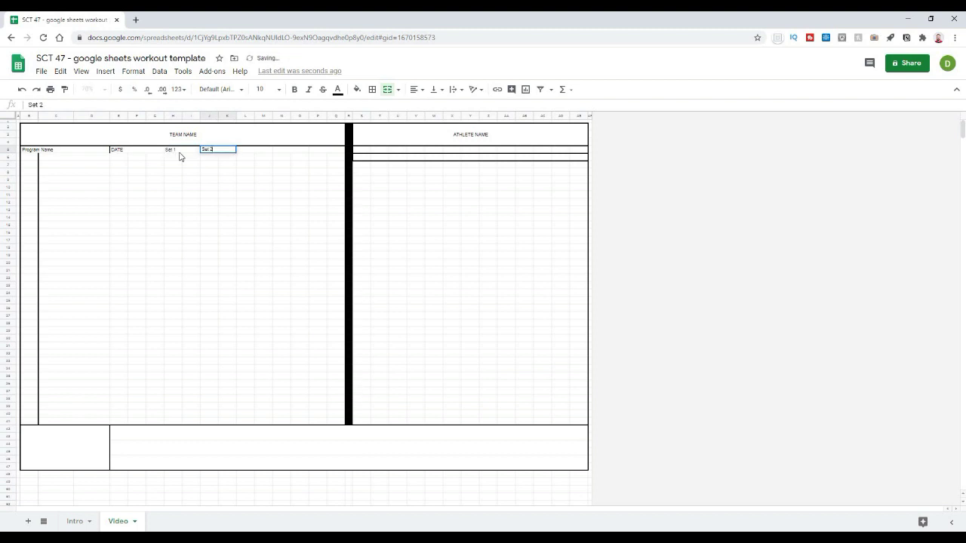
pyautogui.press('Tab')
pyautogui.write('Set 3')
pyautogui.press('Tab')
pyautogui.write('Set')
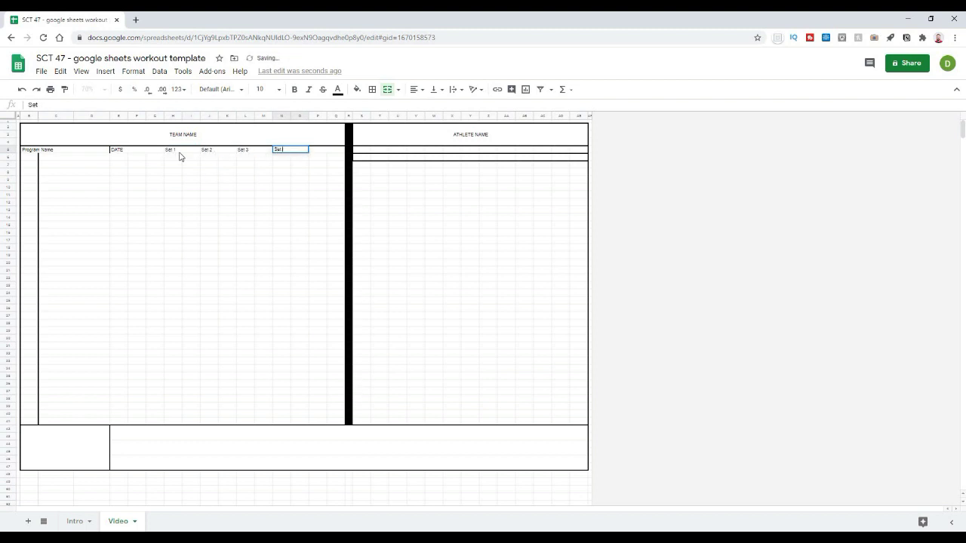
pyautogui.write(' 4')
pyautogui.press('Tab')
pyautogui.write('Set 5')
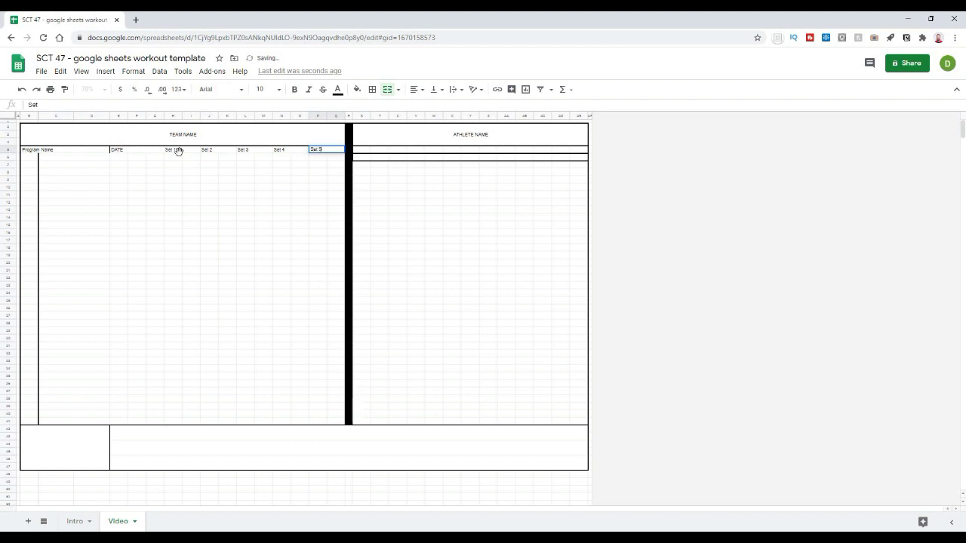
pyautogui.click(178, 156)
# Center the row 5 labels from Program Name to Set 5 horizontally and vertically
pyautogui.moveTo(57, 151); pyautogui.dragTo(332, 151)
pyautogui.click(420, 89)
pyautogui.click(427, 108)
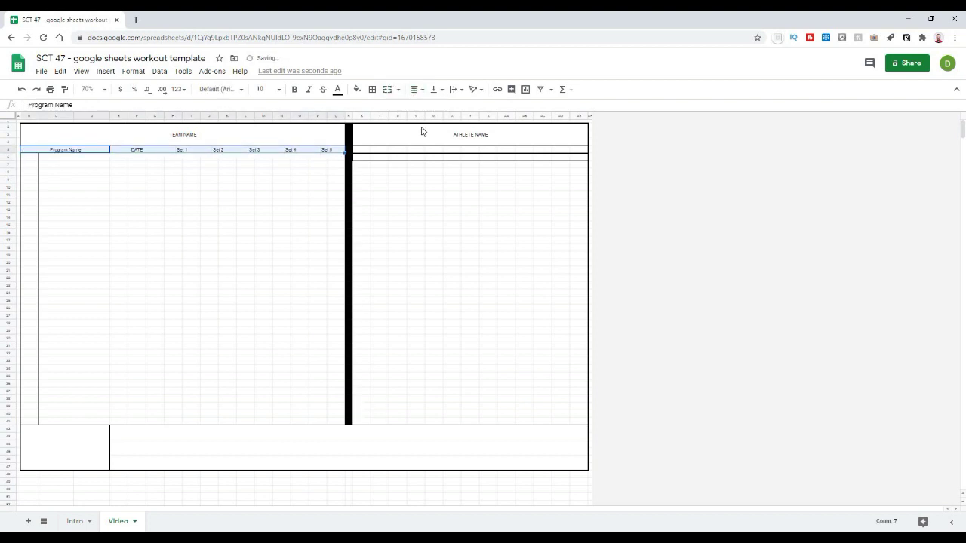
pyautogui.click(444, 92)
pyautogui.click(447, 110)
pyautogui.click(463, 284)
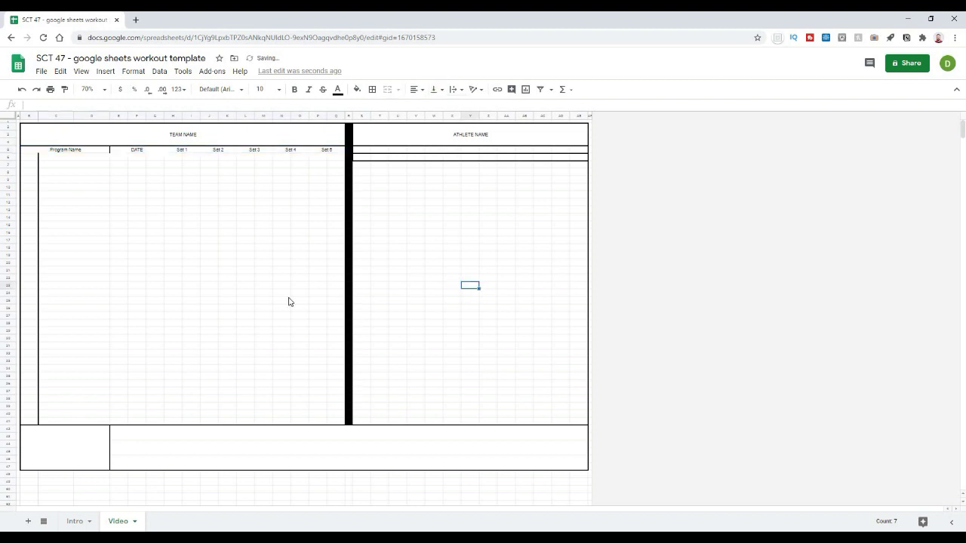
# Apply an outer border around B6 to Q6, directly below the set labels
pyautogui.click(116, 180)
pyautogui.click(33, 159)
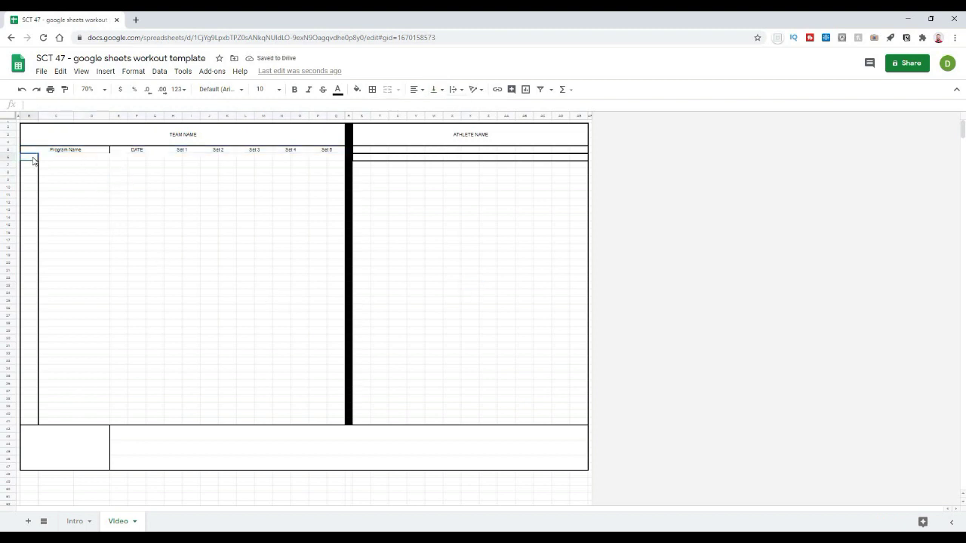
pyautogui.moveTo(49, 159); pyautogui.dragTo(344, 159)
pyautogui.click(372, 89)
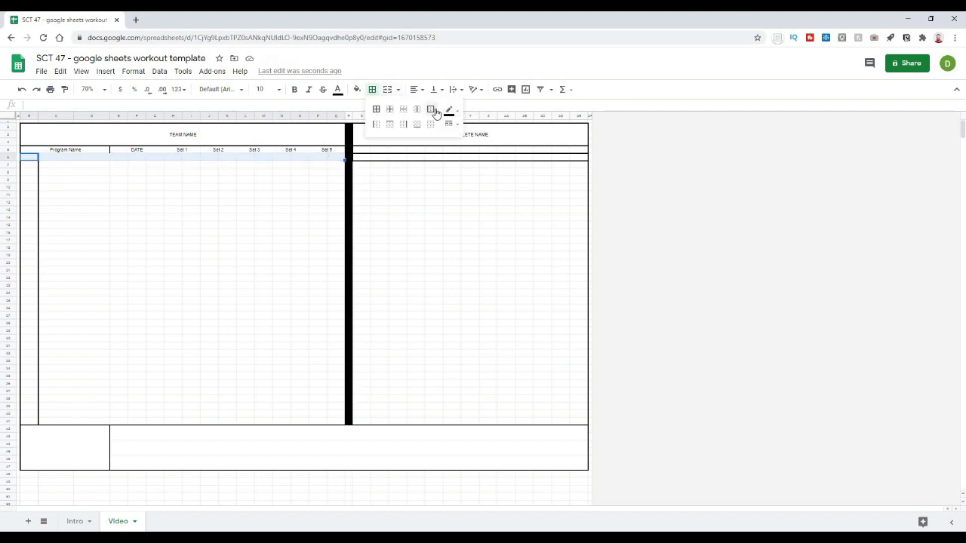
pyautogui.click(434, 110)
pyautogui.click(211, 188)
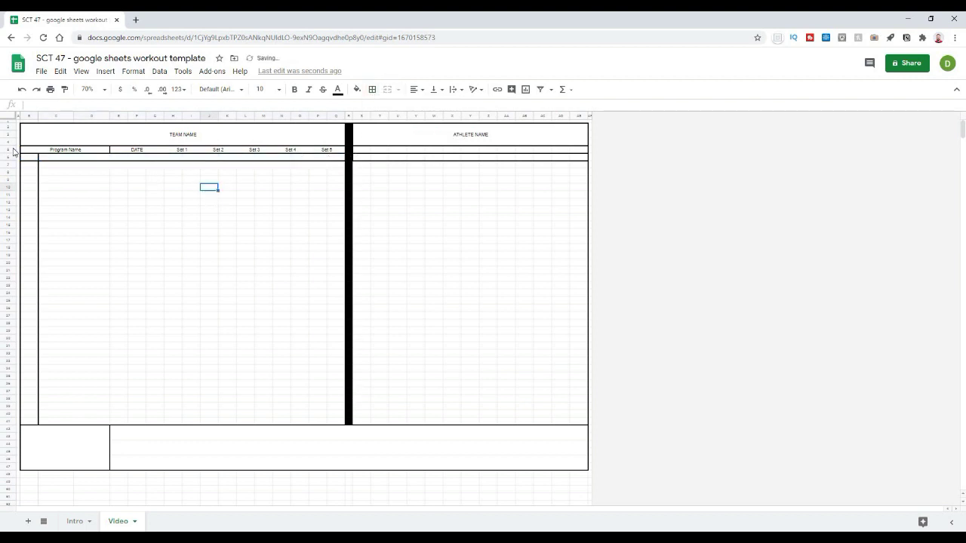
# Enter the column headers # in B6 and Exercise Name in C6
pyautogui.click(26, 157)
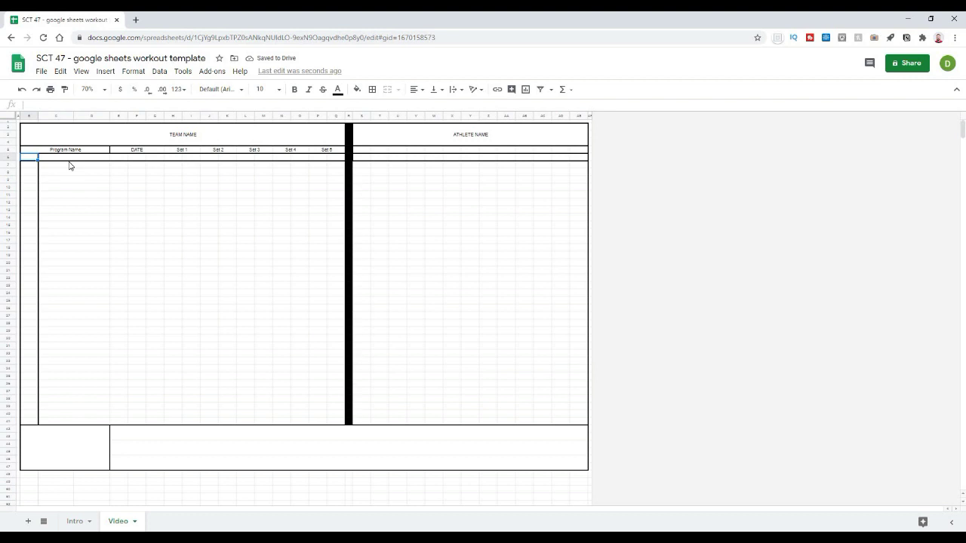
pyautogui.press('Tab')
pyautogui.write('Ex')
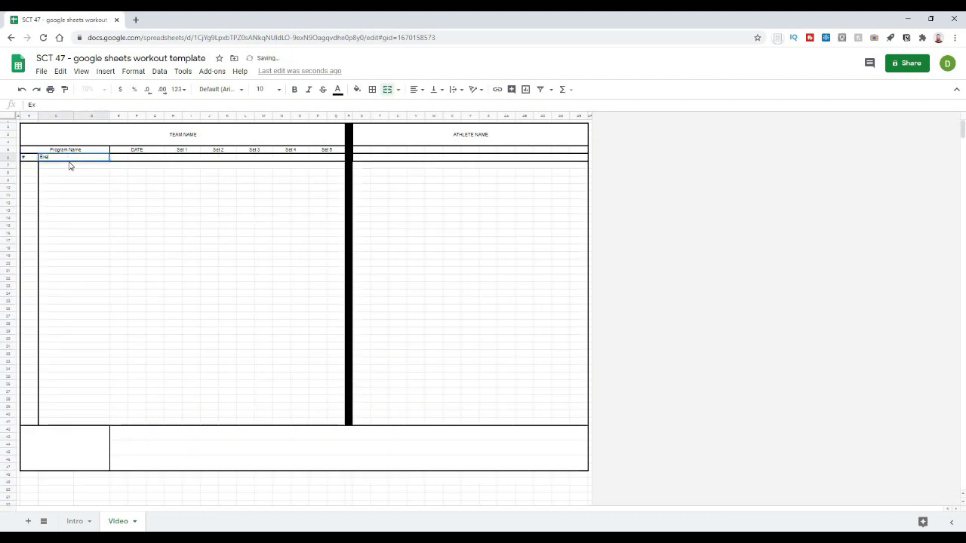
pyautogui.write('ercise Name')
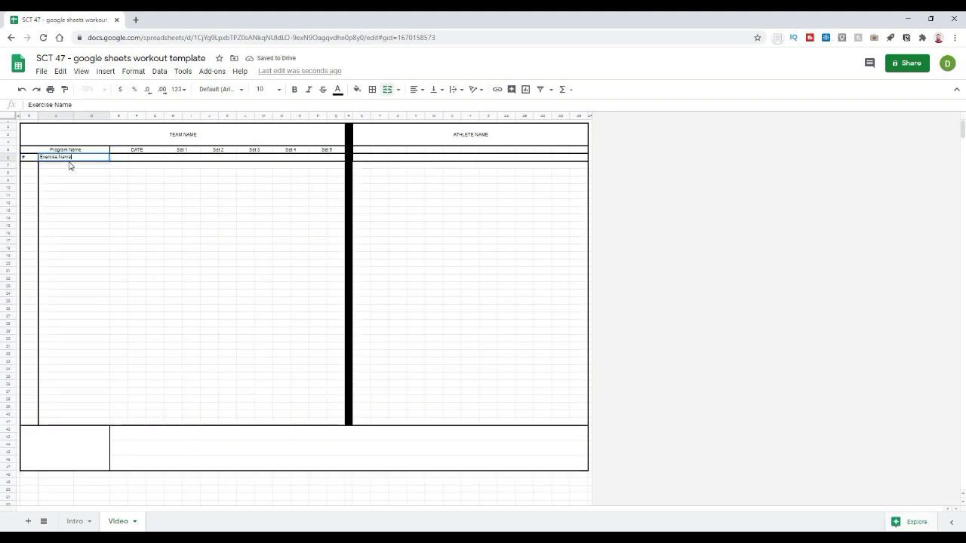
pyautogui.press('Tab')
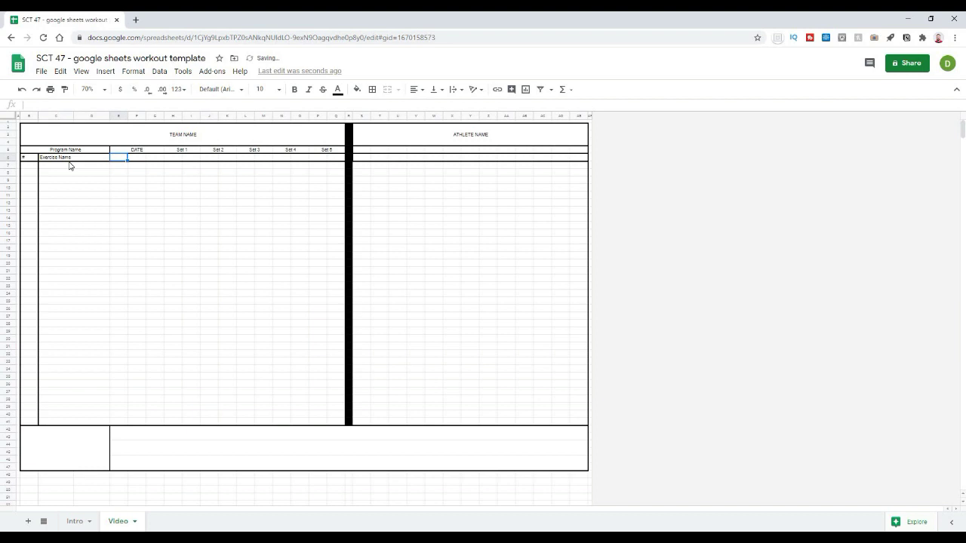
# Enter the headers Tempo, Rest and Sets in E6, F6 and G6
pyautogui.write('Tempo')
pyautogui.press('Tab')
pyautogui.write('Rest')
pyautogui.press('Tab')
pyautogui.write('Se')
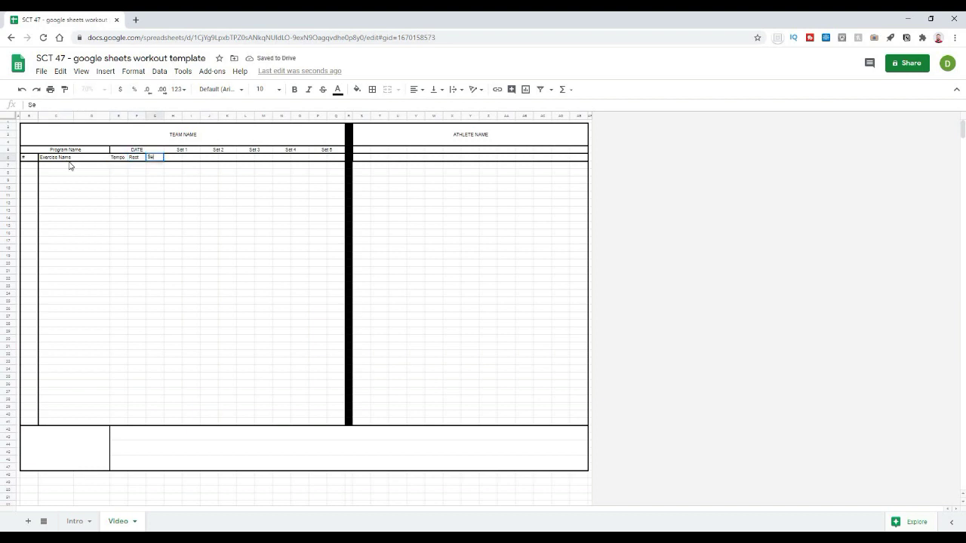
pyautogui.write('ts')
pyautogui.press('Tab')
# Enter the headers Rep and Wt in row 6 beneath both Set 1 and Set 2
pyautogui.write('Rep')
pyautogui.press('Tab')
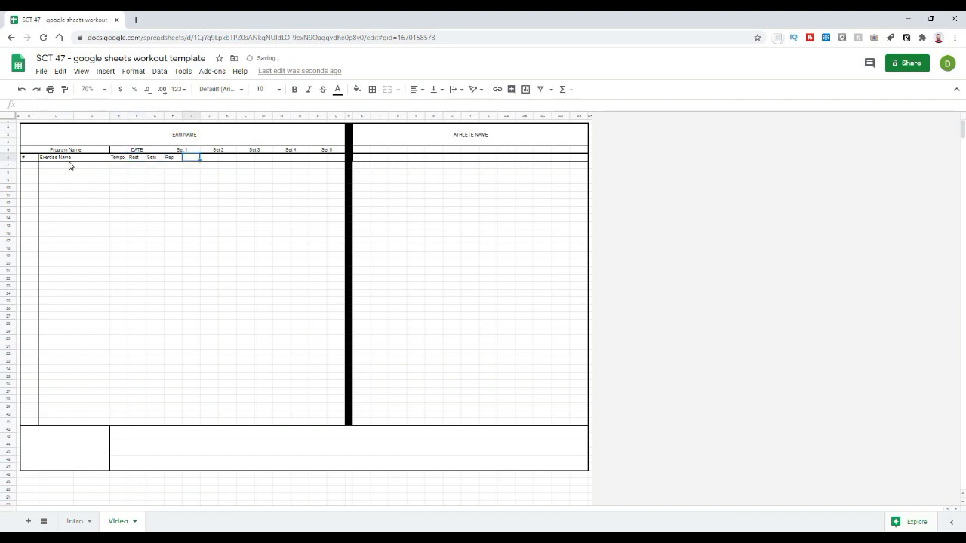
pyautogui.write('Wt')
pyautogui.press('Tab')
pyautogui.write('Rep')
pyautogui.press('Tab')
pyautogui.write('W')
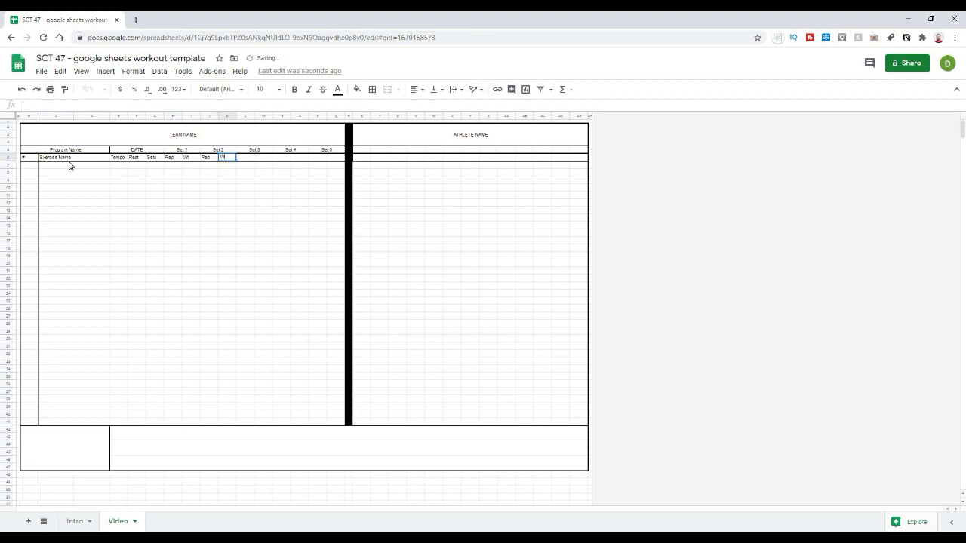
pyautogui.write('e')
pyautogui.press('BackSpace')
pyautogui.write('t')
pyautogui.press('Tab')
# Enter the headers Rep and Wt in row 6 beneath Set 3, Set 4 and Set 5
pyautogui.write('Rep')
pyautogui.press('Tab')
pyautogui.write('Wt')
pyautogui.press('Tab')
pyautogui.write('Rep')
pyautogui.press('Tab')
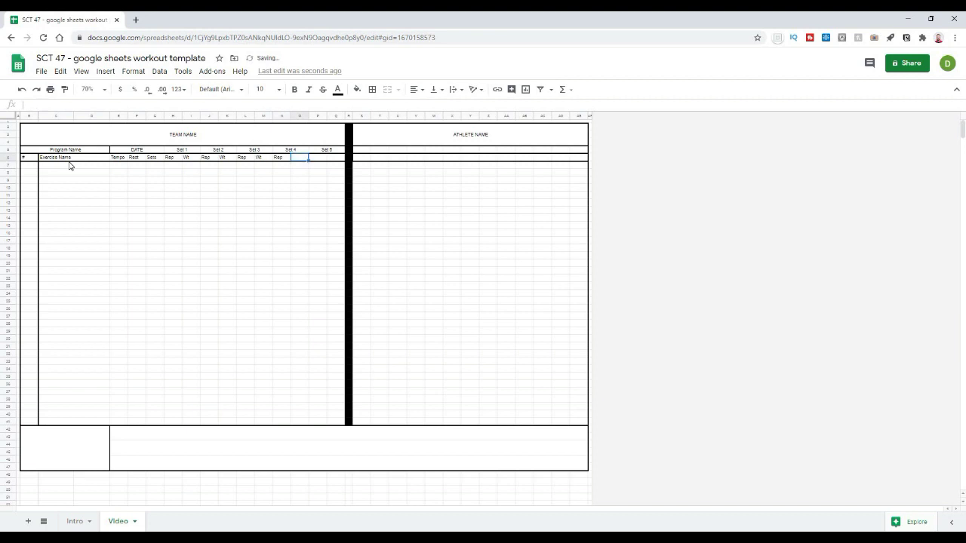
pyautogui.write('Wt')
pyautogui.press('Tab')
pyautogui.press('Tab')
pyautogui.write('Wt')
pyautogui.press('Return')
# Center the row 6 column headers from # to the last Wt horizontally and vertically
pyautogui.moveTo(30, 158); pyautogui.dragTo(337, 150)
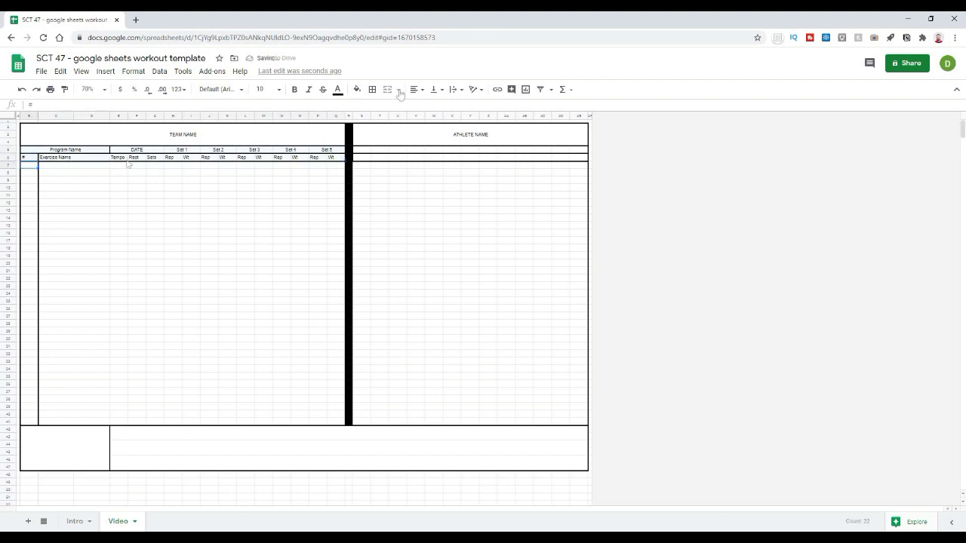
pyautogui.click(329, 282)
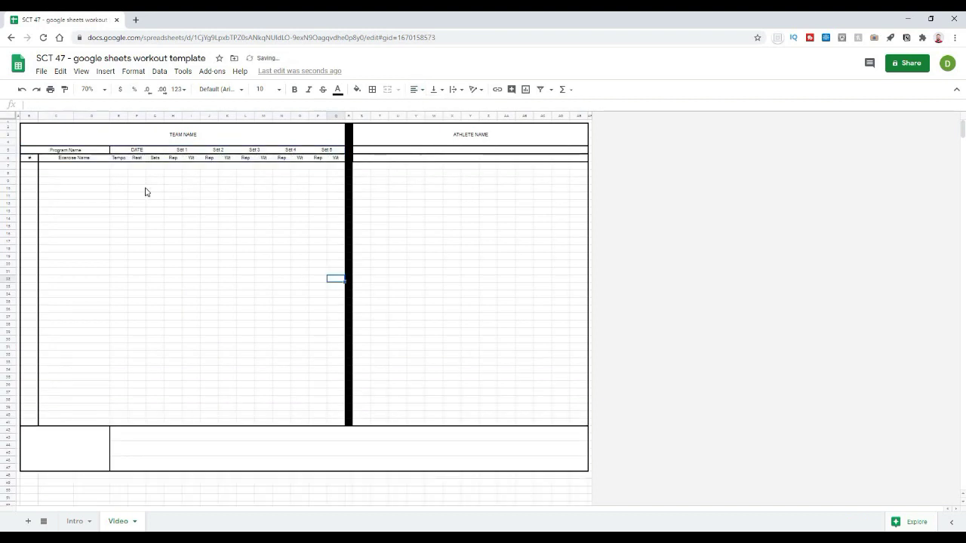
pyautogui.click(140, 189)
# Apply an outer border around E5 to Q6, enclosing the DATE and set headers
pyautogui.moveTo(117, 151); pyautogui.dragTo(337, 160)
pyautogui.click(372, 89)
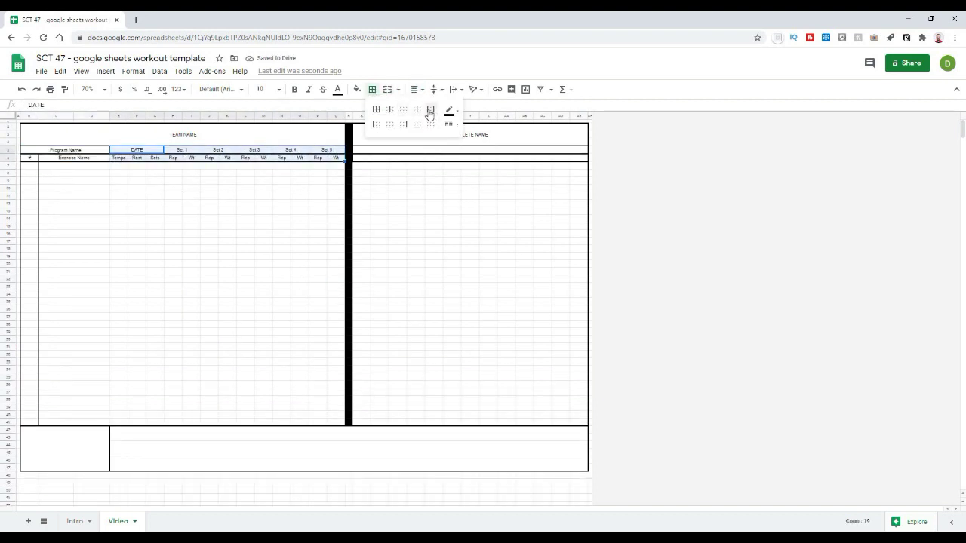
pyautogui.click(430, 113)
pyautogui.click(175, 219)
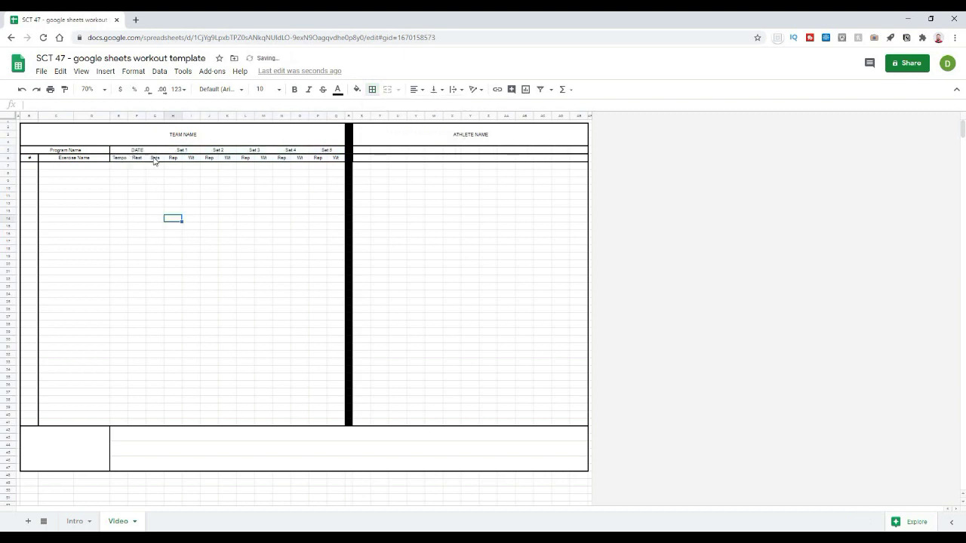
# Apply separate outer borders around each set label and its Rep and Wt headers, from Set 1 to Set 5
pyautogui.moveTo(173, 151); pyautogui.dragTo(191, 158)
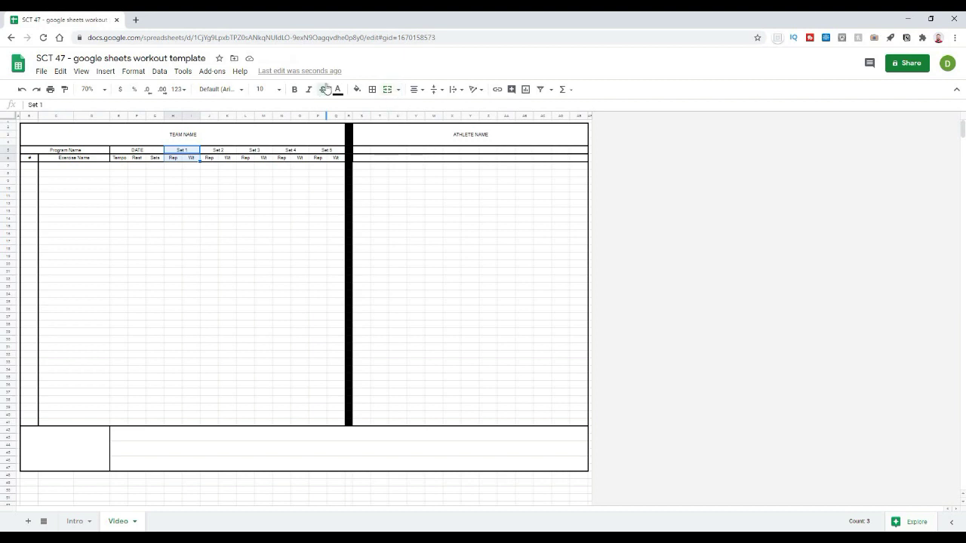
pyautogui.hotkey('ctrl', 'z')
pyautogui.click(372, 89)
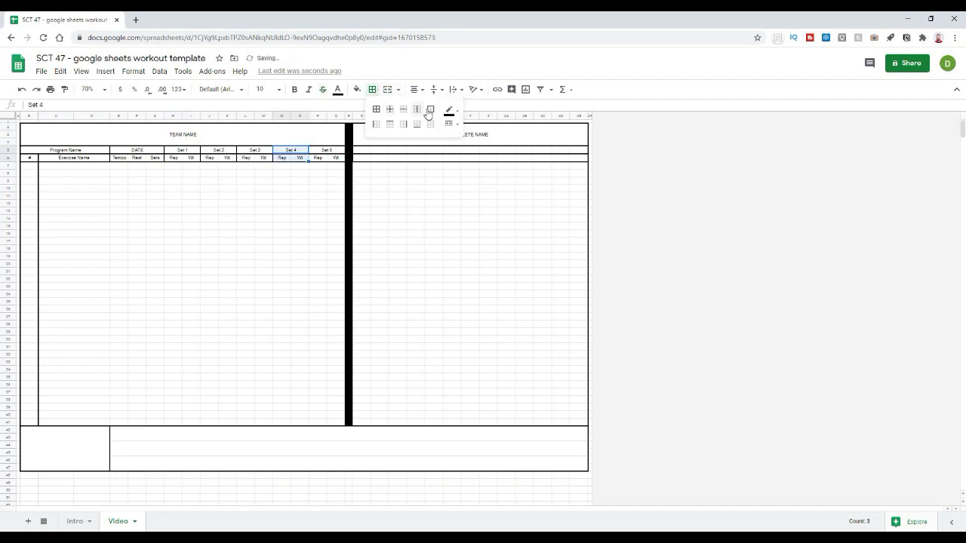
pyautogui.click(246, 226)
pyautogui.hotkey('ctrl', 'z')
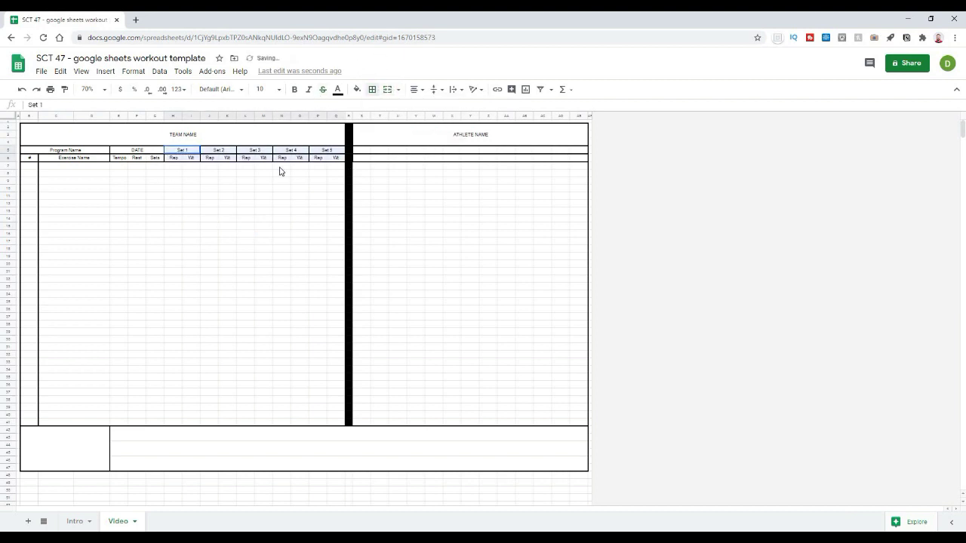
pyautogui.click(209, 187)
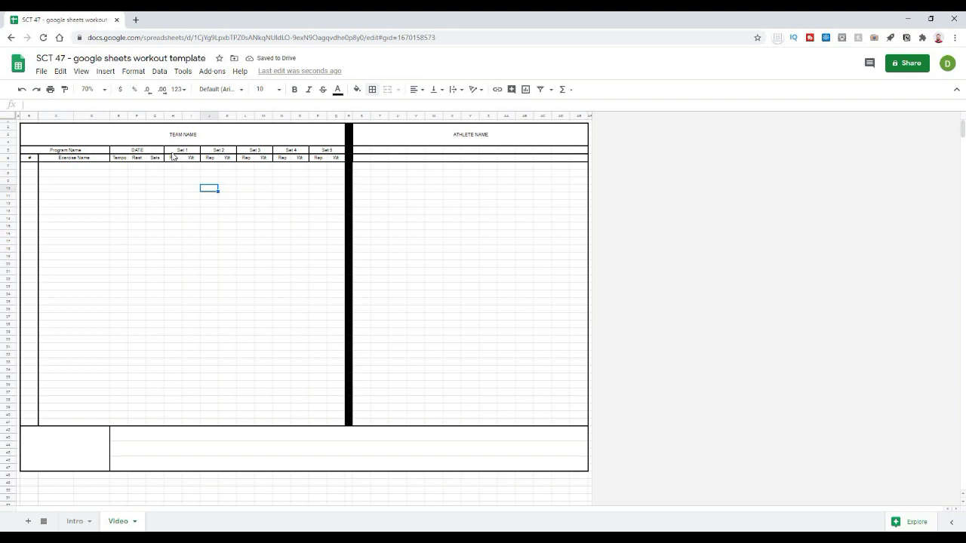
# Copy the DATE and set header block from E5 to Q6 into the athlete section starting at S5
pyautogui.hotkey('ctrl', 'z')
pyautogui.hotkey('ctrl', 'c')
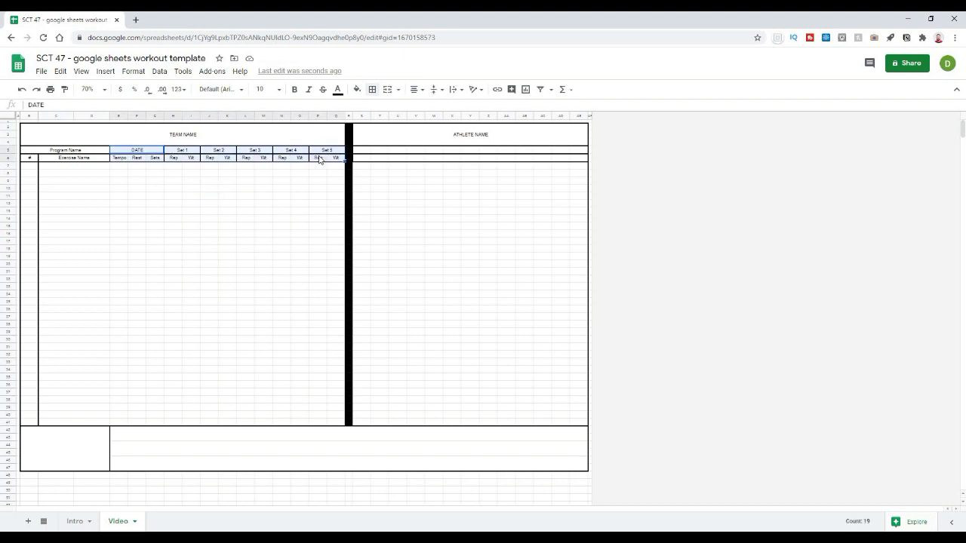
pyautogui.click(362, 152)
pyautogui.hotkey('ctrl', 'v')
pyautogui.click(436, 244)
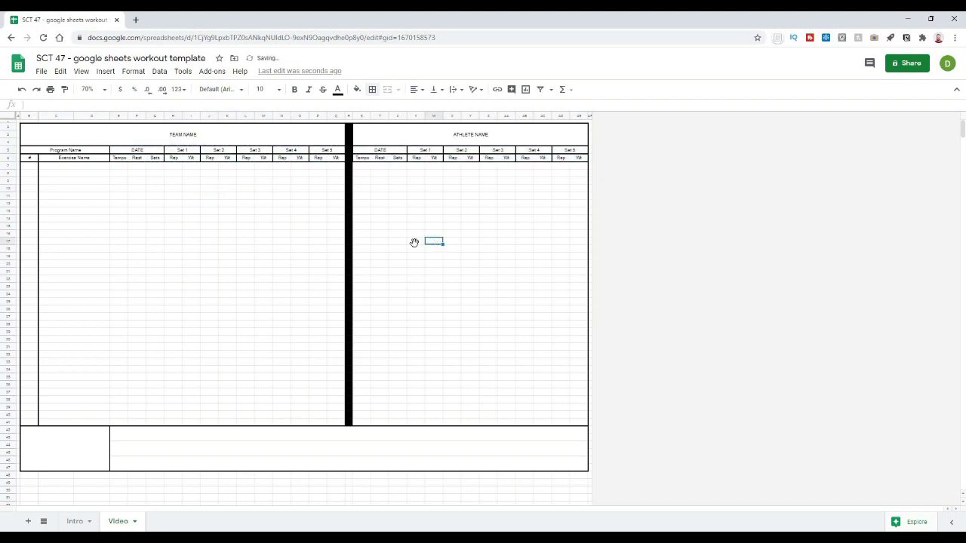
pyautogui.click(204, 257)
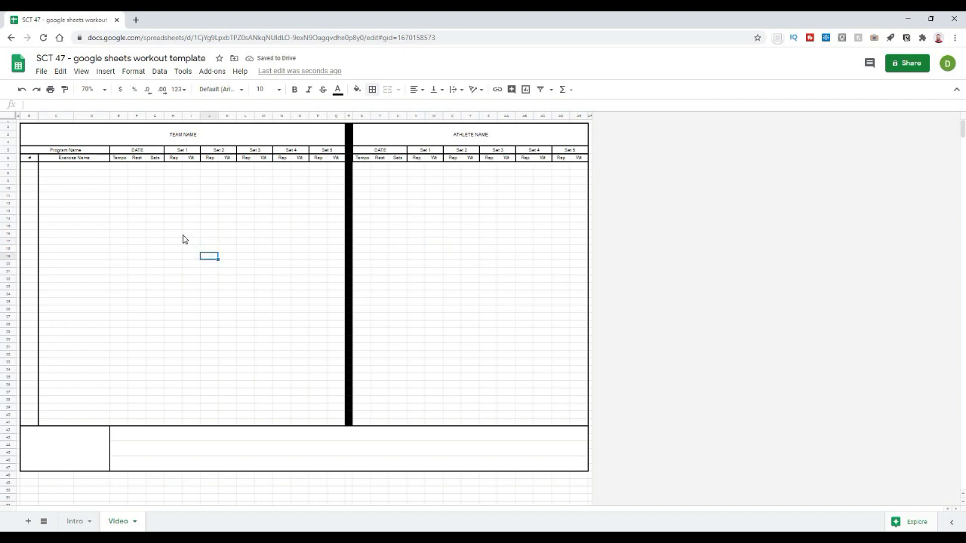
pyautogui.click(189, 234)
pyautogui.click(190, 250)
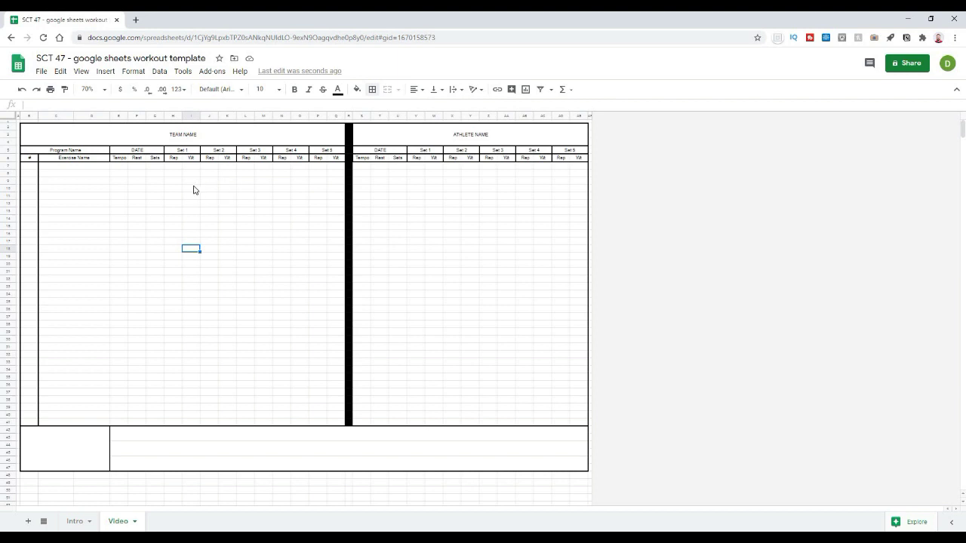
pyautogui.click(173, 203)
pyautogui.click(78, 160)
pyautogui.hotkey('ctrl', 'z')
pyautogui.click(60, 159)
pyautogui.click(42, 179)
# Copy the header row B6 to Q6 and paste it into row 18 starting at B18
pyautogui.moveTo(30, 158); pyautogui.dragTo(341, 161)
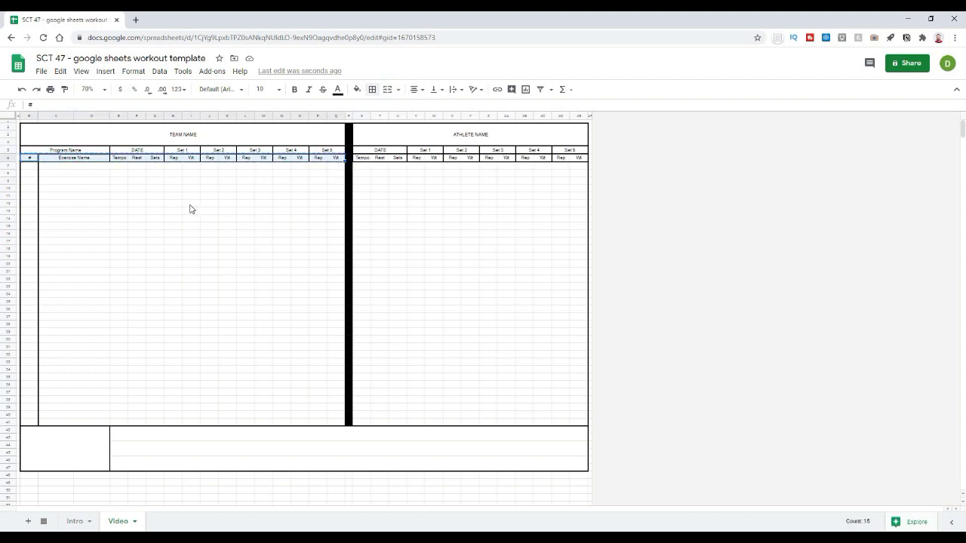
pyautogui.hotkey('ctrl', 'c')
pyautogui.press('Down')
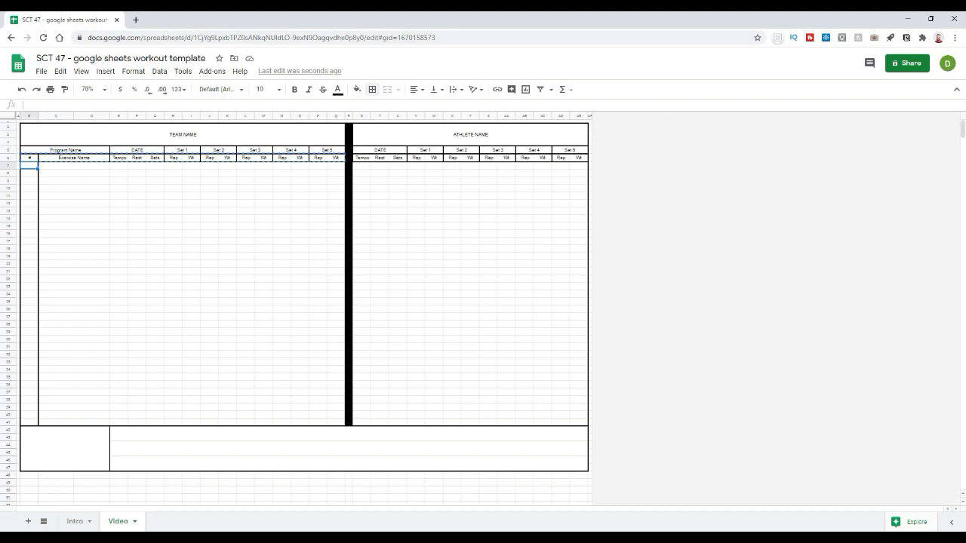
pyautogui.press('Right')
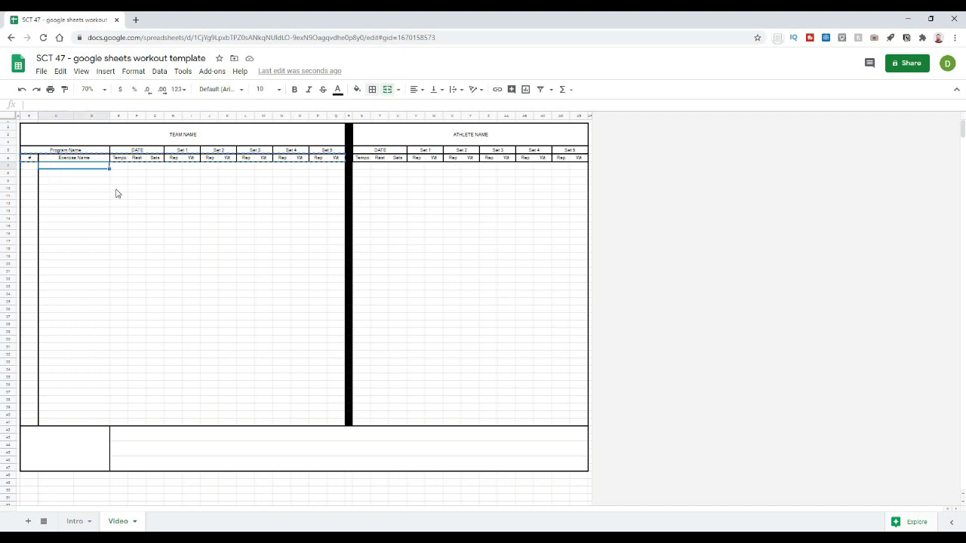
pyautogui.press('Down')
pyautogui.press('Down')
pyautogui.press('Down')
pyautogui.press('Down')
pyautogui.press('Down')
pyautogui.press('Down')
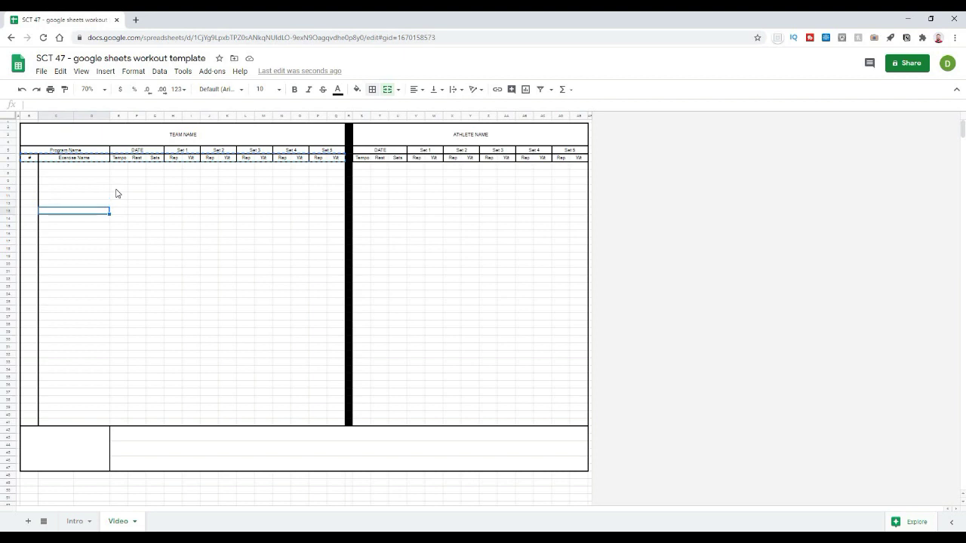
pyautogui.press('Down')
pyautogui.press('Down')
pyautogui.press('Down')
pyautogui.press('Down')
pyautogui.press('Down')
pyautogui.press('Left')
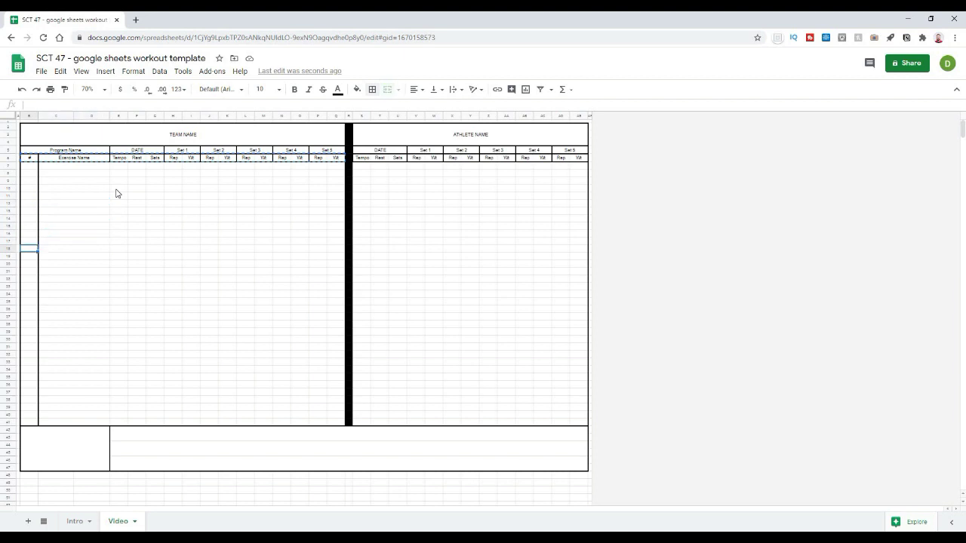
pyautogui.hotkey('ctrl', 'v')
# Paste the copied header row again into row 30 starting at B30
pyautogui.press('Right')
pyautogui.press('Down')
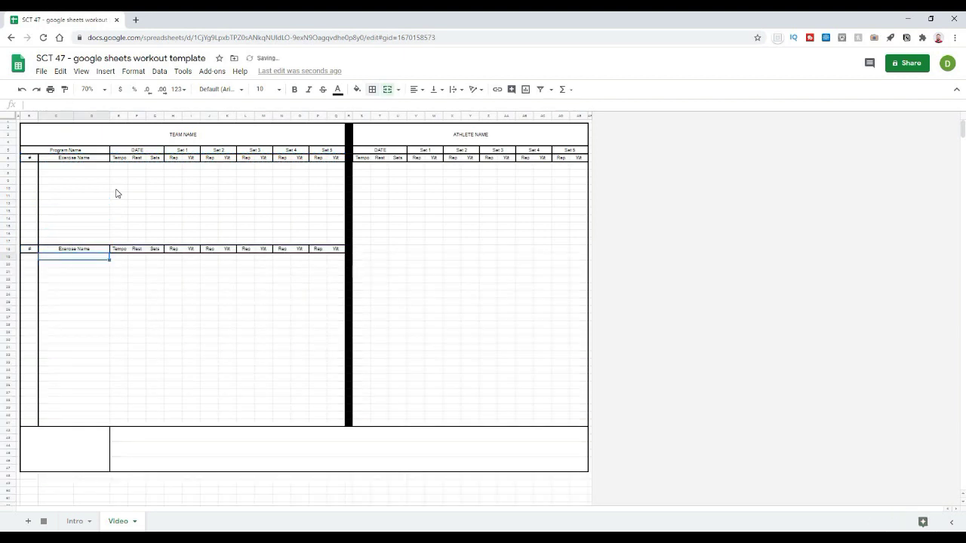
pyautogui.press('Down')
pyautogui.press('Down')
pyautogui.press('Down')
pyautogui.press('Down')
pyautogui.press('Down')
pyautogui.press('Down')
pyautogui.press('Down')
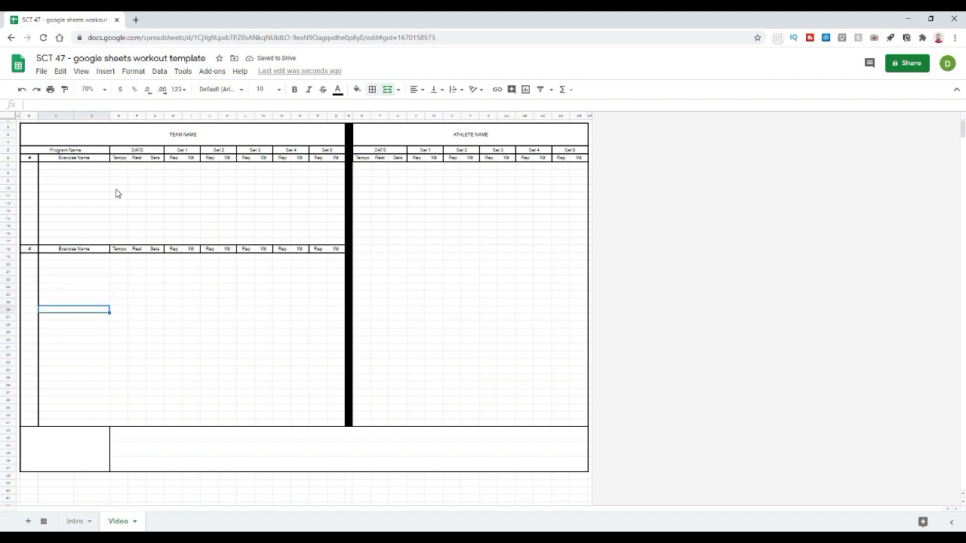
pyautogui.press('Down')
pyautogui.press('Down')
pyautogui.press('Down')
pyautogui.press('Down')
pyautogui.press('Left')
pyautogui.hotkey('ctrl', 'v')
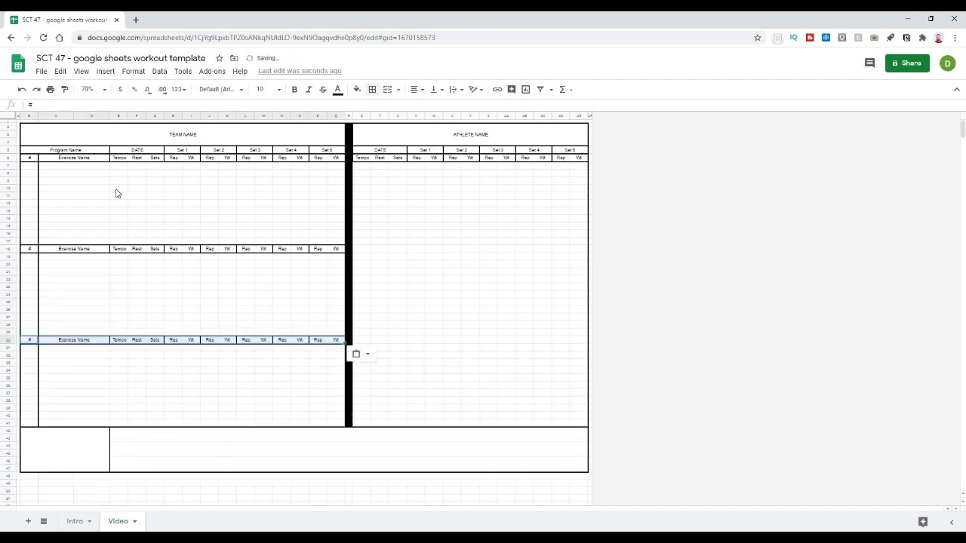
pyautogui.click(434, 325)
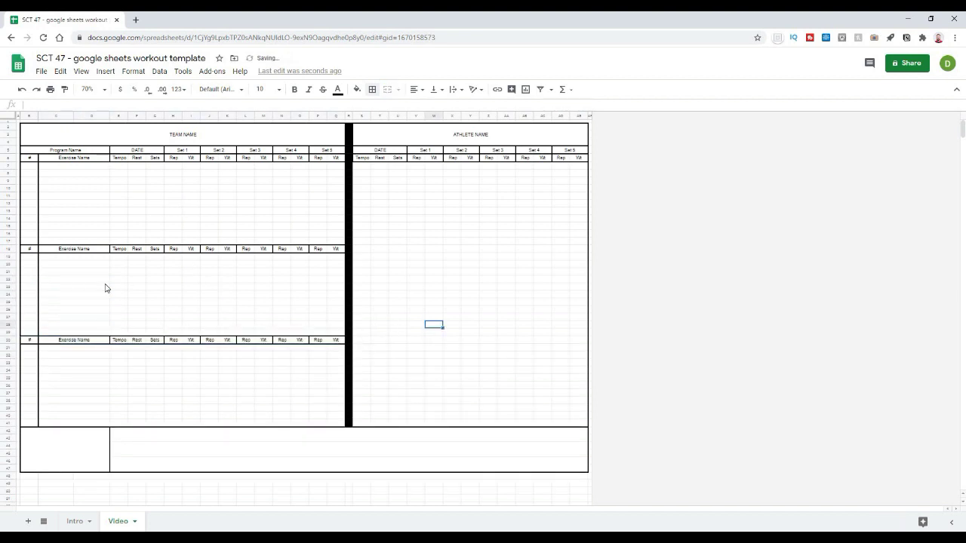
# Copy the row 18 headers from Tempo to the last Wt into the athlete section starting at S18
pyautogui.click(211, 286)
pyautogui.moveTo(117, 250); pyautogui.dragTo(334, 252)
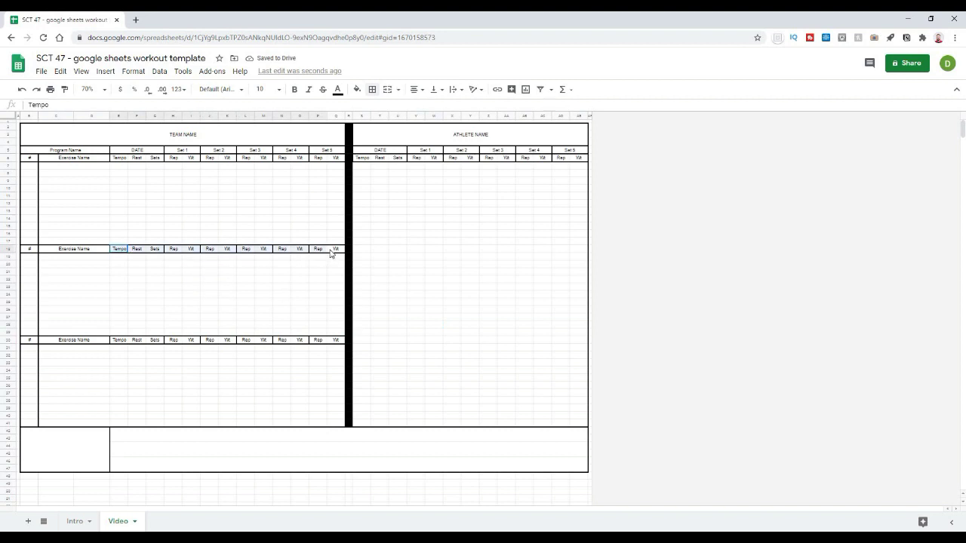
pyautogui.hotkey('ctrl', 'c')
pyautogui.click(362, 249)
pyautogui.hotkey('ctrl', 'v')
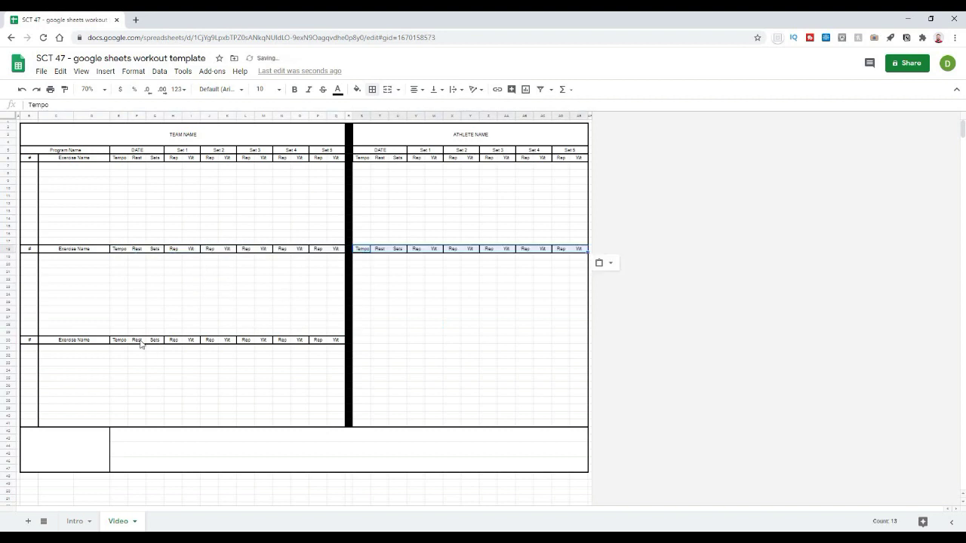
# Copy the row 30 headers from Tempo to the last Wt into the athlete section starting at S30
pyautogui.moveTo(119, 340); pyautogui.dragTo(334, 345)
pyautogui.hotkey('ctrl', 'c')
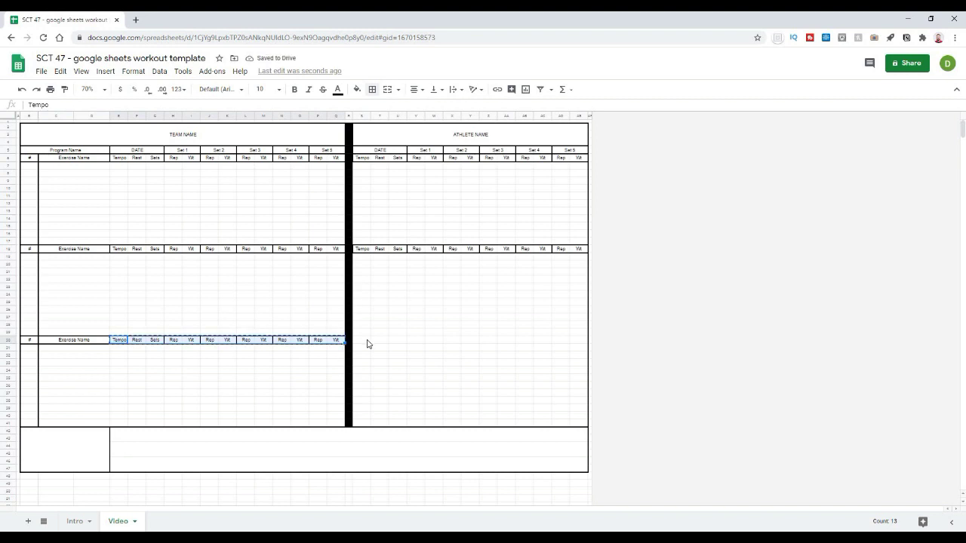
pyautogui.click(362, 341)
pyautogui.hotkey('ctrl', 'v')
pyautogui.click(246, 353)
pyautogui.click(180, 377)
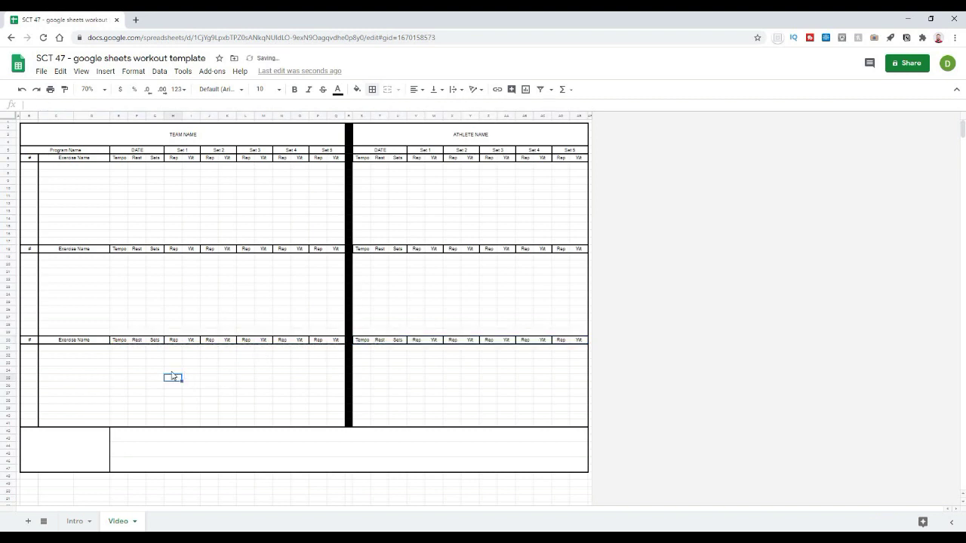
# Apply a border around the Exercise Name column through all three sections, down to row 41
pyautogui.moveTo(67, 161); pyautogui.dragTo(56, 426)
pyautogui.click(372, 89)
pyautogui.click(411, 134)
pyautogui.click(189, 286)
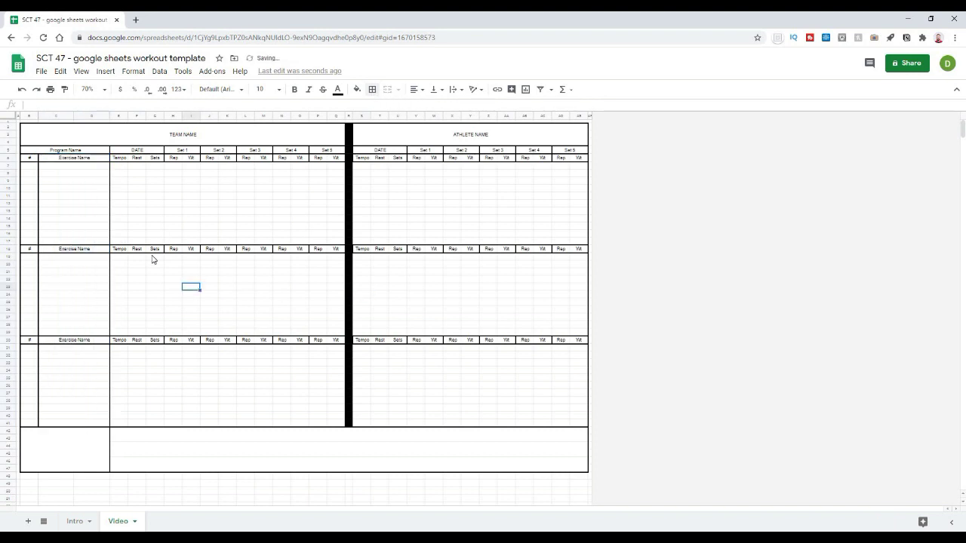
pyautogui.click(153, 259)
# Replace the three Exercise Name headers with DAY 1 in row 6, Day 2 in row 18 and Day 3 in row 30
pyautogui.click(77, 160)
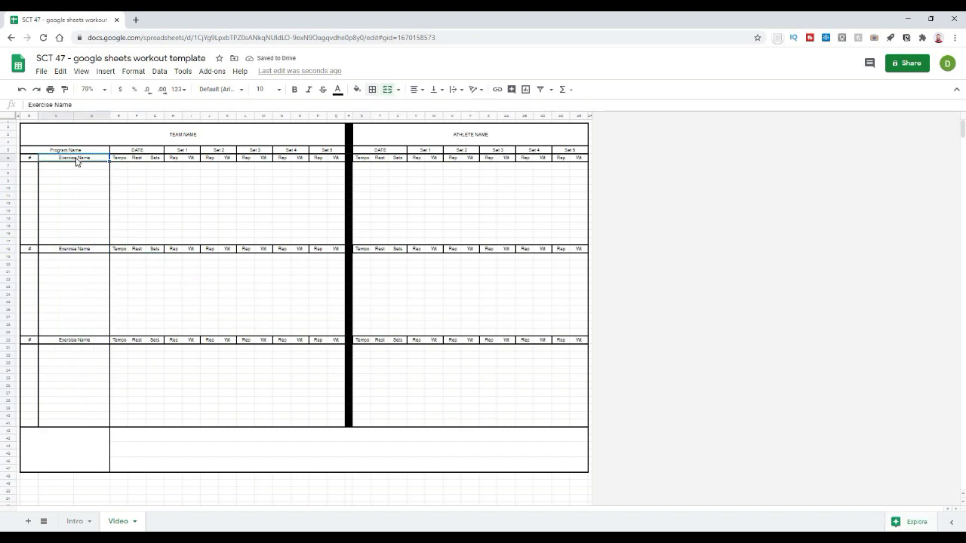
pyautogui.write('DAY 1')
pyautogui.press('Return')
pyautogui.click(59, 251)
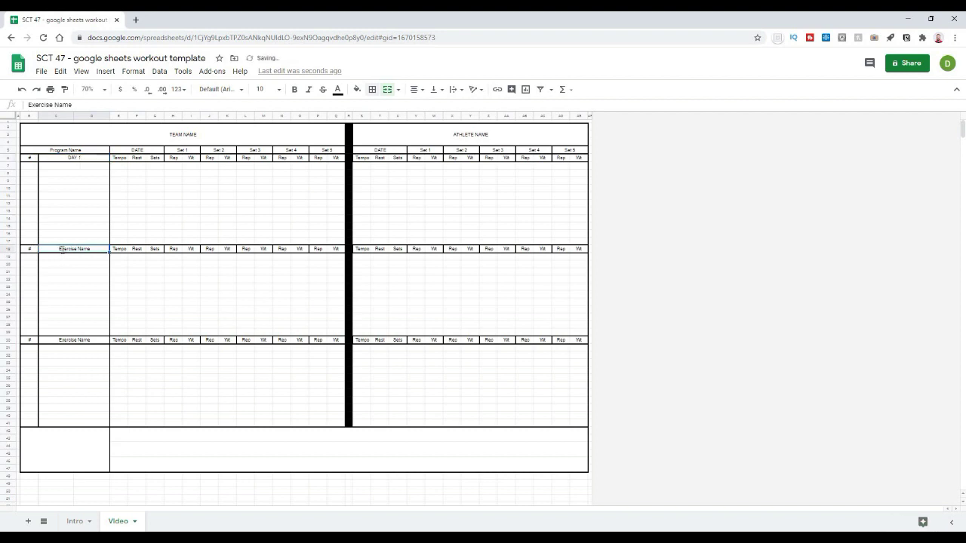
pyautogui.write('Day 2')
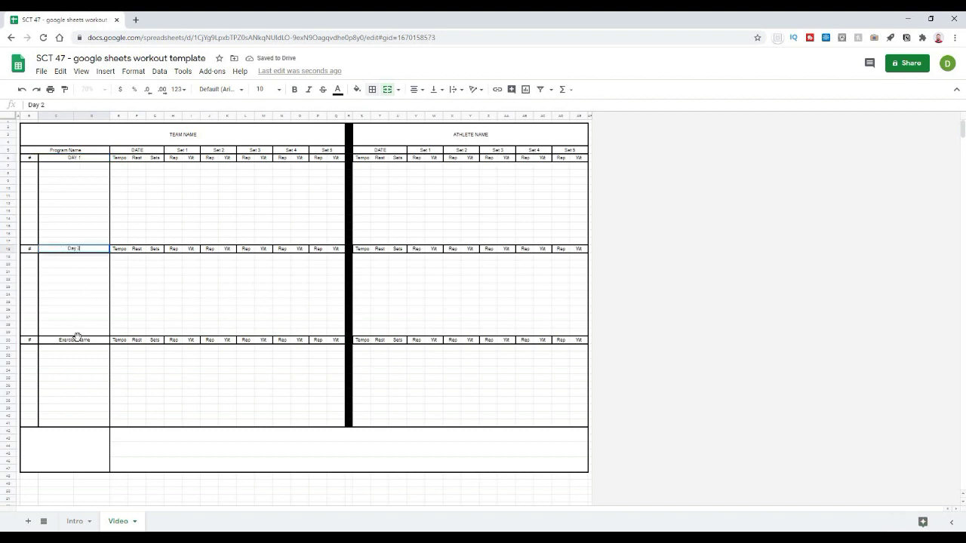
pyautogui.click(79, 339)
pyautogui.write('Day 3')
pyautogui.press('Return')
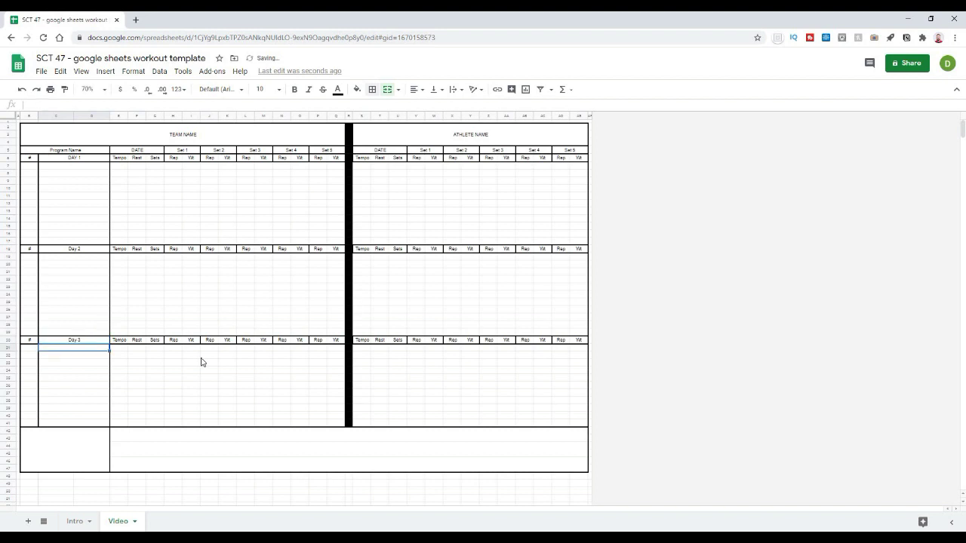
pyautogui.click(191, 272)
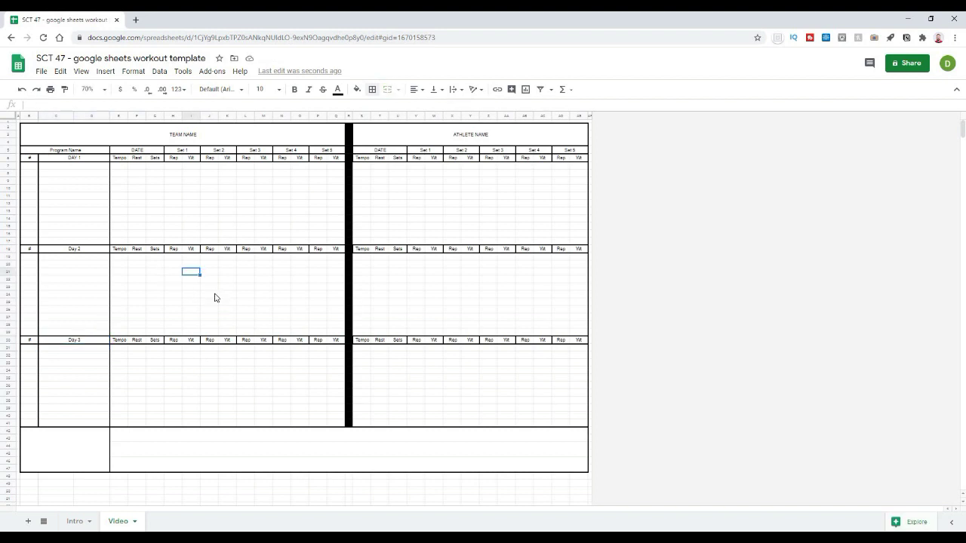
# Apply an outer border around the team section's DATE columns (E to G) from row 5 down to row 41
pyautogui.moveTo(135, 150); pyautogui.dragTo(143, 424)
pyautogui.click(372, 91)
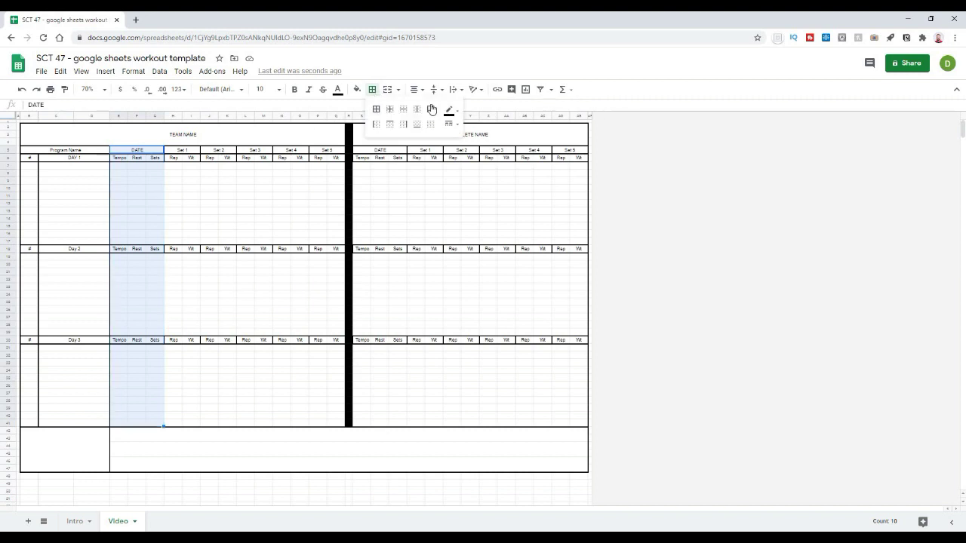
pyautogui.click(428, 106)
pyautogui.click(416, 270)
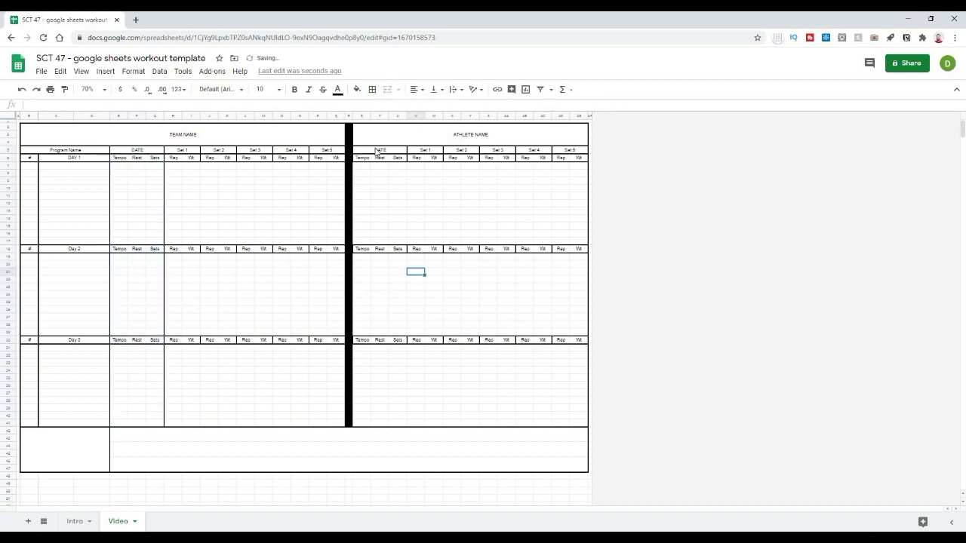
# Apply an outer border around the athlete section's DATE columns (S to U) from row 5 down to row 41
pyautogui.moveTo(379, 150); pyautogui.dragTo(381, 427)
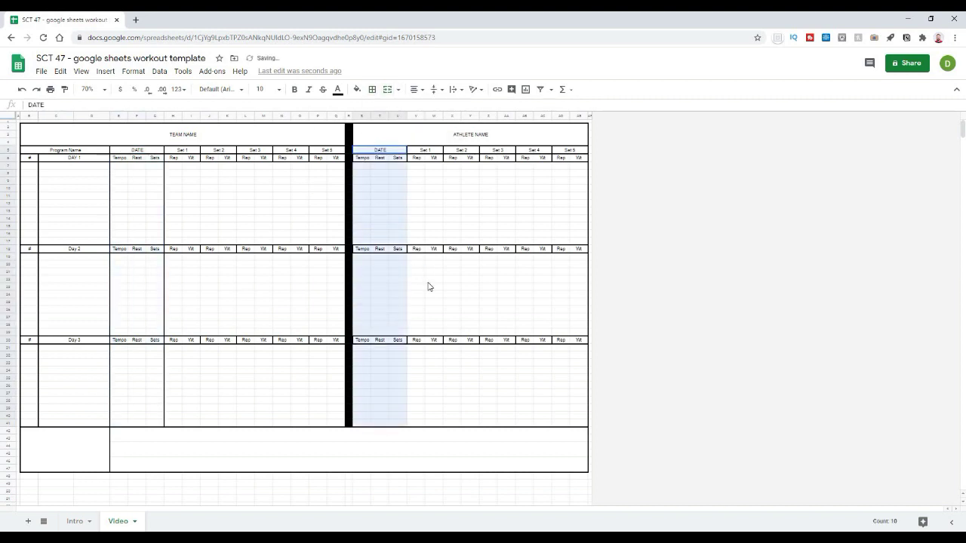
pyautogui.click(372, 89)
pyautogui.click(386, 134)
pyautogui.click(488, 264)
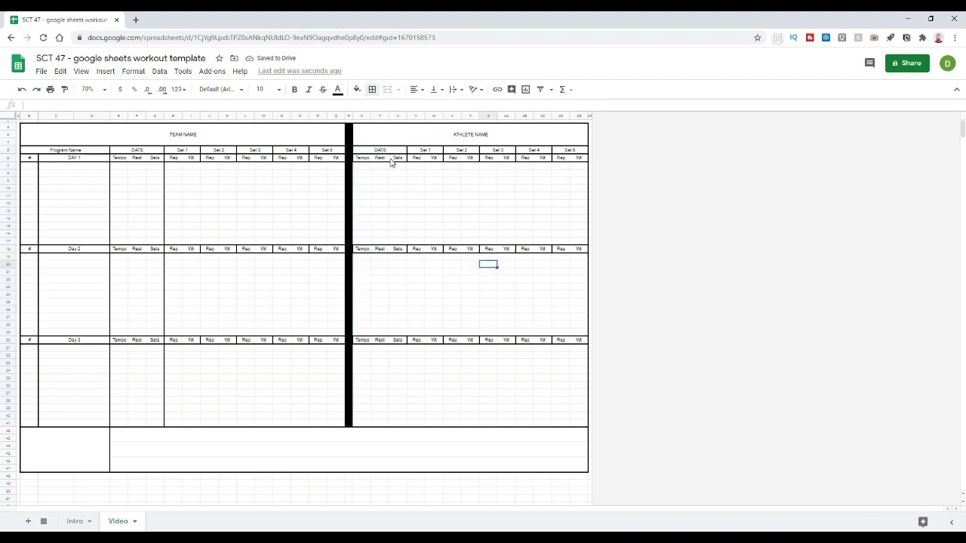
pyautogui.moveTo(380, 150); pyautogui.dragTo(381, 426)
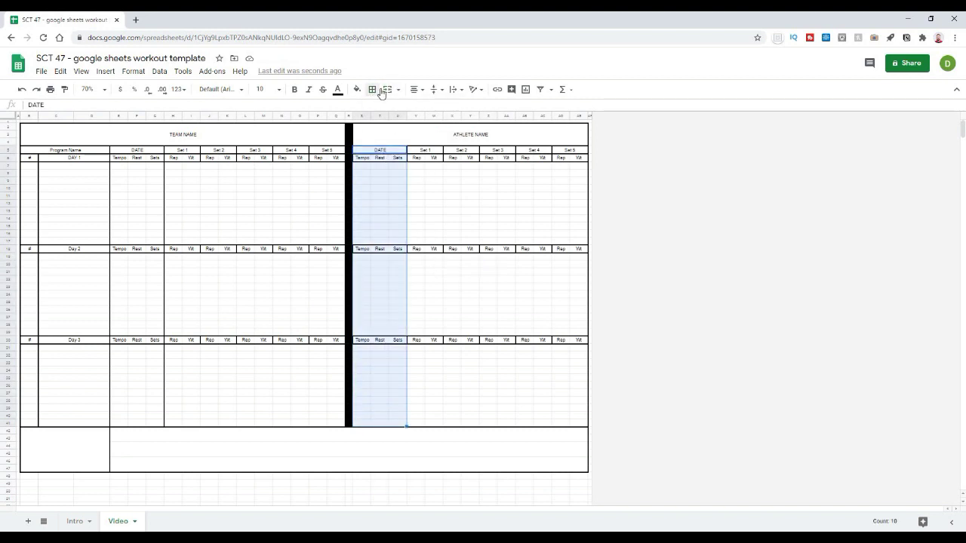
pyautogui.click(381, 89)
pyautogui.click(433, 112)
pyautogui.click(464, 317)
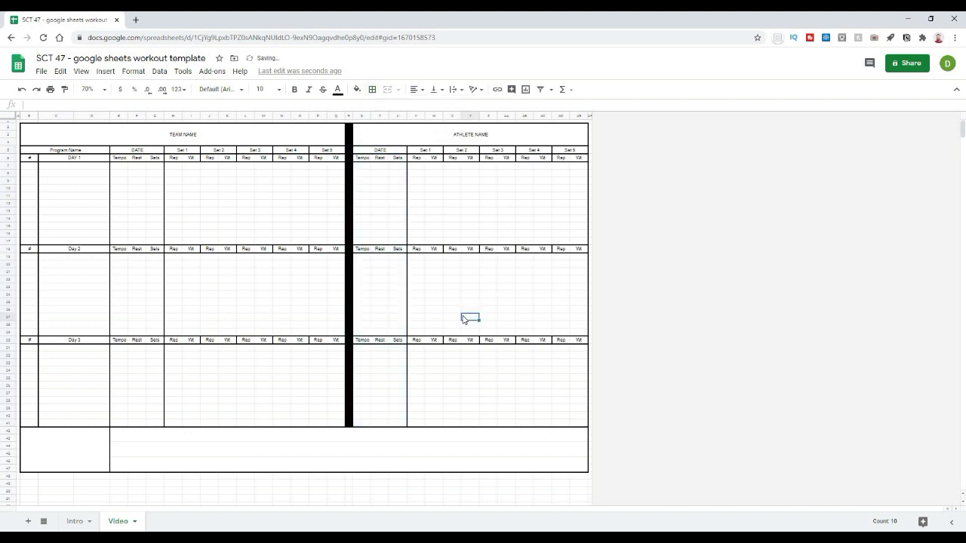
# Add dashed inner borders to the team section's Day 1 Rep and Wt cells, H7:Q17, for all five sets
pyautogui.moveTo(194, 156); pyautogui.dragTo(198, 426)
pyautogui.click(227, 400)
pyautogui.moveTo(180, 168); pyautogui.dragTo(342, 243)
pyautogui.click(373, 90)
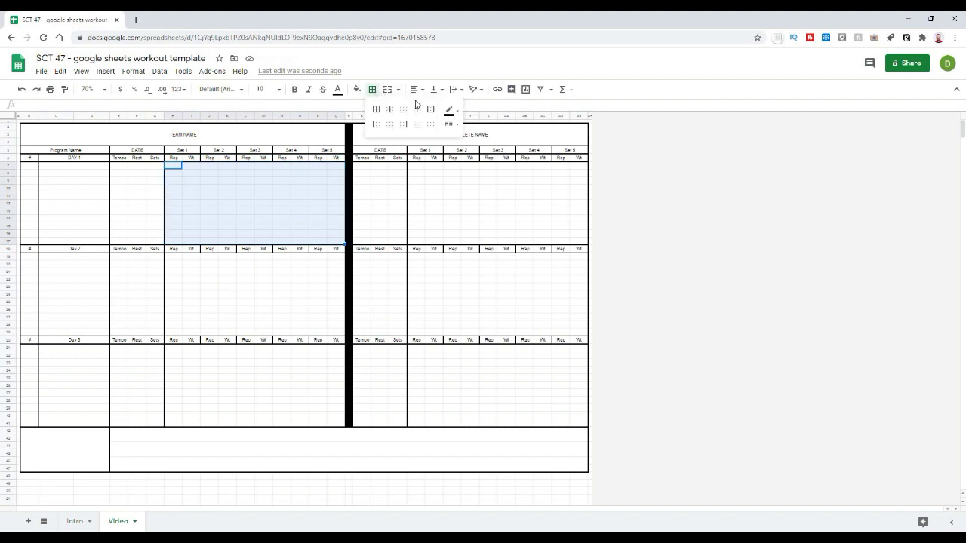
pyautogui.click(449, 123)
pyautogui.click(478, 187)
pyautogui.click(455, 128)
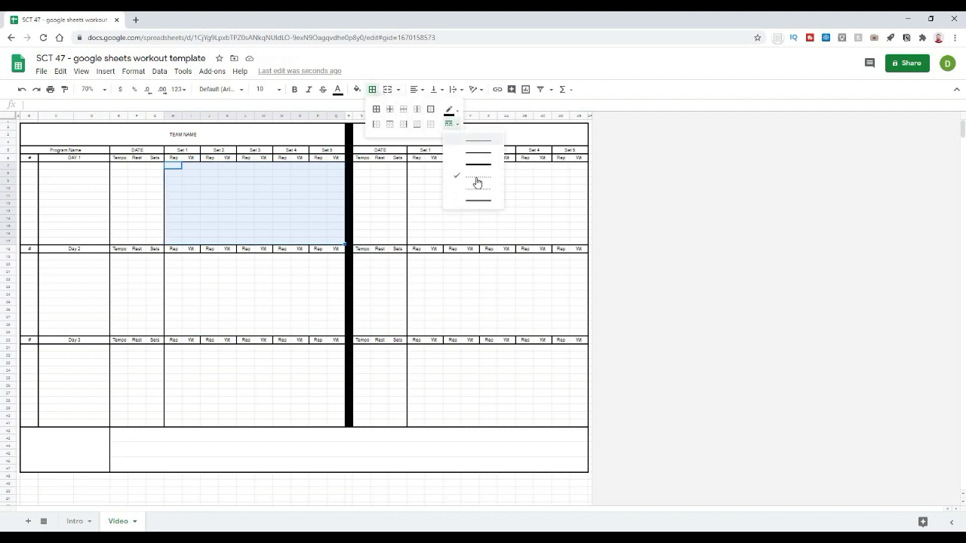
pyautogui.click(477, 183)
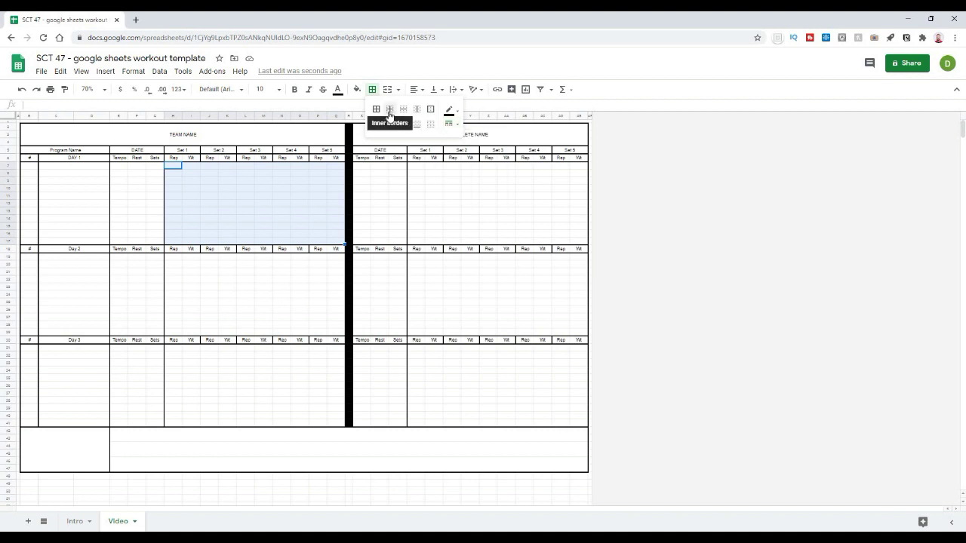
pyautogui.click(390, 115)
pyautogui.click(317, 183)
# Copy the dashed Day 1 Rep and Wt grid into the team section's Day 2 and Day 3 blocks at H19 and H31
pyautogui.moveTo(174, 167); pyautogui.dragTo(335, 243)
pyautogui.hotkey('ctrl', 'c')
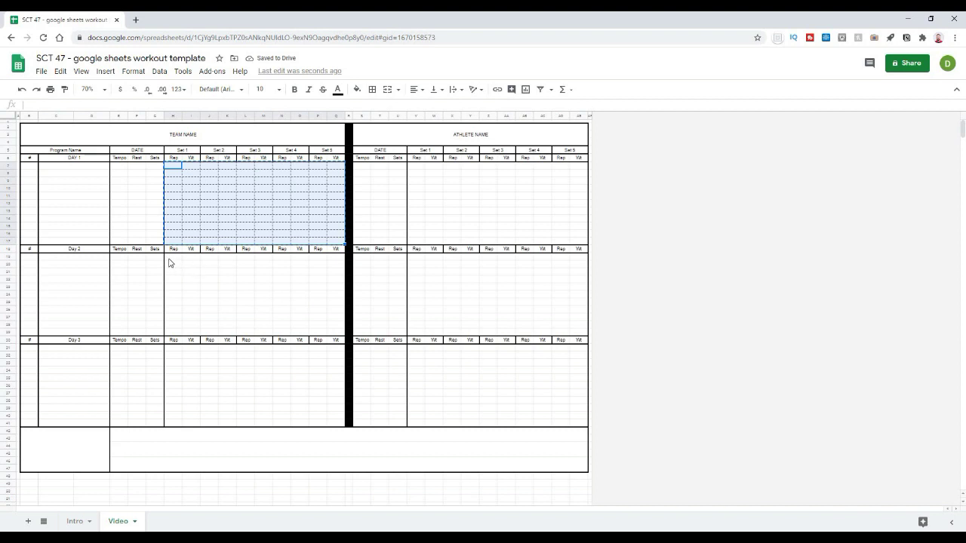
pyautogui.click(172, 257)
pyautogui.hotkey('ctrl', 'v')
pyautogui.click(173, 349)
pyautogui.hotkey('ctrl', 'v')
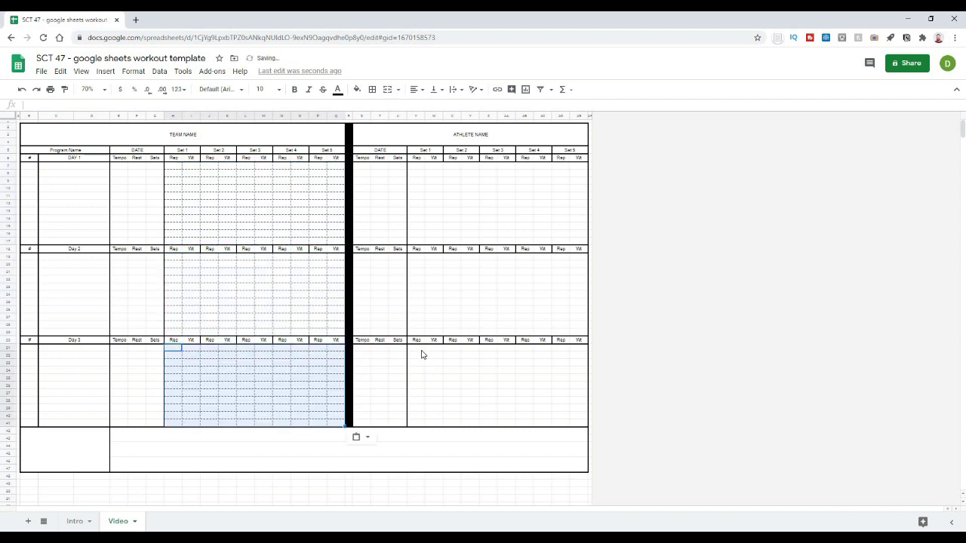
# Paste the dashed Rep and Wt grid into the athlete section's three day blocks at V31, V19 and V7
pyautogui.click(419, 350)
pyautogui.hotkey('ctrl', 'v')
pyautogui.click(417, 257)
pyautogui.hotkey('ctrl', 'v')
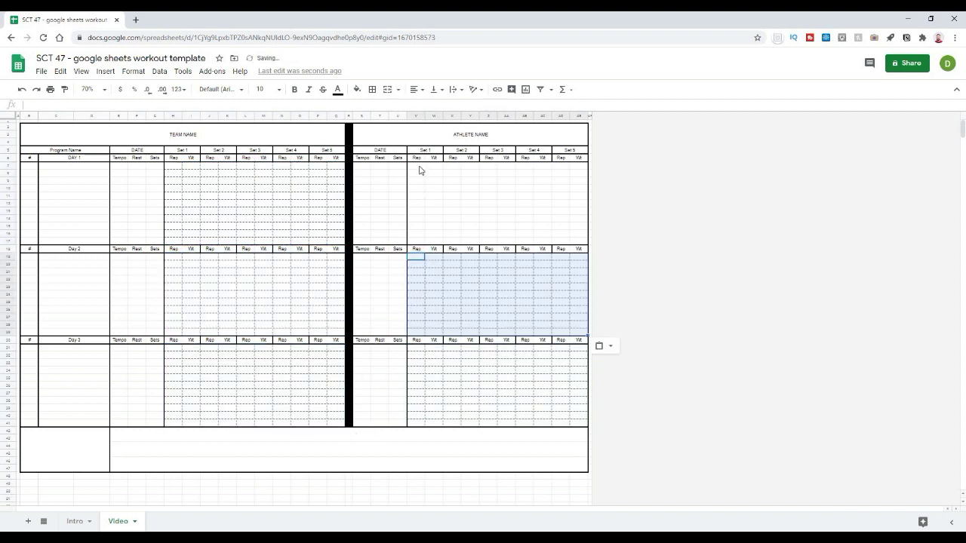
pyautogui.click(417, 167)
pyautogui.hotkey('ctrl', 'v')
# Add dashed inner borders to the team section's Day 1 Tempo, Rest and Sets cells, E7:G17
pyautogui.moveTo(119, 166); pyautogui.dragTo(155, 240)
pyautogui.click(375, 90)
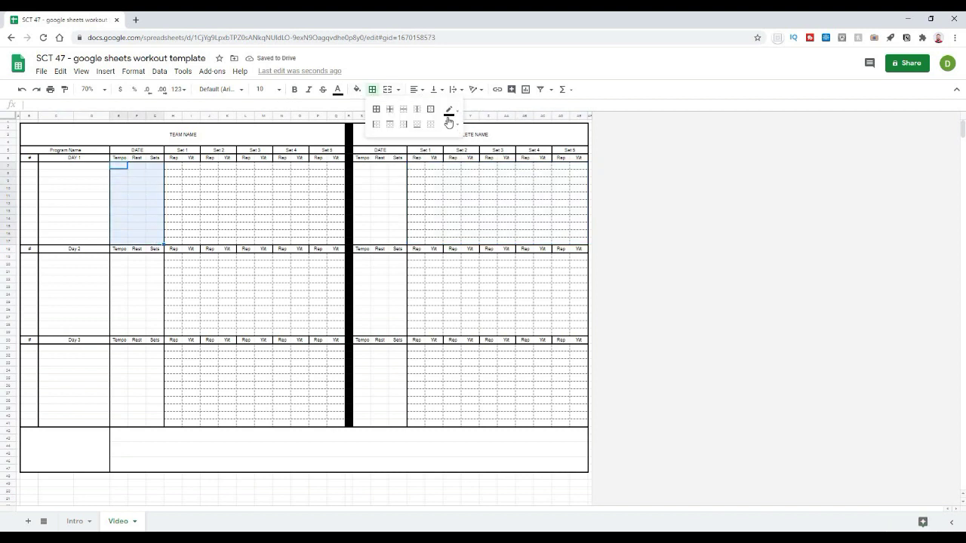
pyautogui.click(389, 110)
# Copy the dashed Tempo, Rest and Sets grid into the team section's Day 2 and Day 3 blocks at E19 and E31
pyautogui.moveTo(119, 166); pyautogui.dragTo(155, 245)
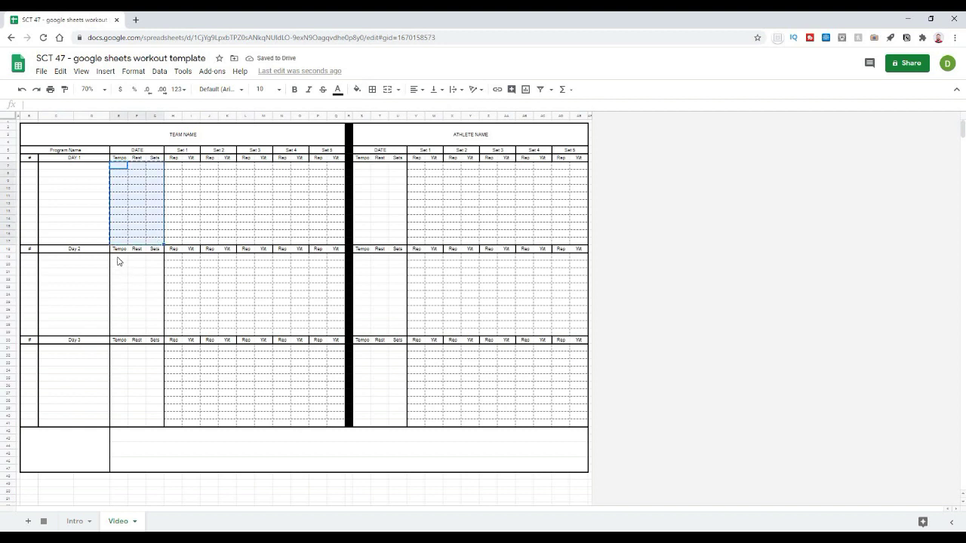
pyautogui.click(119, 257)
pyautogui.hotkey('ctrl', 'v')
pyautogui.click(117, 349)
pyautogui.hotkey('ctrl', 'v')
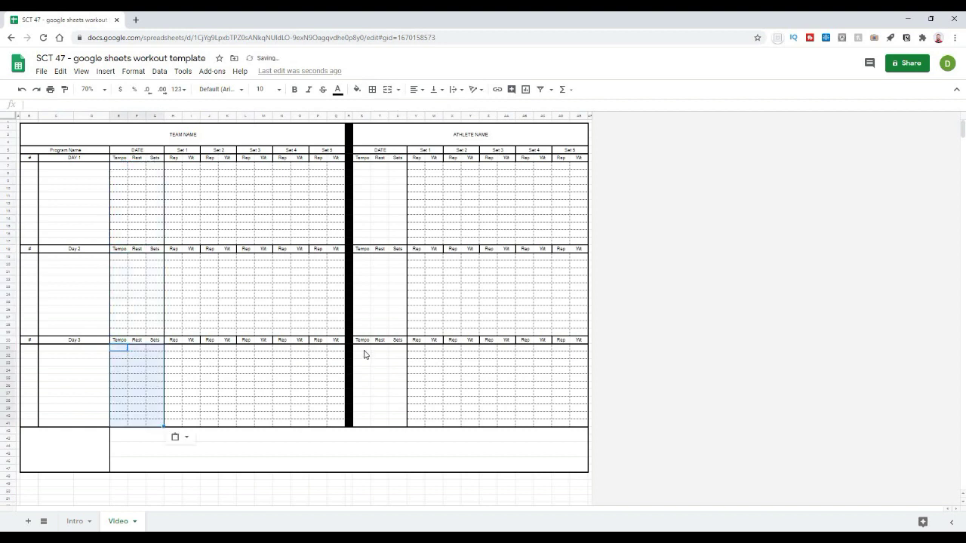
# Paste the dashed Tempo, Rest and Sets grid into the athlete section's three day blocks at S31, S19 and S7
pyautogui.click(364, 349)
pyautogui.hotkey('ctrl', 'v')
pyautogui.click(363, 257)
pyautogui.hotkey('ctrl', 'v')
pyautogui.click(363, 167)
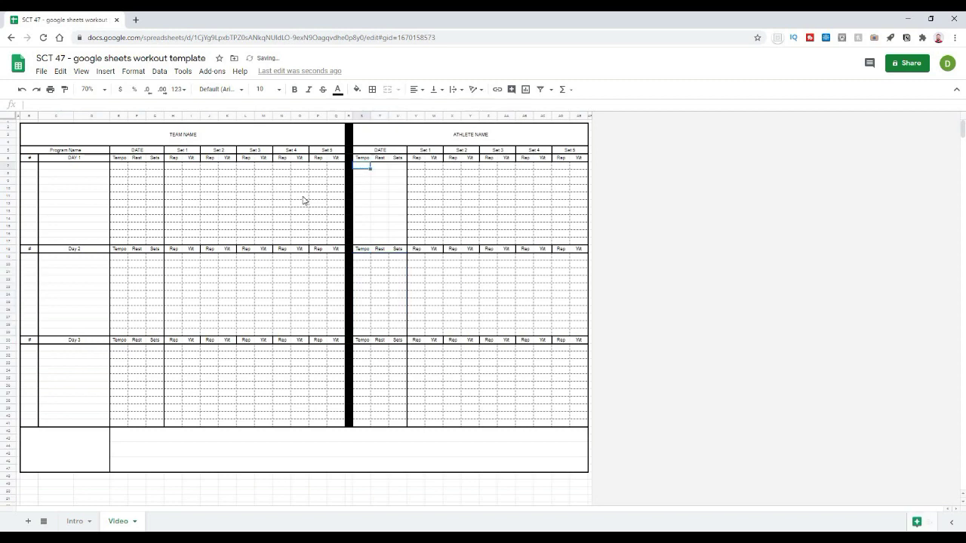
pyautogui.hotkey('ctrl', 'v')
pyautogui.click(304, 200)
pyautogui.click(205, 326)
pyautogui.click(262, 370)
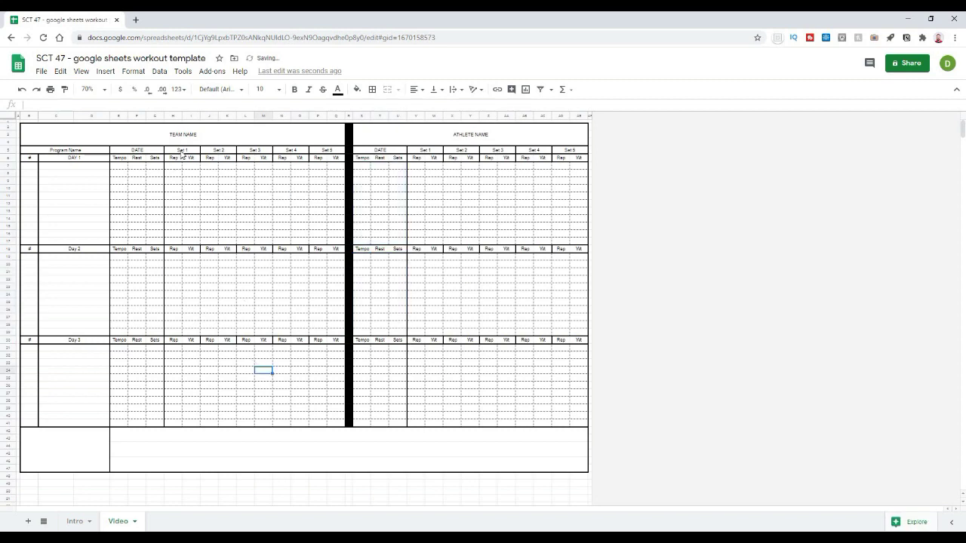
# Apply a thick solid outer border around the team section's Set 1 columns from row 5 down to row 41
pyautogui.moveTo(181, 153); pyautogui.dragTo(194, 424)
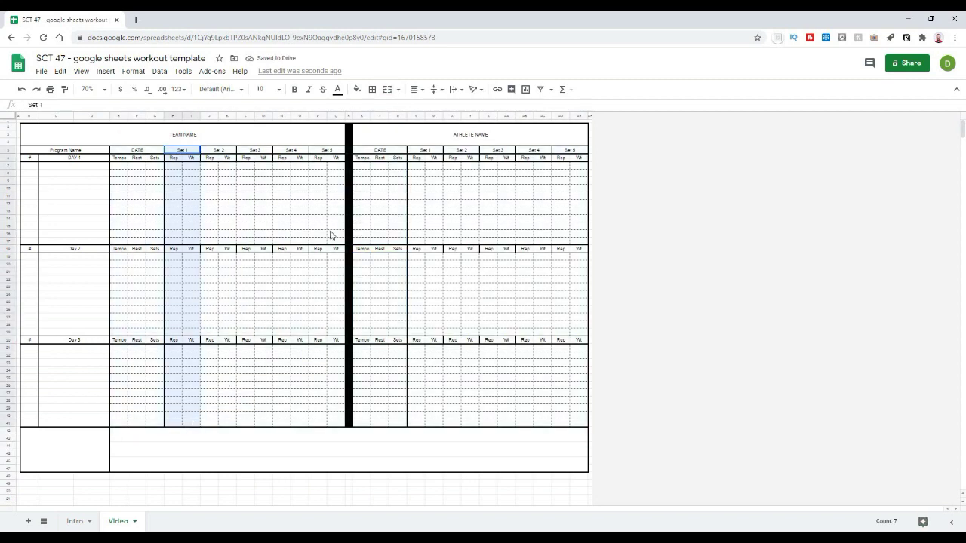
pyautogui.click(371, 89)
pyautogui.click(451, 124)
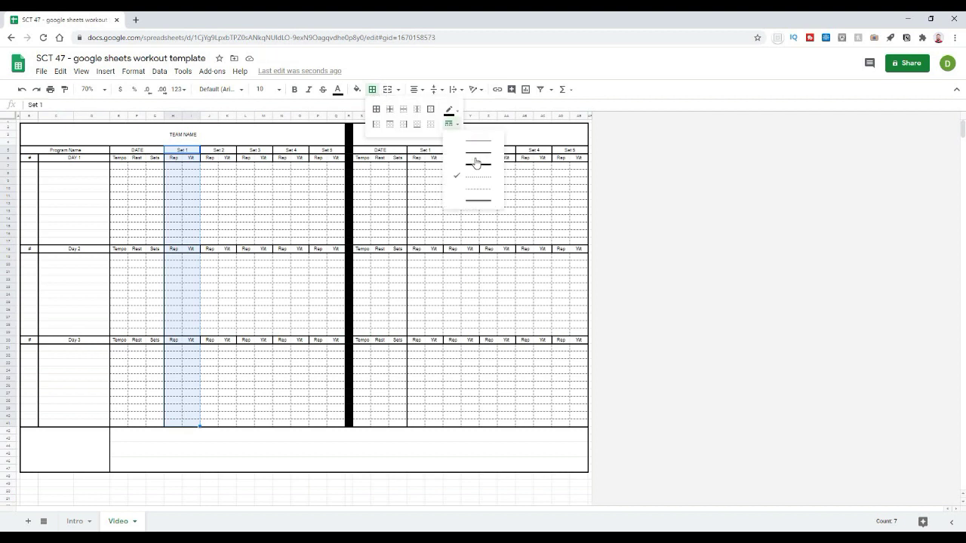
pyautogui.click(476, 163)
pyautogui.click(430, 109)
pyautogui.click(282, 302)
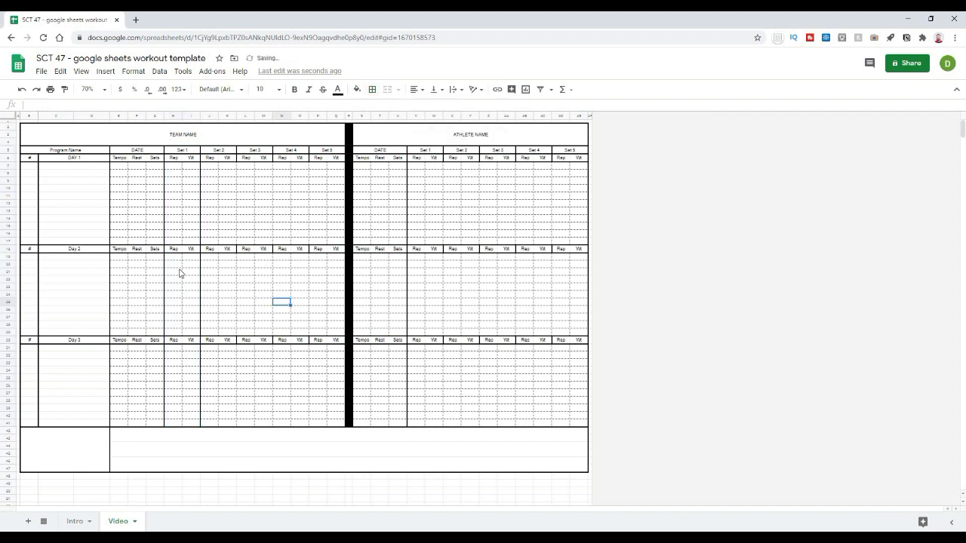
# Apply the same solid outer border around each of the team section's Set 2, Set 3 and Set 4 column pairs down to row 41
pyautogui.click(184, 153)
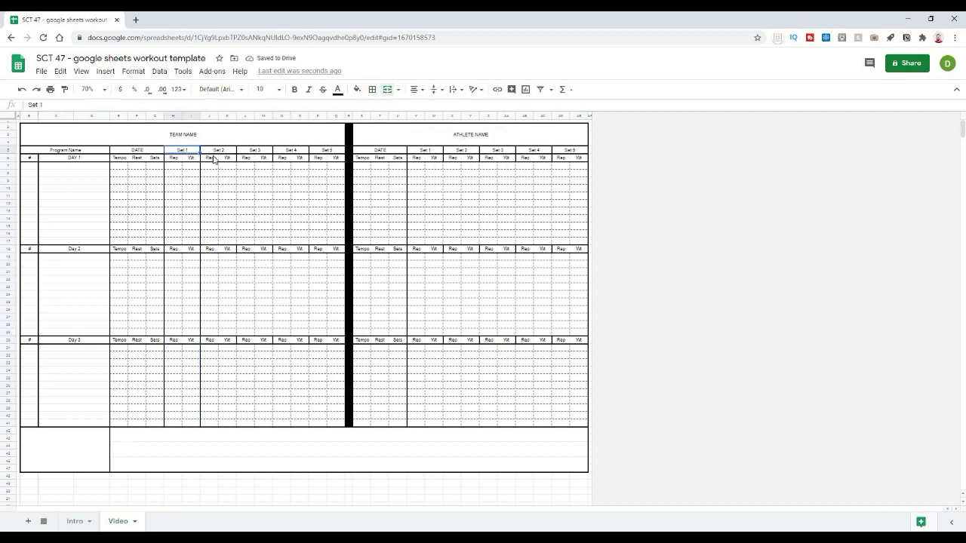
pyautogui.click(218, 153)
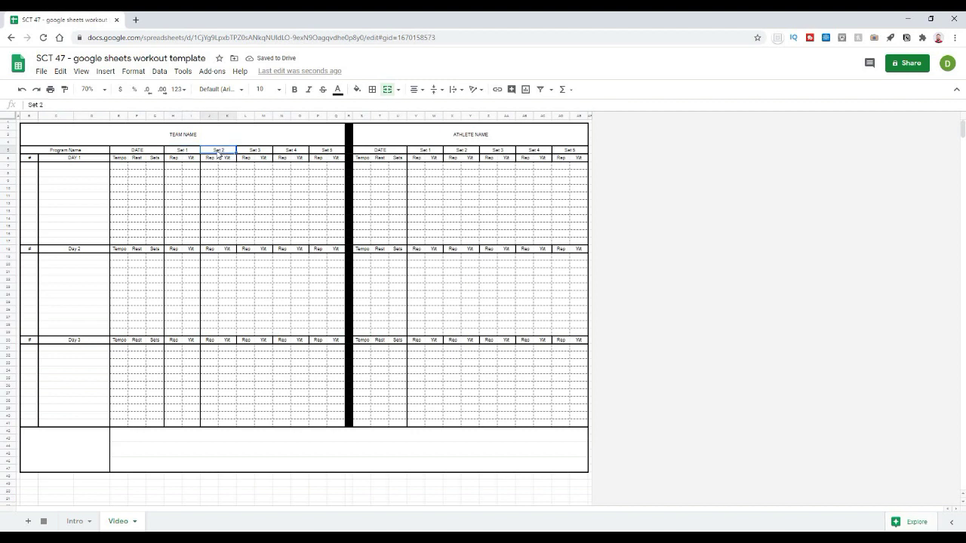
pyautogui.moveTo(218, 155); pyautogui.dragTo(218, 427)
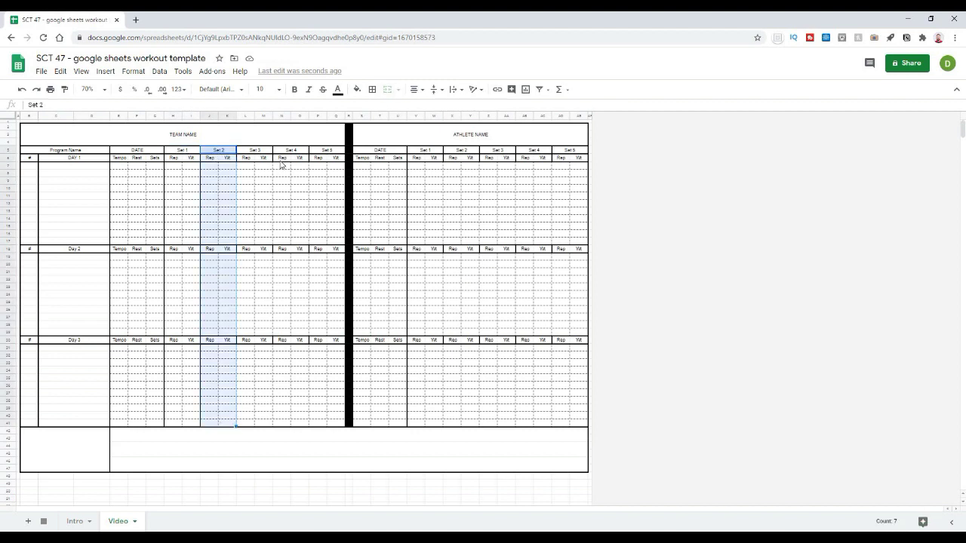
pyautogui.moveTo(264, 154); pyautogui.dragTo(256, 427)
pyautogui.moveTo(293, 155); pyautogui.dragTo(282, 427)
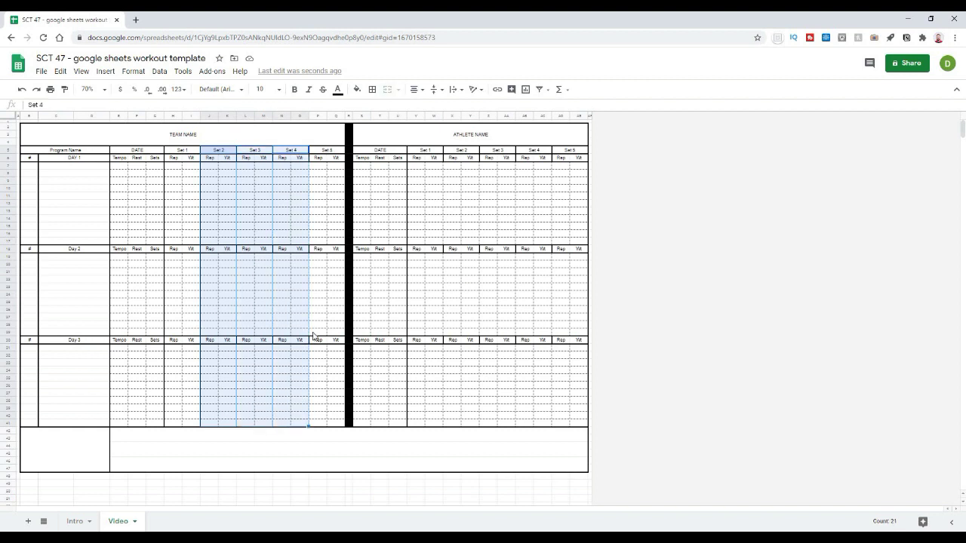
pyautogui.click(372, 89)
pyautogui.click(432, 111)
pyautogui.click(435, 233)
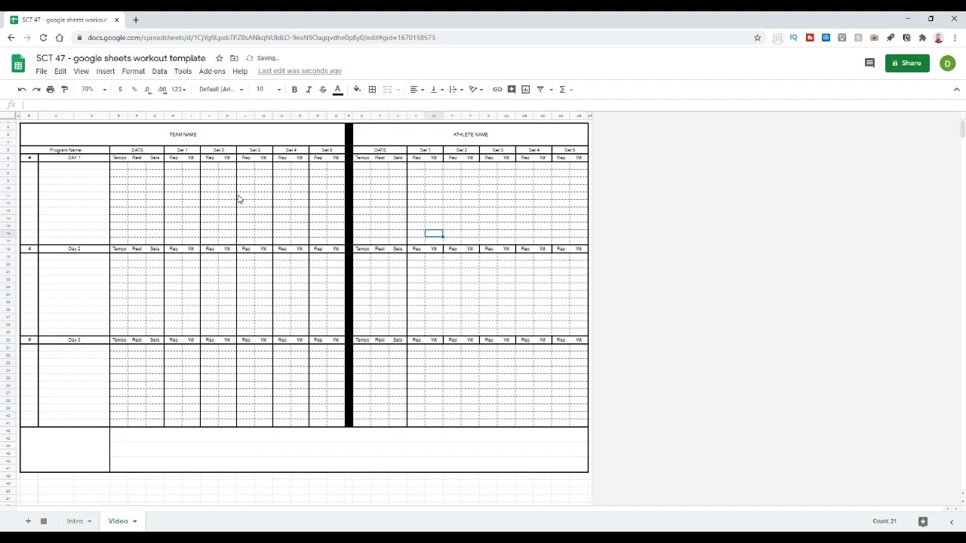
pyautogui.click(246, 196)
pyautogui.click(282, 173)
# Copy the team section's formatted Set 1 to Set 5 columns, rows 5 to 41, onto the athlete section starting at its Set 1 header
pyautogui.moveTo(181, 153); pyautogui.dragTo(335, 429)
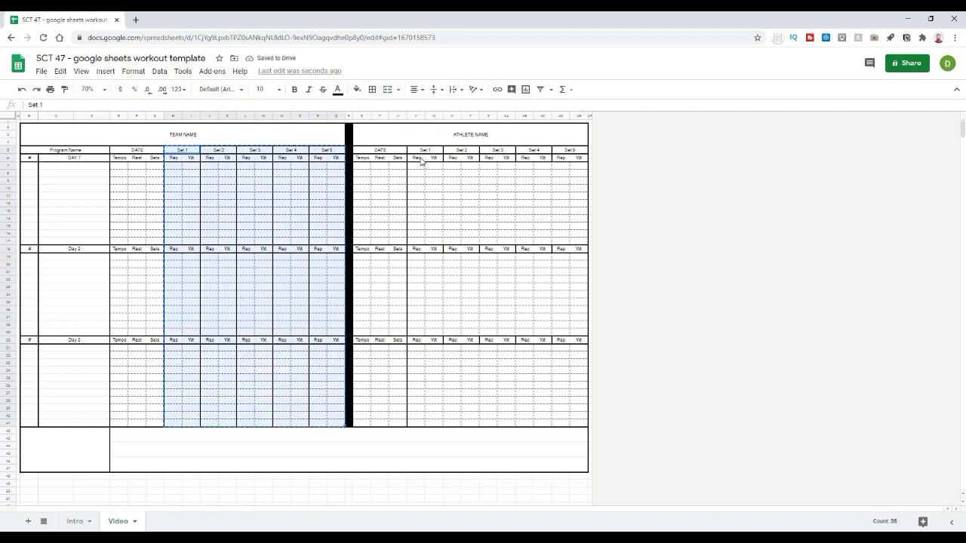
pyautogui.click(422, 152)
pyautogui.hotkey('ctrl', 'v')
pyautogui.click(465, 295)
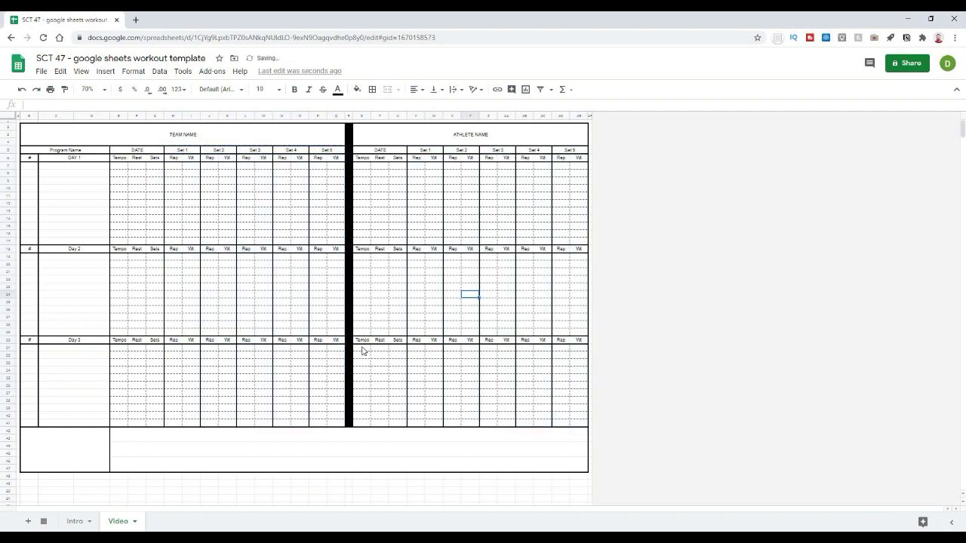
pyautogui.click(210, 288)
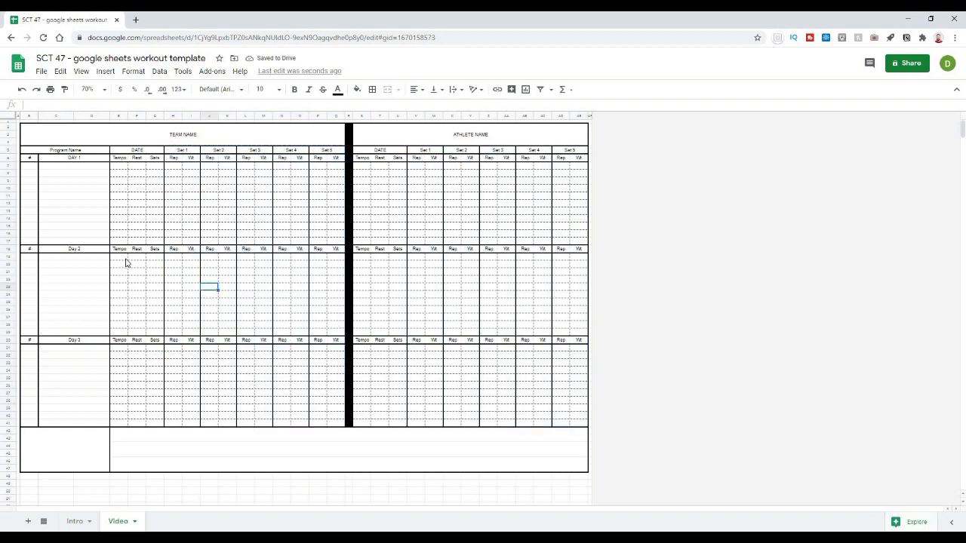
# Set the height of header rows 5, 6, 18 and 30 to 30 pixels
pyautogui.moveTo(7, 151); pyautogui.dragTo(8, 158)
pyautogui.keyDown('ctrl'); pyautogui.click(9, 249); pyautogui.keyUp('ctrl')
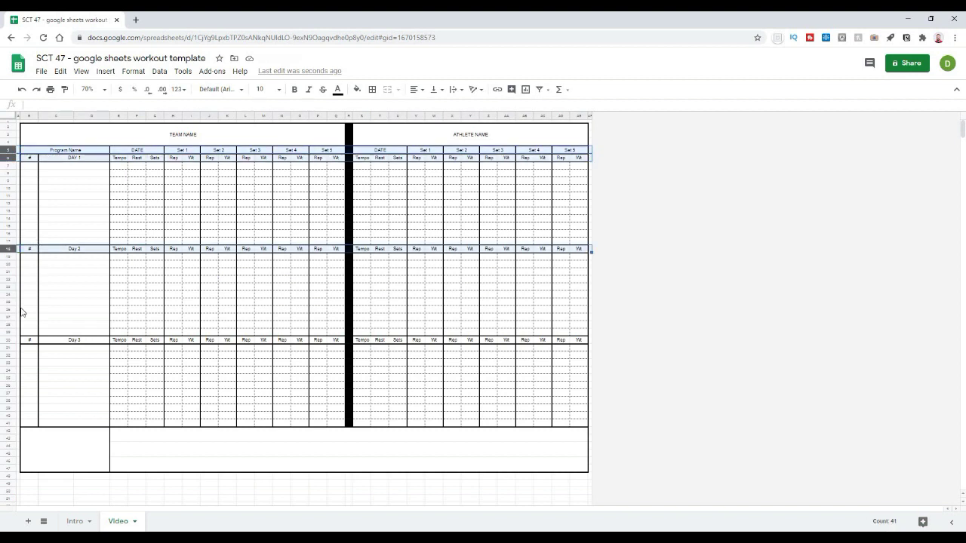
pyautogui.keyDown('ctrl'); pyautogui.click(9, 340); pyautogui.keyUp('ctrl')
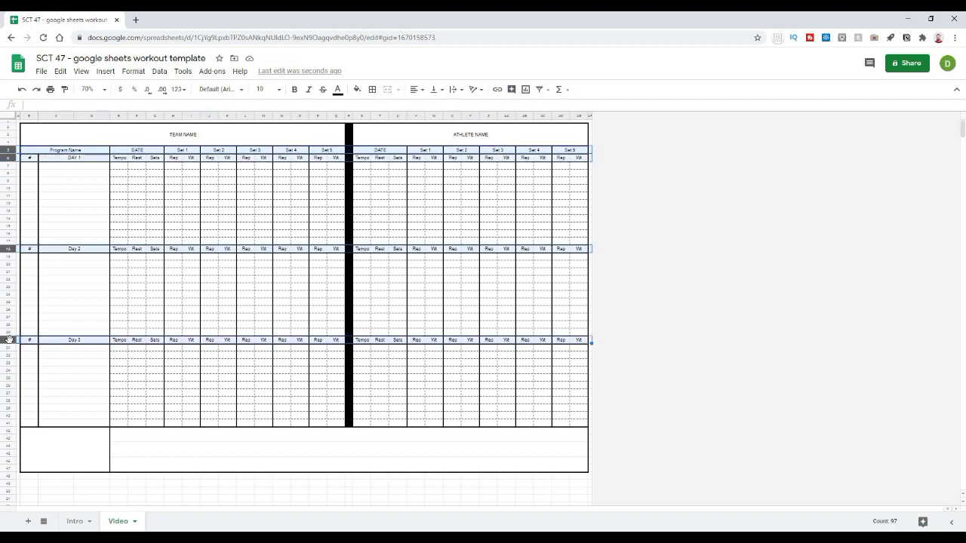
pyautogui.rightClick(10, 341)
pyautogui.click(36, 400)
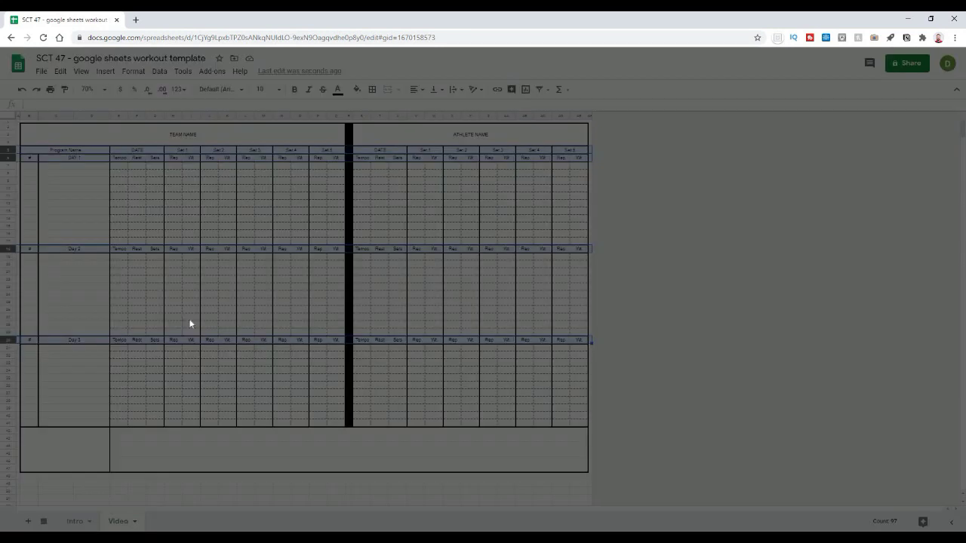
pyautogui.doubleClick(449, 283)
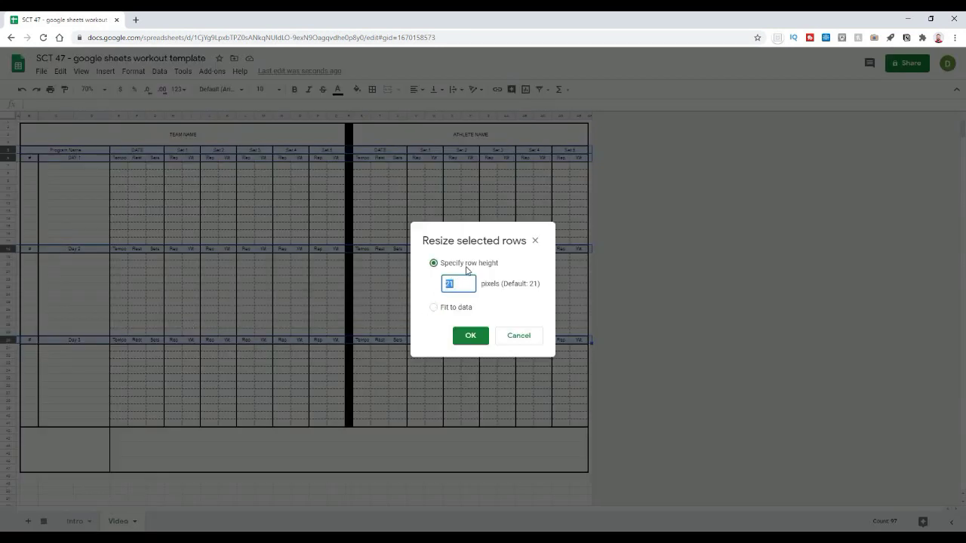
pyautogui.write('30')
pyautogui.click(470, 336)
pyautogui.click(210, 327)
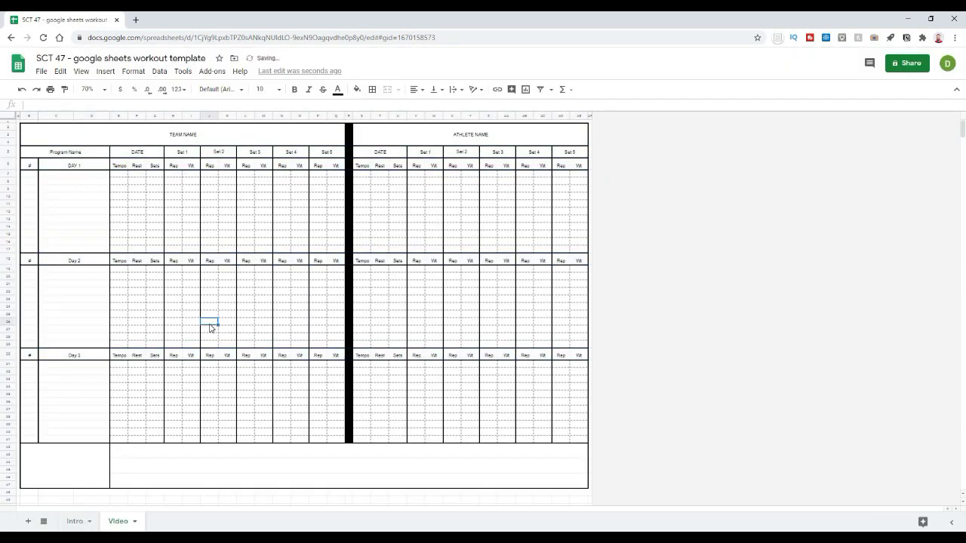
pyautogui.click(135, 334)
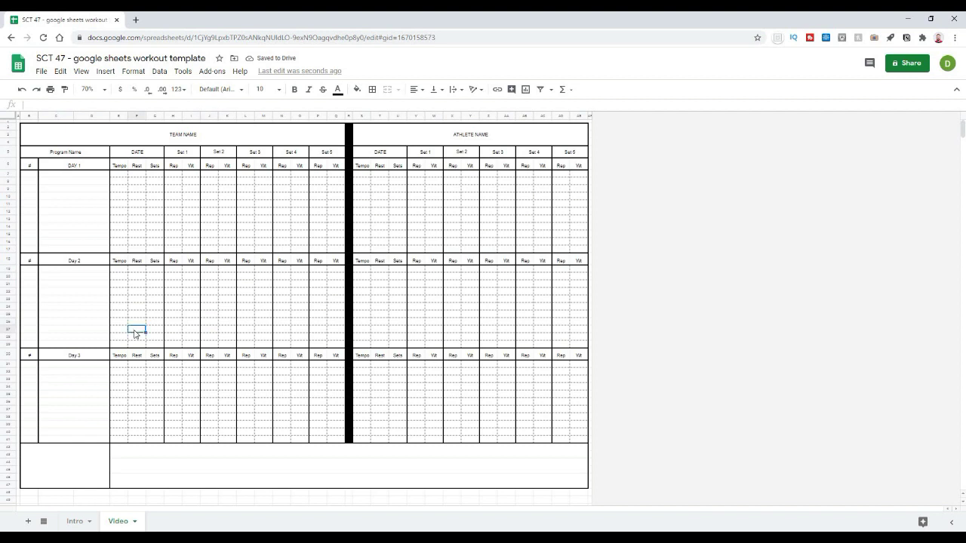
# Enter NOTE in the large merged cell under the Day 3 exercise block and set its font to Arial
pyautogui.click(53, 487)
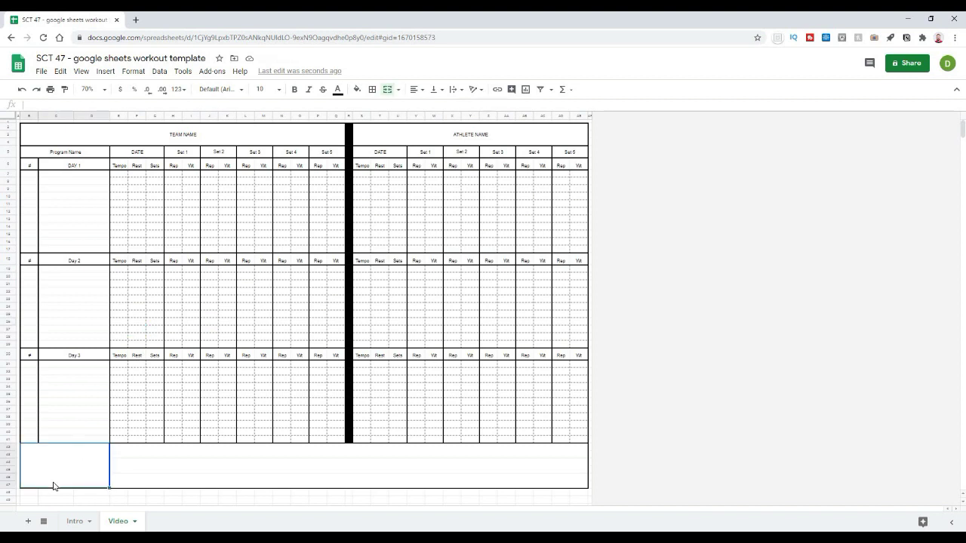
pyautogui.write('NOTE')
pyautogui.press('Return')
pyautogui.click(238, 91)
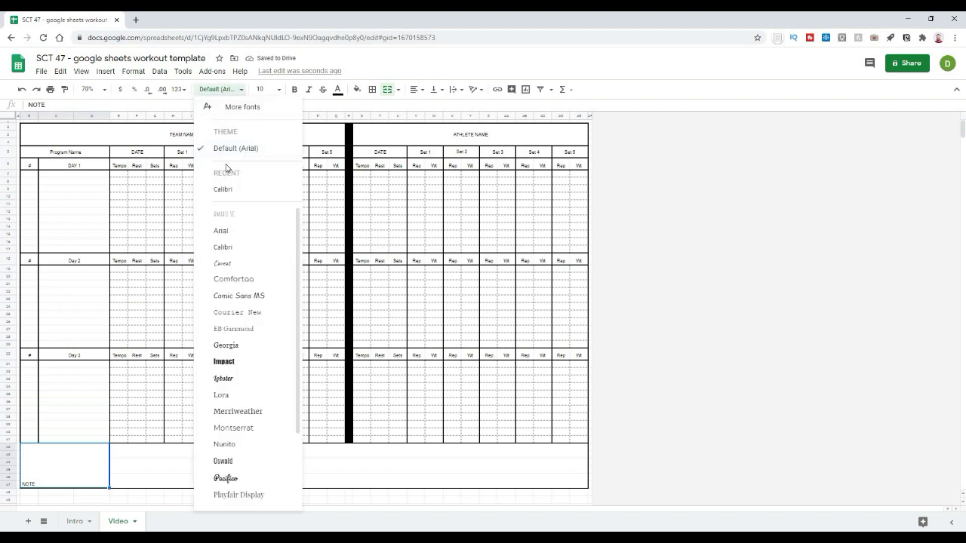
pyautogui.click(219, 231)
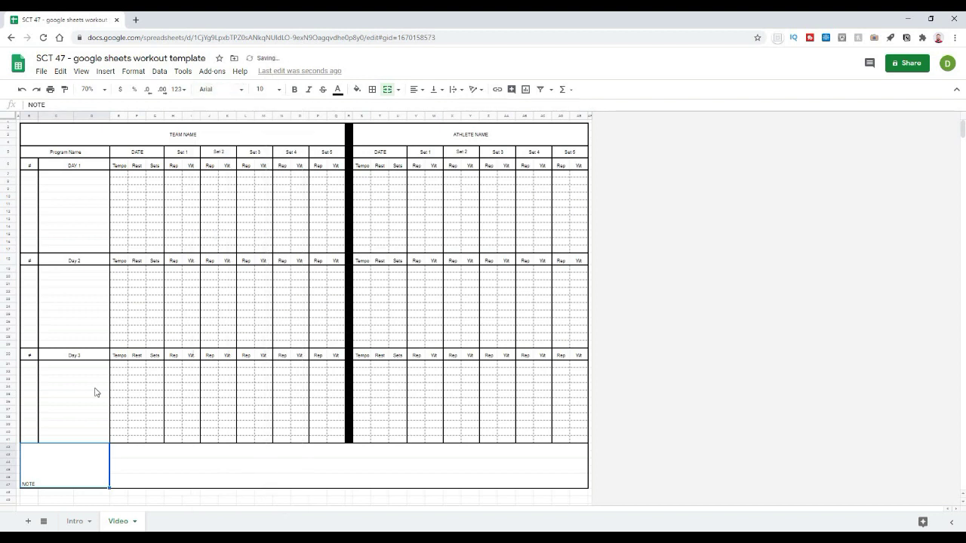
# Enlarge the NOTE label to font size 38
pyautogui.click(277, 89)
pyautogui.click(261, 270)
pyautogui.click(278, 89)
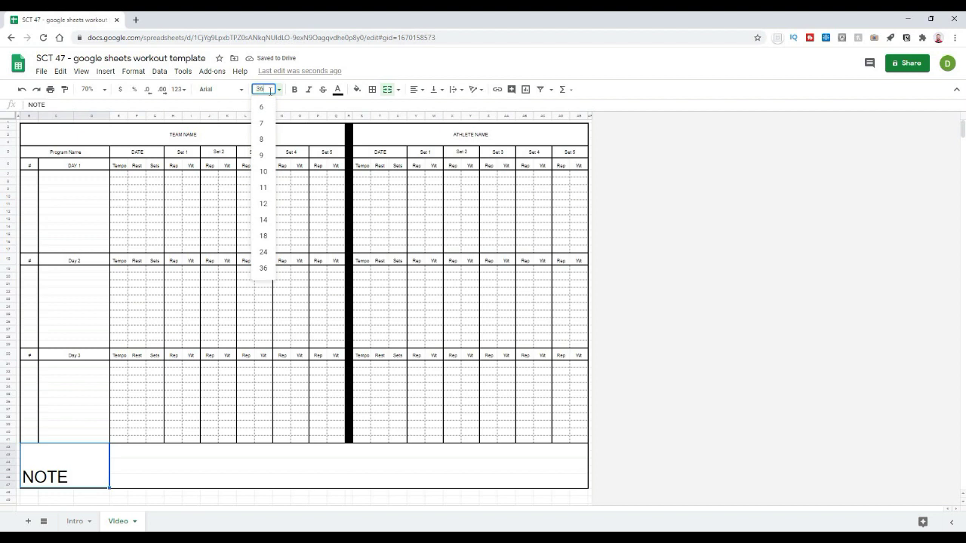
pyautogui.write('38')
pyautogui.press('Return')
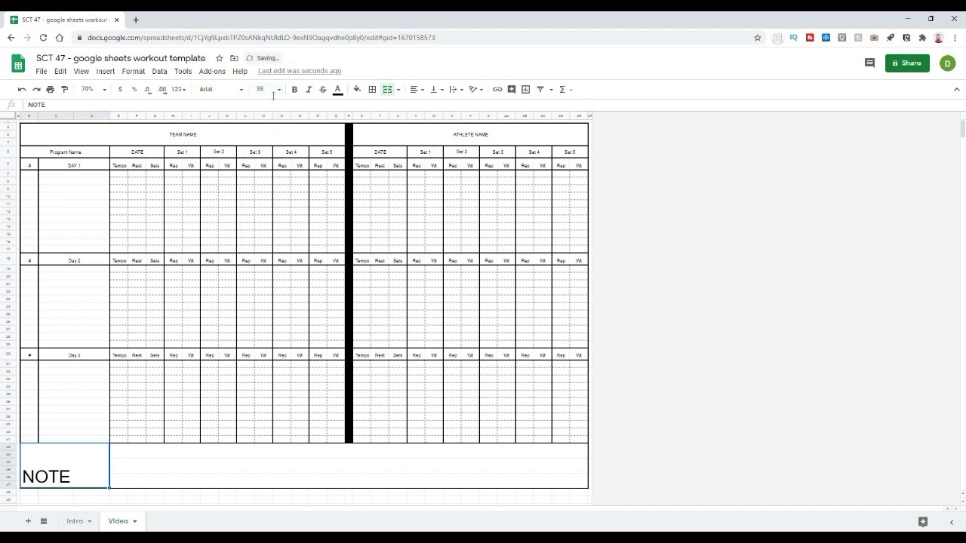
# Change the label text to NOTES: and set its font size to 37
pyautogui.click(65, 106)
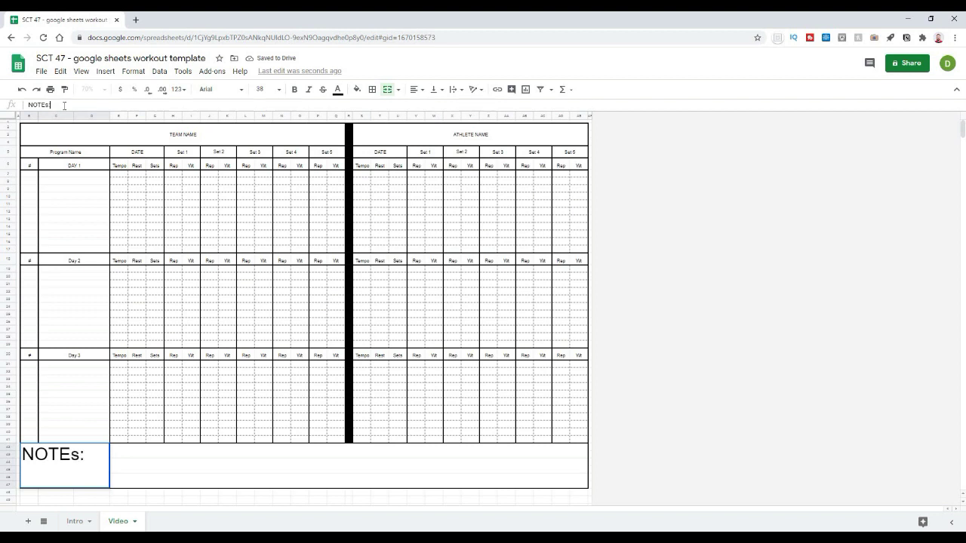
pyautogui.write('s')
pyautogui.press('BackSpace')
pyautogui.write('S:')
pyautogui.press('Return')
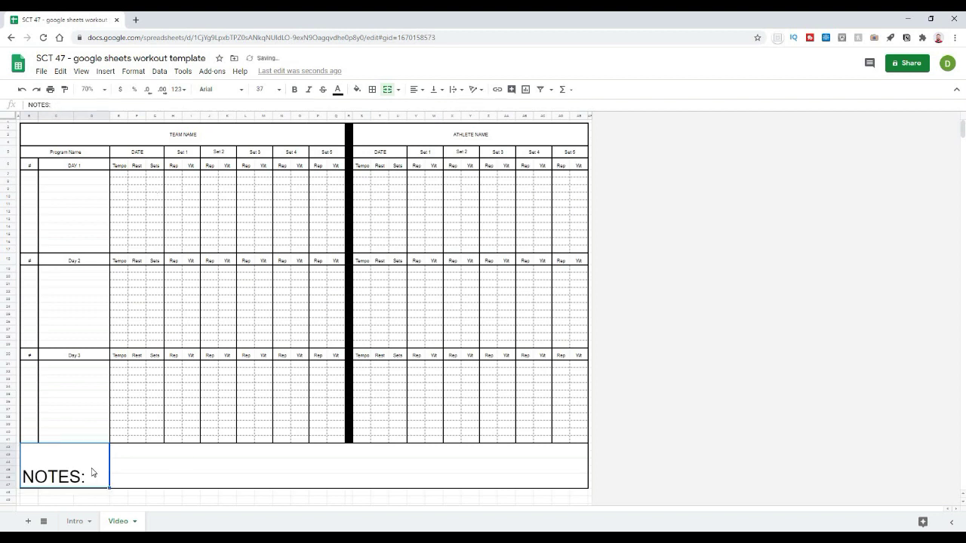
# Center the NOTES: label horizontally and vertically in its merged cell
pyautogui.click(415, 89)
pyautogui.click(427, 111)
pyautogui.click(440, 90)
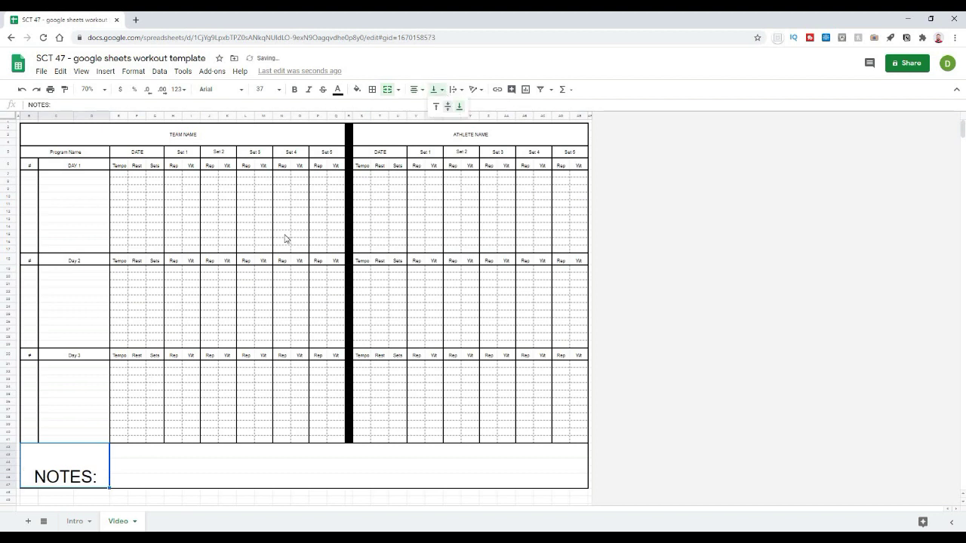
pyautogui.click(336, 173)
pyautogui.click(357, 89)
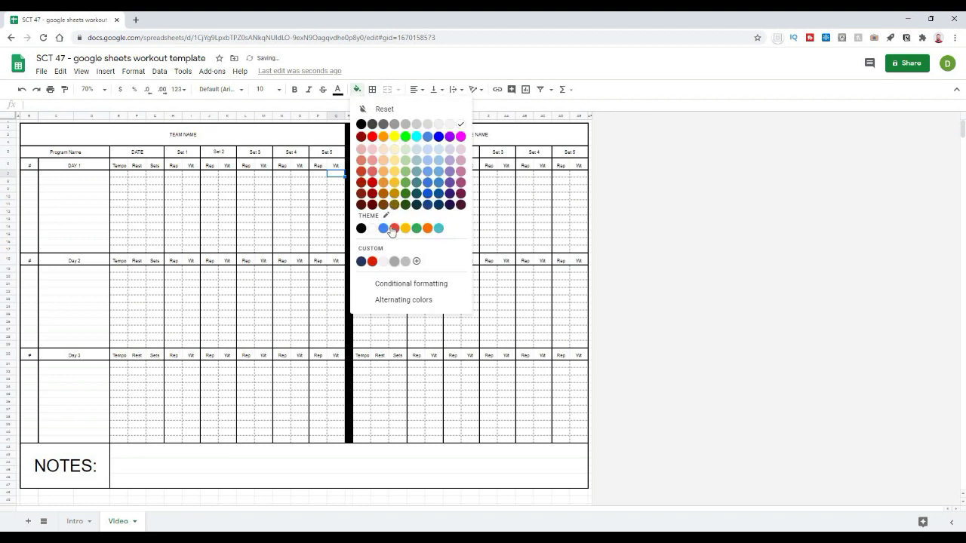
pyautogui.click(395, 261)
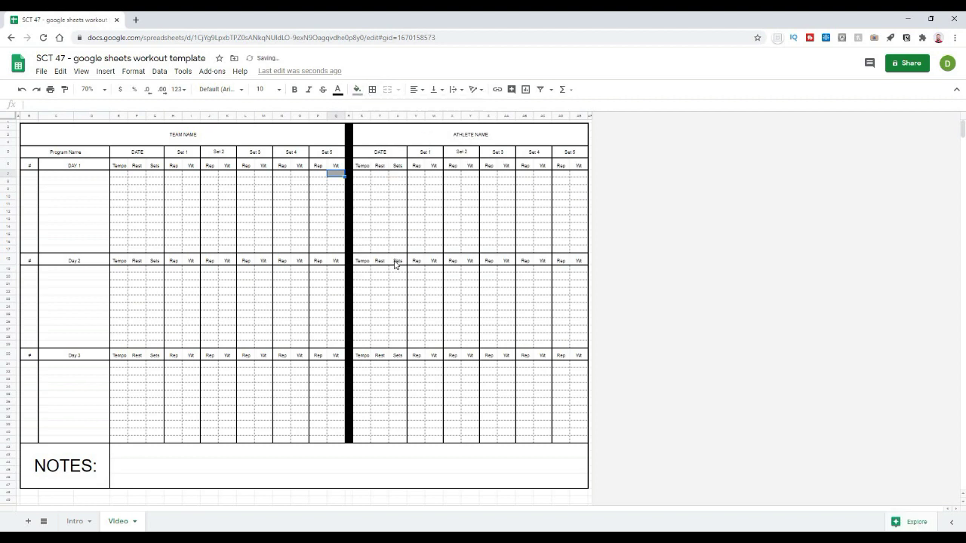
pyautogui.hotkey('ctrl', 'z')
# Make the NOTES: label bold and fill its cell with the darker custom gray
pyautogui.click(77, 477)
pyautogui.click(294, 89)
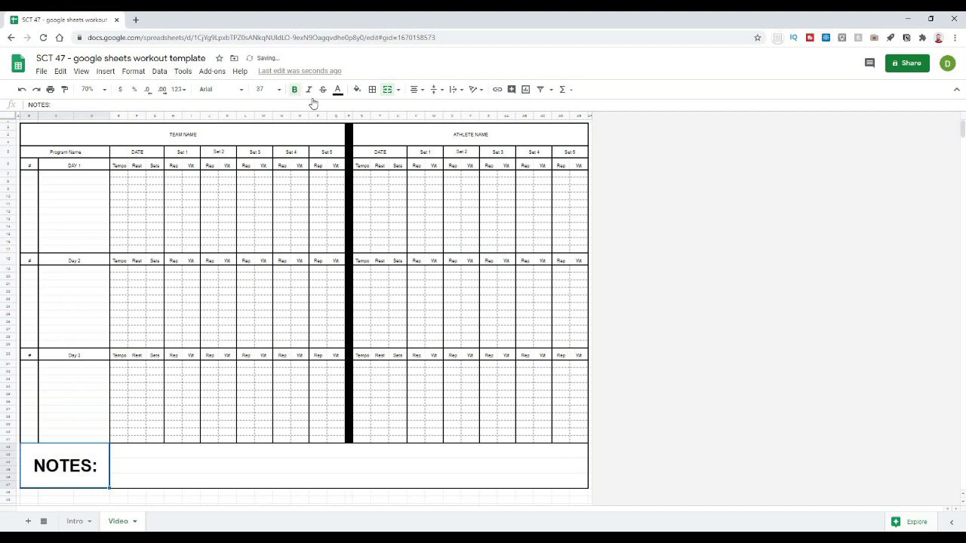
pyautogui.click(357, 89)
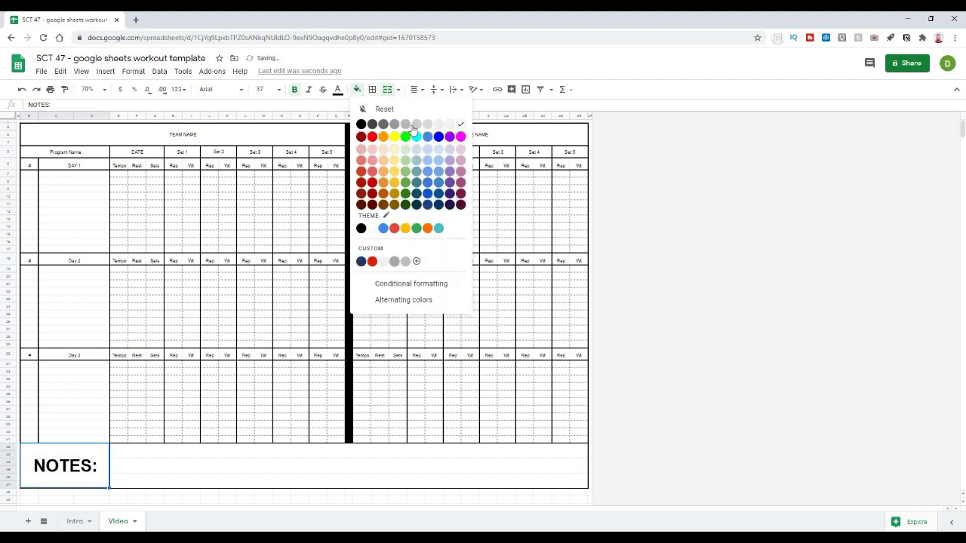
pyautogui.click(394, 261)
pyautogui.click(299, 321)
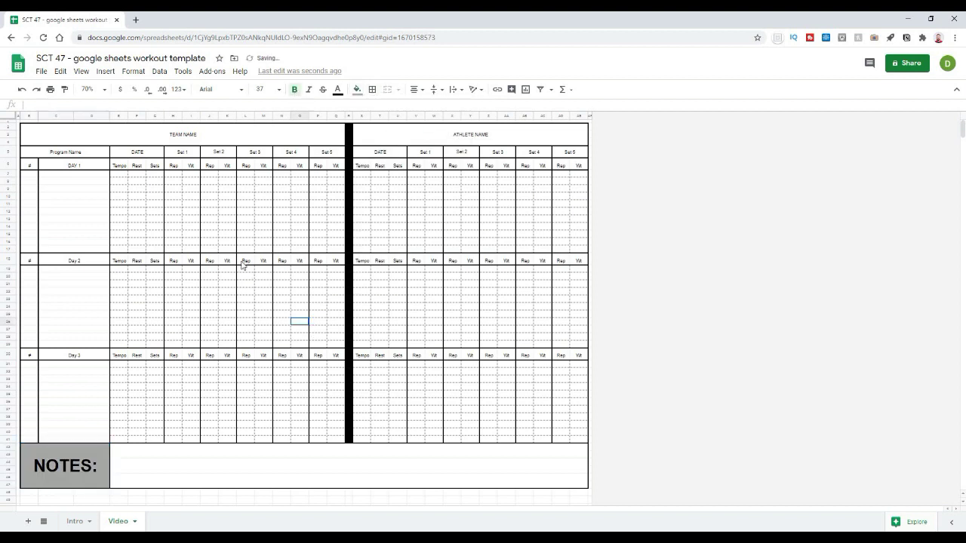
# Fill the team section's TEAM NAME, Program Name, Set 1 to Set 5 and Day 1 header cells with the same custom gray, leaving DATE white
pyautogui.click(129, 143)
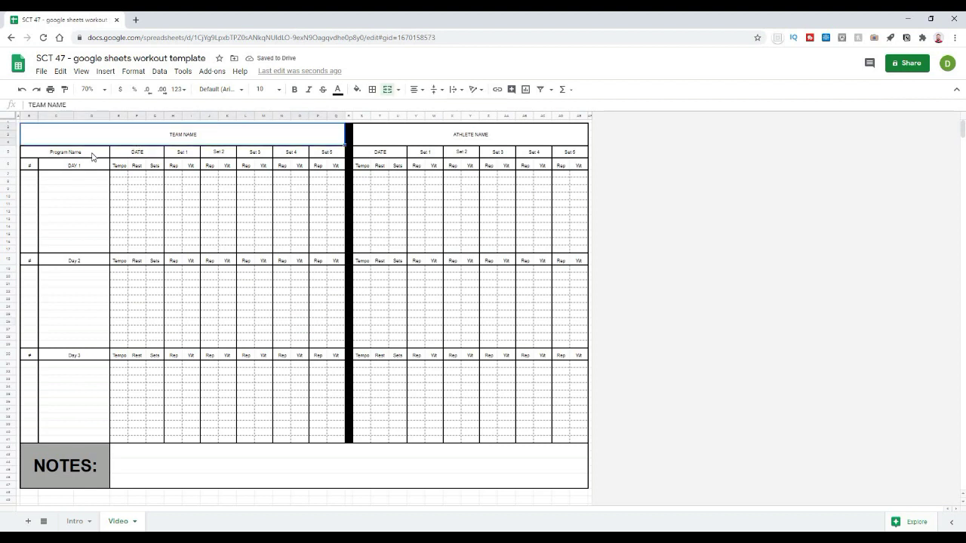
pyautogui.moveTo(87, 159); pyautogui.dragTo(89, 166)
pyautogui.keyDown('ctrl'); pyautogui.click(119, 166); pyautogui.keyUp('ctrl')
pyautogui.hotkey('shift', 'Right')
pyautogui.hotkey('shift', 'Right')
pyautogui.hotkey('shift', 'Right')
pyautogui.hotkey('shift', 'Right')
pyautogui.hotkey('shift', 'Right')
pyautogui.hotkey('shift', 'Right')
pyautogui.hotkey('shift', 'Right')
pyautogui.hotkey('shift', 'Right')
pyautogui.hotkey('shift', 'Right')
pyautogui.hotkey('shift', 'Right')
pyautogui.hotkey('shift', 'Right')
pyautogui.hotkey('shift', 'Right')
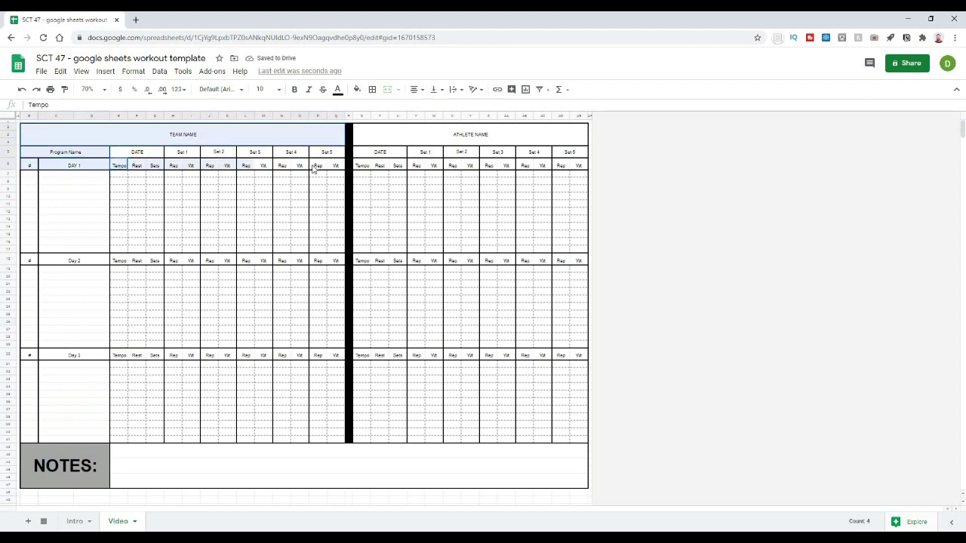
pyautogui.moveTo(181, 152); pyautogui.dragTo(332, 151)
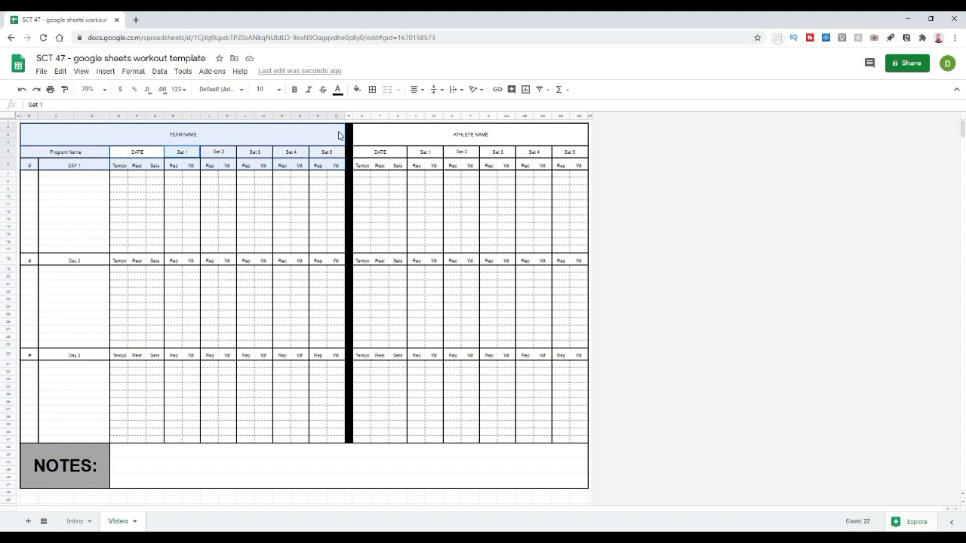
pyautogui.click(357, 90)
pyautogui.click(392, 262)
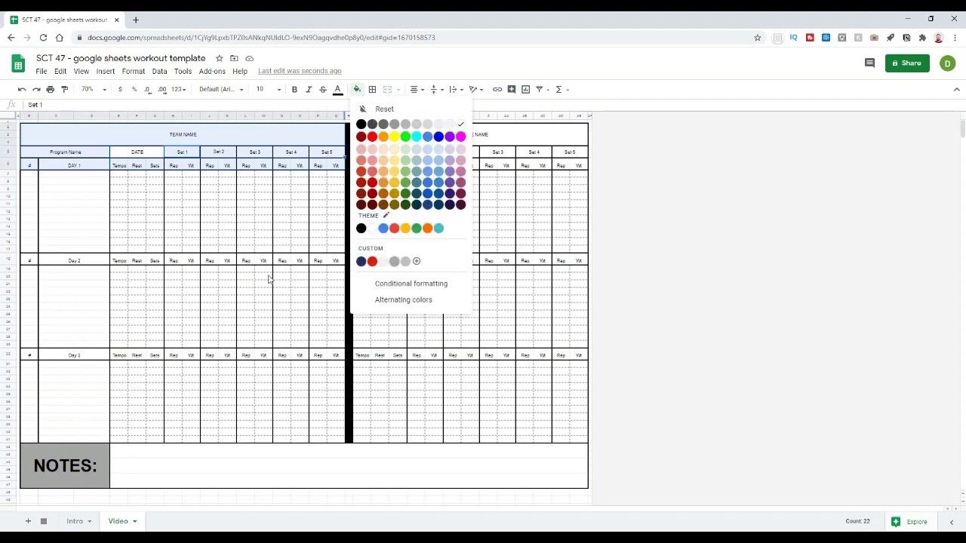
pyautogui.click(168, 289)
# Fill both sections' Day 2 and Day 3 header rows and the athlete section's Day 1 and Set 1 to Set 5 headers with the custom gray
pyautogui.moveTo(30, 260); pyautogui.dragTo(339, 263)
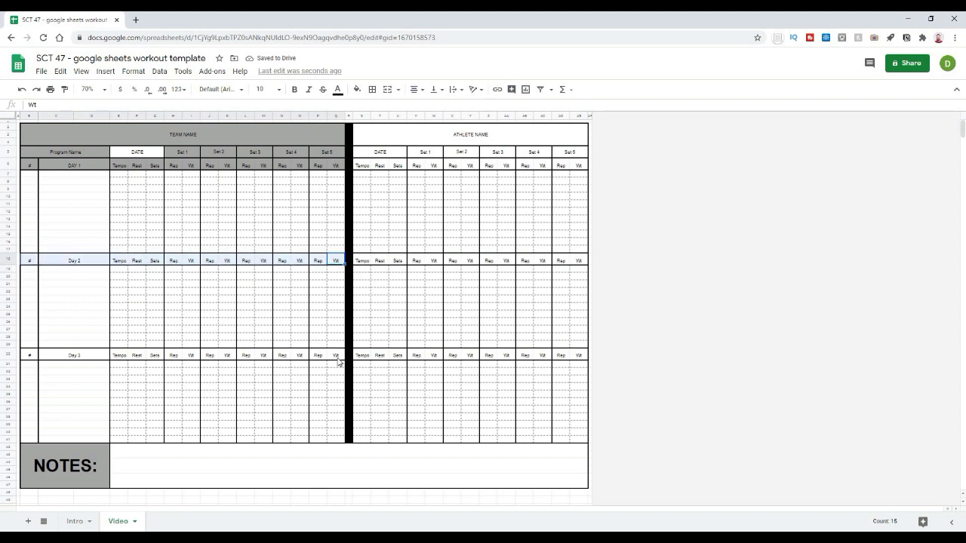
pyautogui.moveTo(336, 357); pyautogui.dragTo(29, 356)
pyautogui.moveTo(360, 355); pyautogui.dragTo(590, 359)
pyautogui.moveTo(579, 262); pyautogui.dragTo(362, 261)
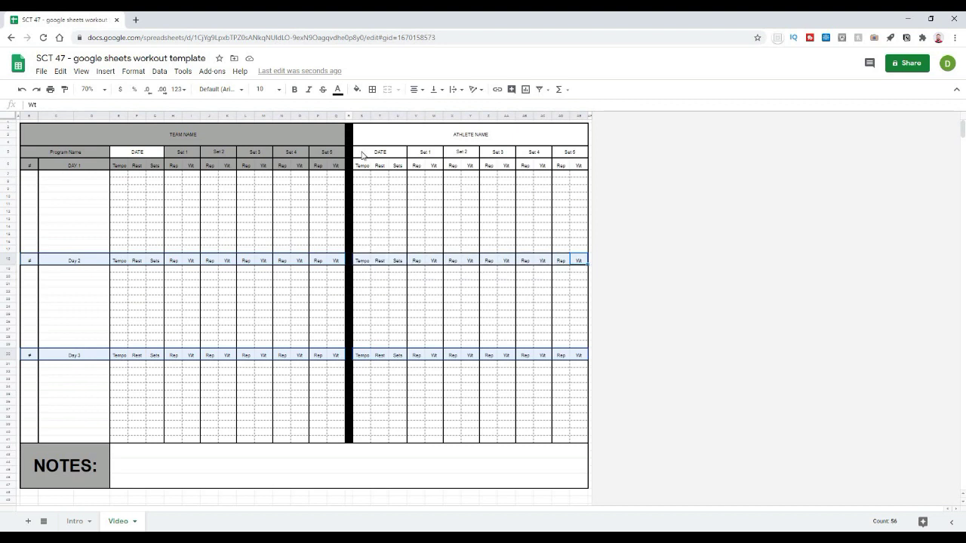
pyautogui.moveTo(363, 165)
pyautogui.mouseDown()
pyautogui.moveTo(579, 165)
pyautogui.moveTo(425, 154)
pyautogui.mouseUp()
pyautogui.click(357, 89)
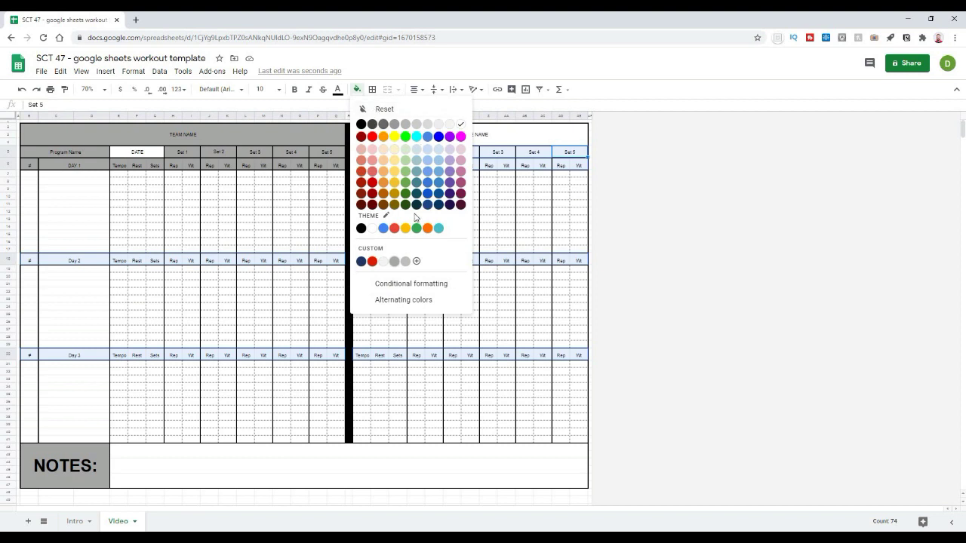
pyautogui.click(226, 314)
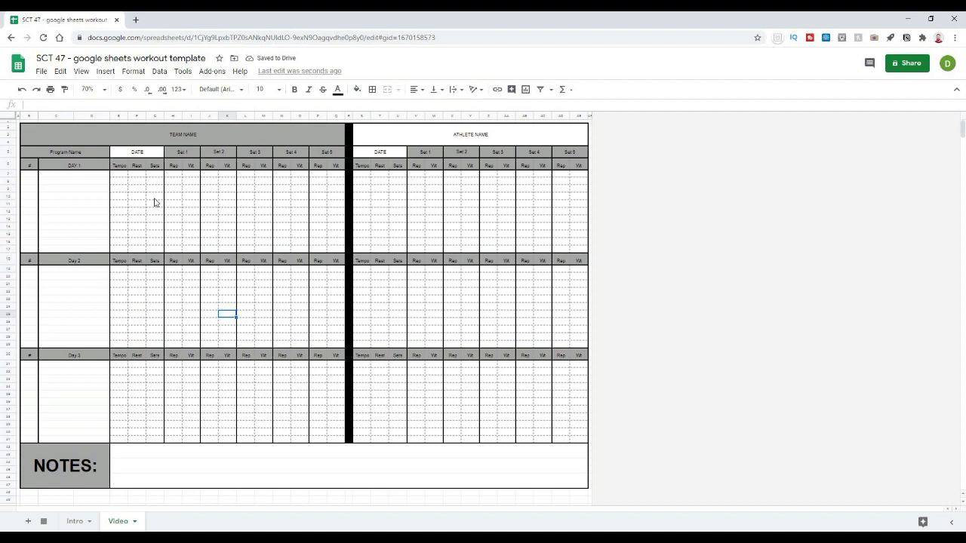
# Format the team section's Set 1 to Set 5 headers and the Rep and Wt labels beneath them as bold Arial, size 16
pyautogui.moveTo(181, 158); pyautogui.dragTo(330, 167)
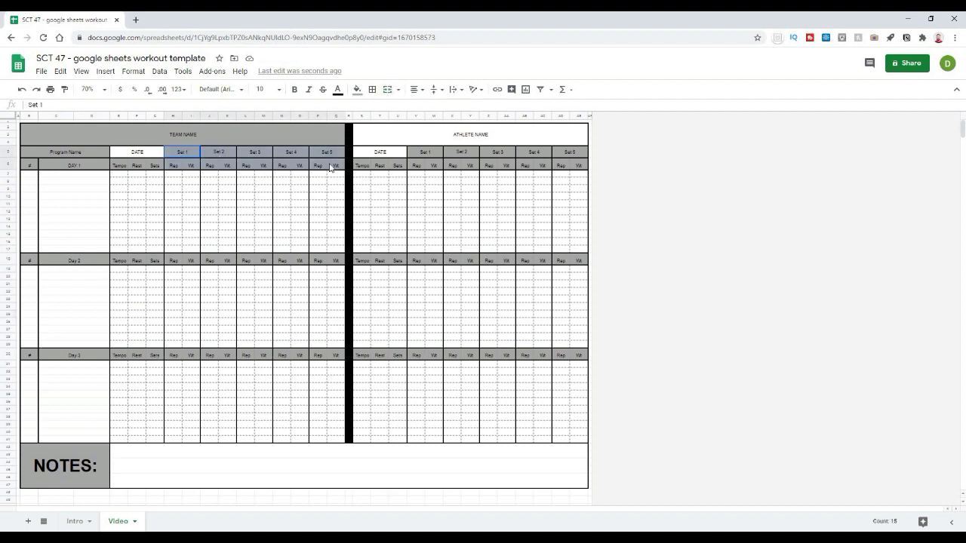
pyautogui.click(214, 89)
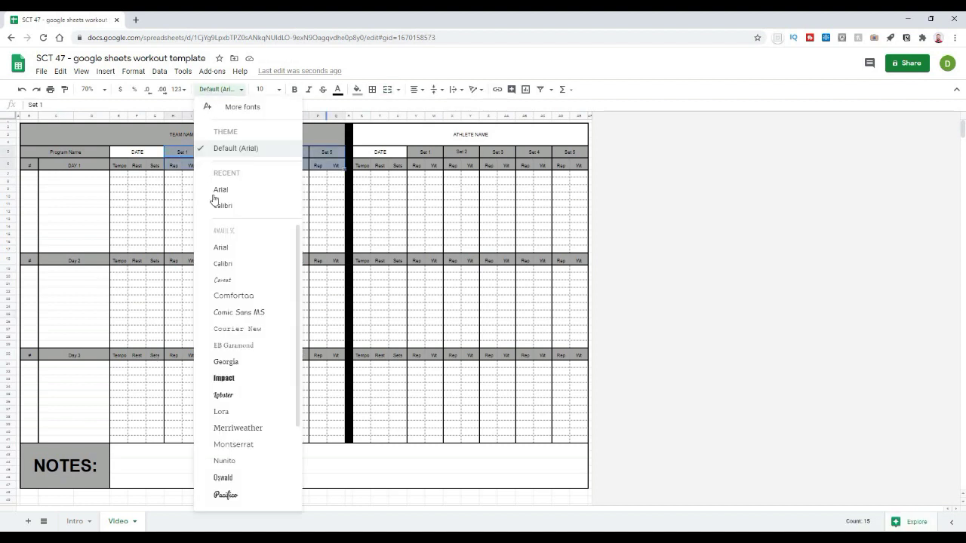
pyautogui.click(219, 248)
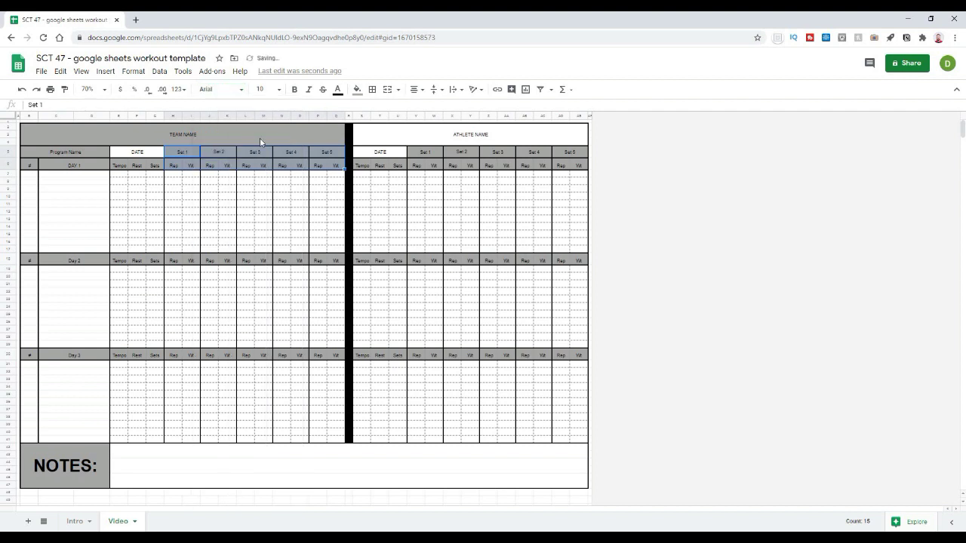
pyautogui.click(294, 90)
pyautogui.click(278, 89)
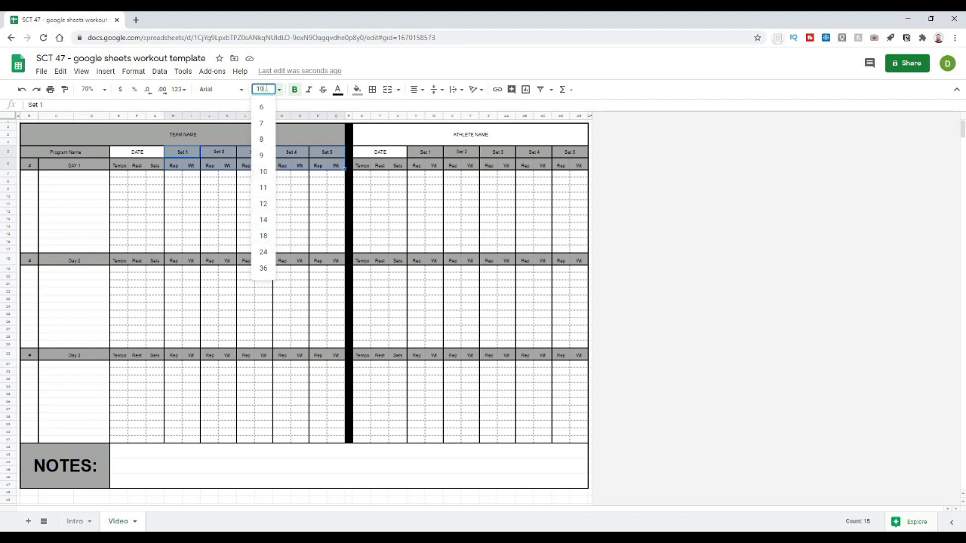
pyautogui.write('16')
pyautogui.press('Return')
pyautogui.click(294, 276)
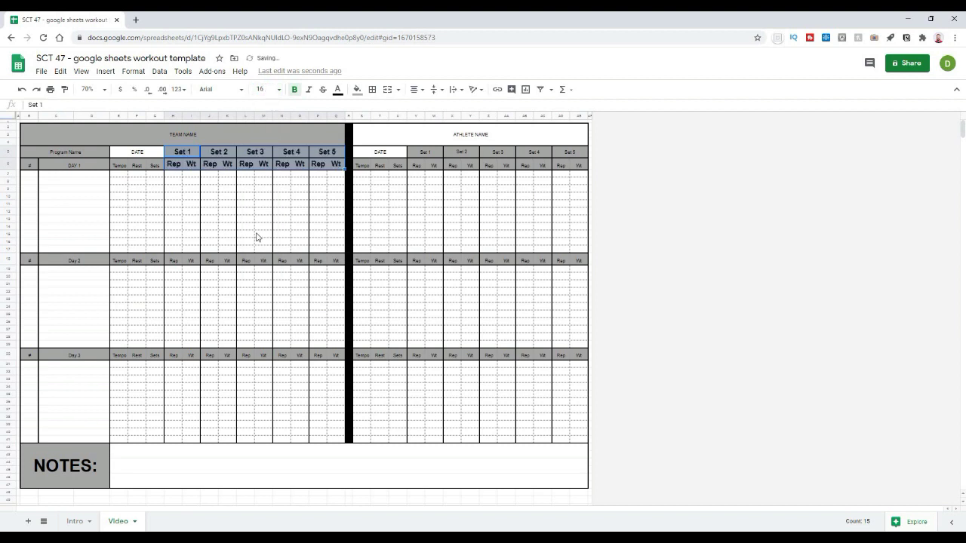
pyautogui.click(190, 196)
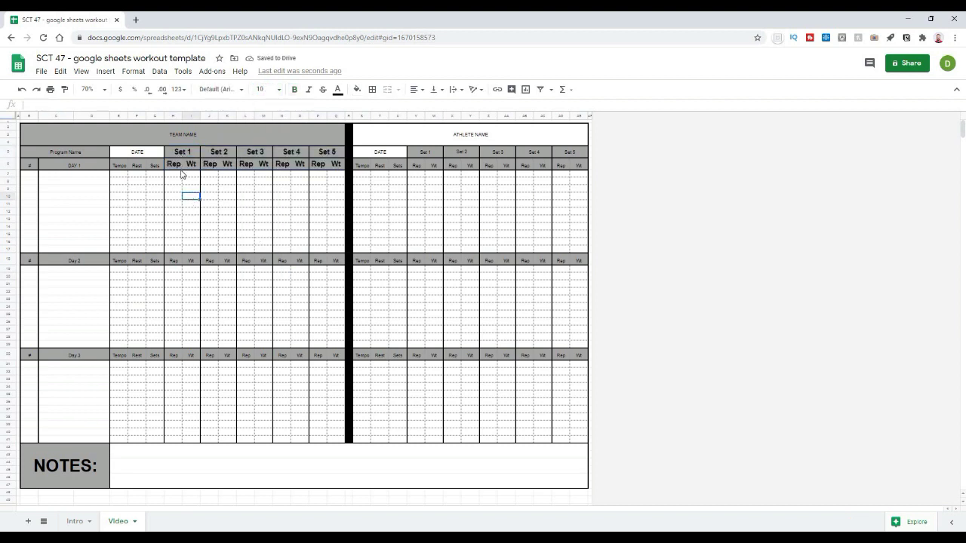
# Copy the team section's formatted Day 1 Rep and Wt labels onto its Day 2 and Day 3 header rows
pyautogui.moveTo(175, 161); pyautogui.dragTo(332, 159)
pyautogui.click(177, 165)
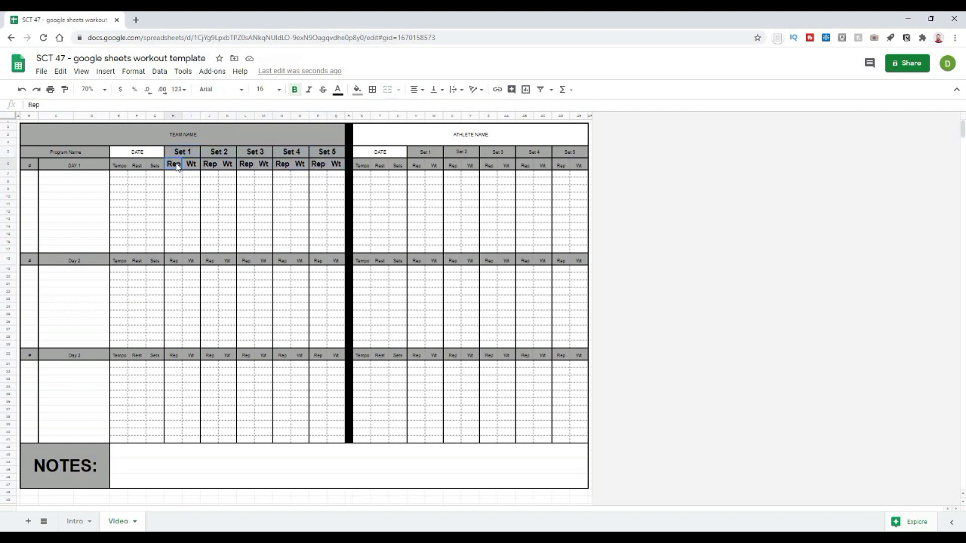
pyautogui.moveTo(285, 164); pyautogui.dragTo(328, 170)
pyautogui.hotkey('ctrl', 'c')
pyautogui.click(174, 260)
pyautogui.hotkey('ctrl', 'v')
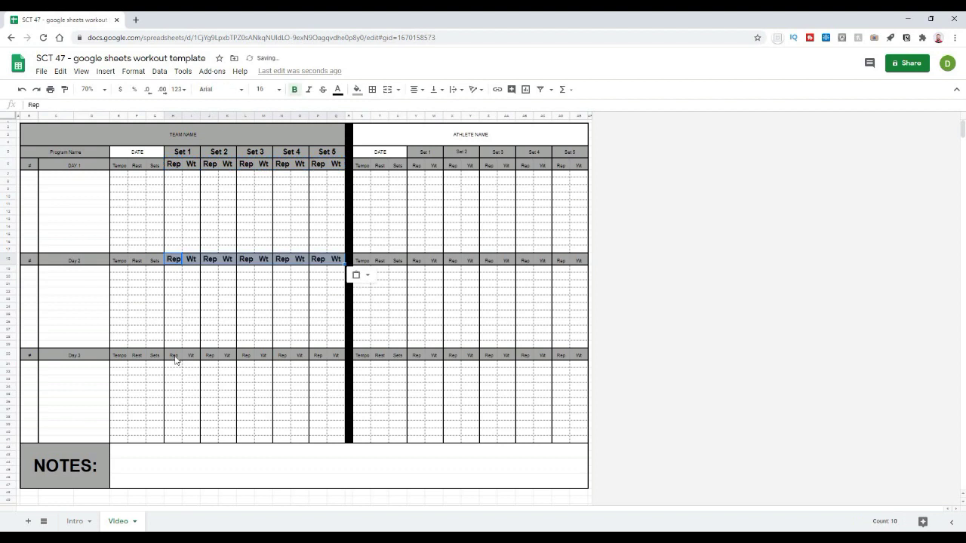
pyautogui.click(175, 355)
pyautogui.hotkey('ctrl', 'v')
pyautogui.click(363, 356)
pyautogui.hotkey('ctrl', 'v')
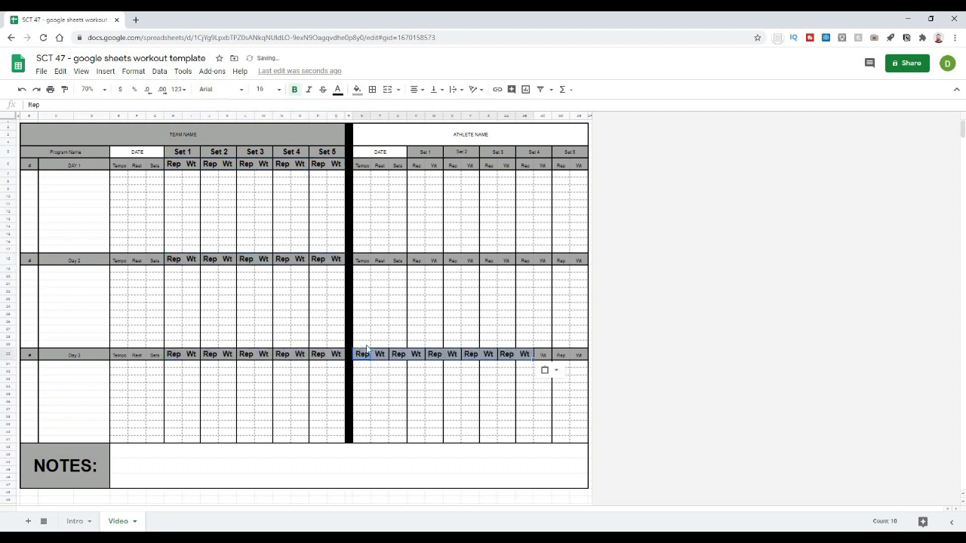
pyautogui.hotkey('ctrl', 'z')
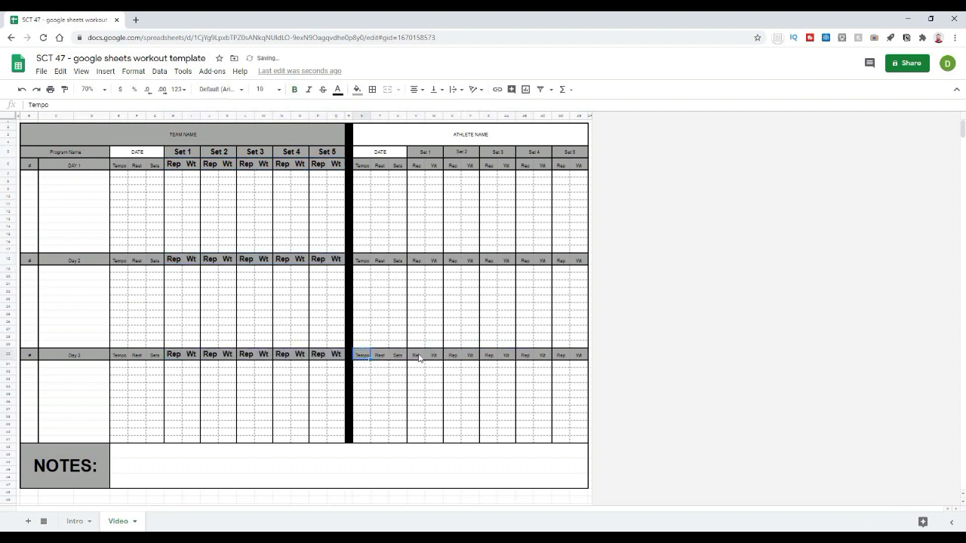
# Paste the formatted Rep and Wt labels into the athlete section's Day 3, Day 2 and Day 1 header rows, starting at the first Rep cell
pyautogui.click(419, 357)
pyautogui.hotkey('ctrl', 'v')
pyautogui.click(415, 261)
pyautogui.hotkey('ctrl', 'v')
pyautogui.click(414, 167)
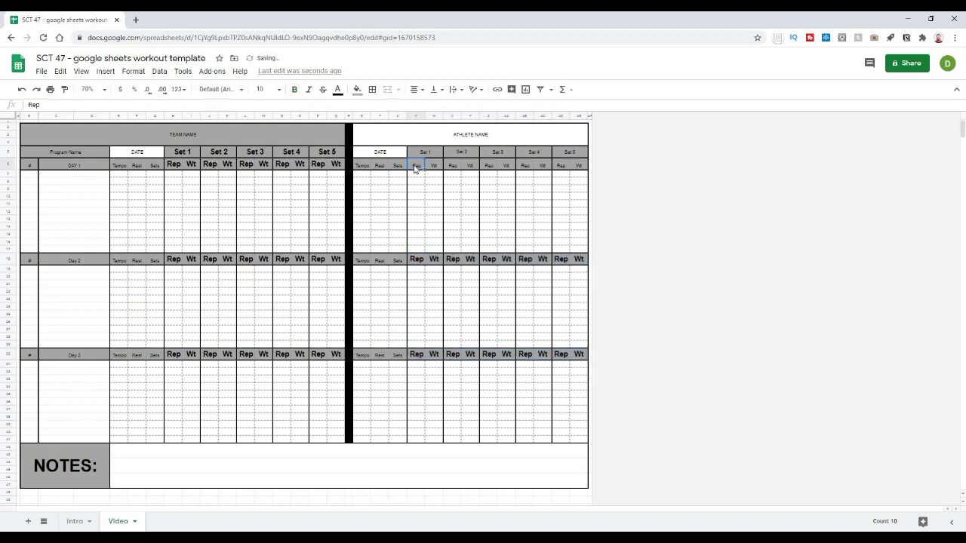
pyautogui.hotkey('ctrl', 'v')
# Copy the team section's formatted Set 1 to Set 5 headers with their Rep and Wt labels onto the athlete section's matching headers
pyautogui.moveTo(173, 156); pyautogui.dragTo(327, 168)
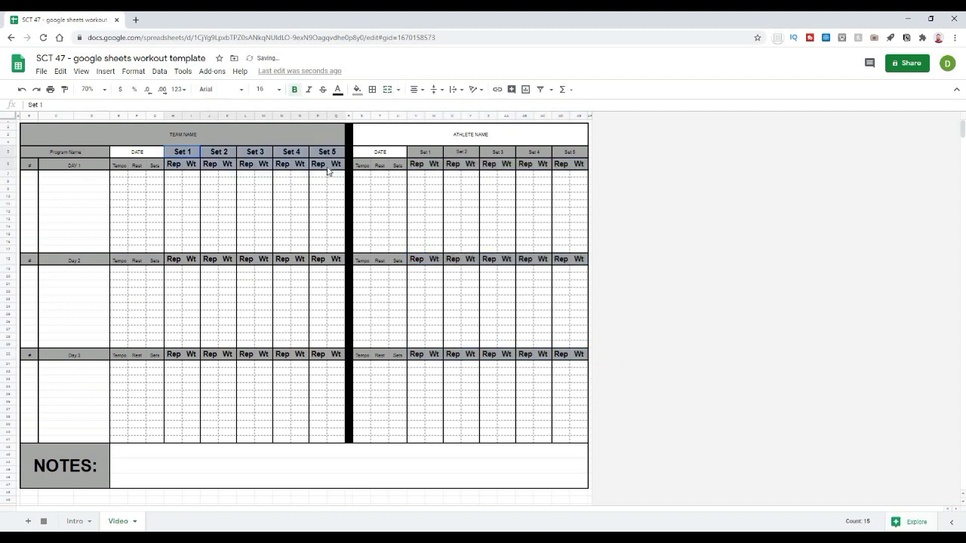
pyautogui.click(418, 154)
pyautogui.hotkey('ctrl', 'v')
pyautogui.click(432, 206)
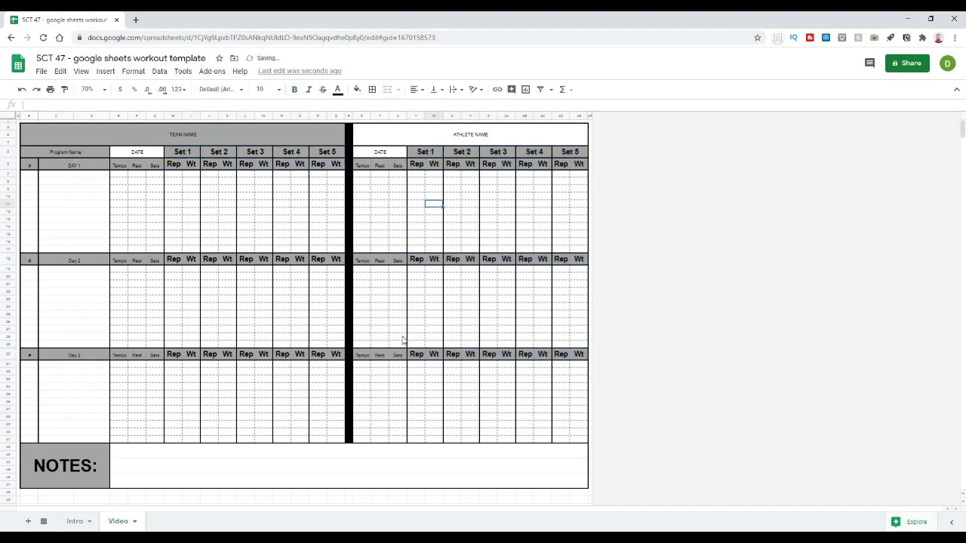
pyautogui.click(397, 364)
pyautogui.click(311, 424)
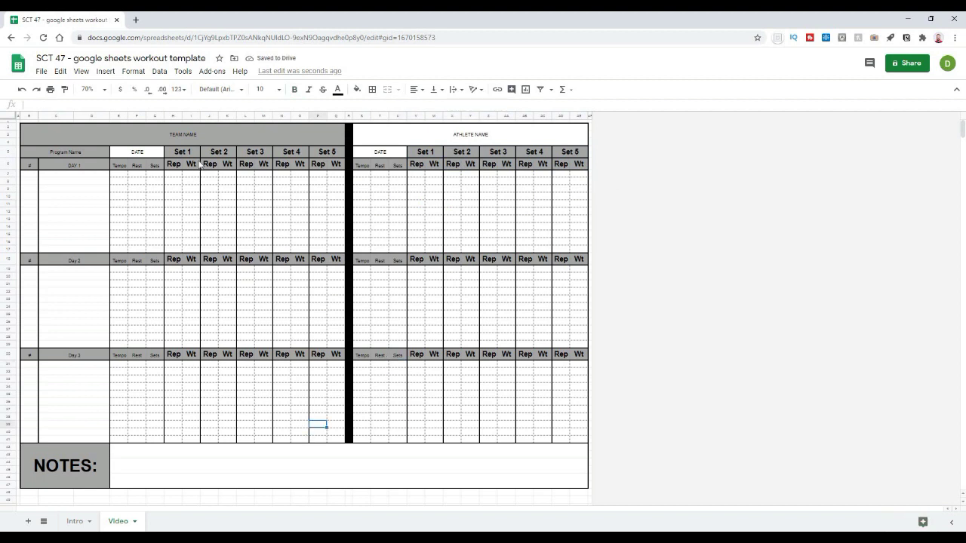
# Format the team section's Day 1 Tempo label as bold Arial and align it vertically to the middle
pyautogui.click(117, 167)
pyautogui.click(241, 90)
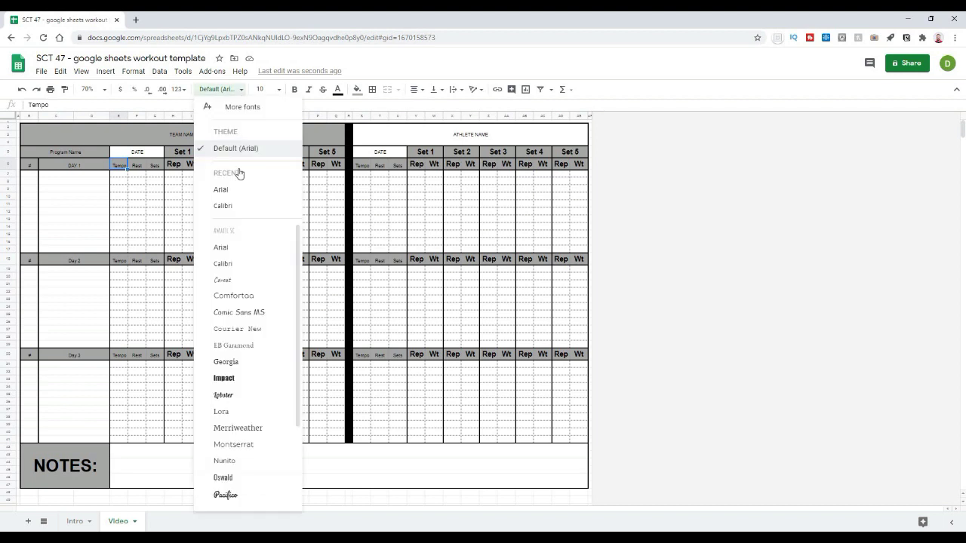
pyautogui.click(241, 247)
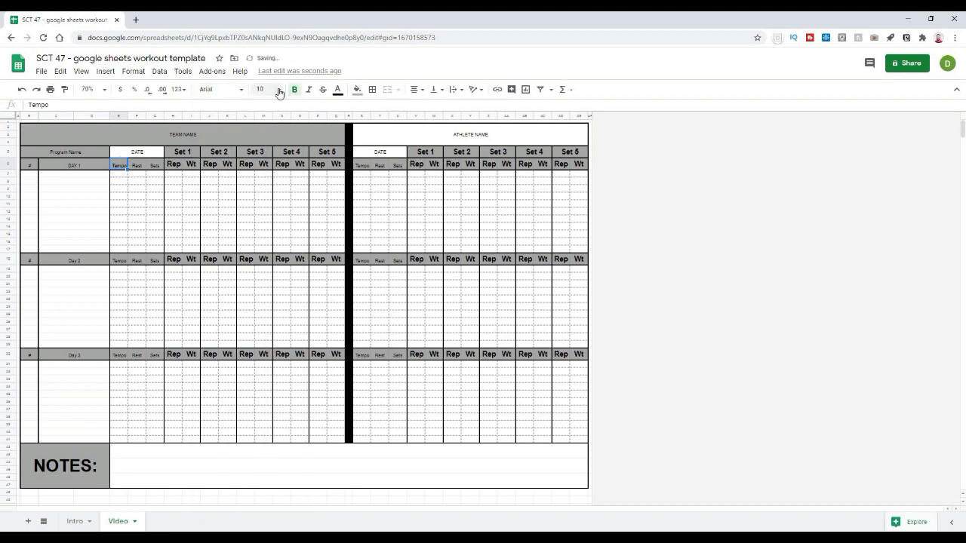
pyautogui.click(440, 90)
pyautogui.click(442, 104)
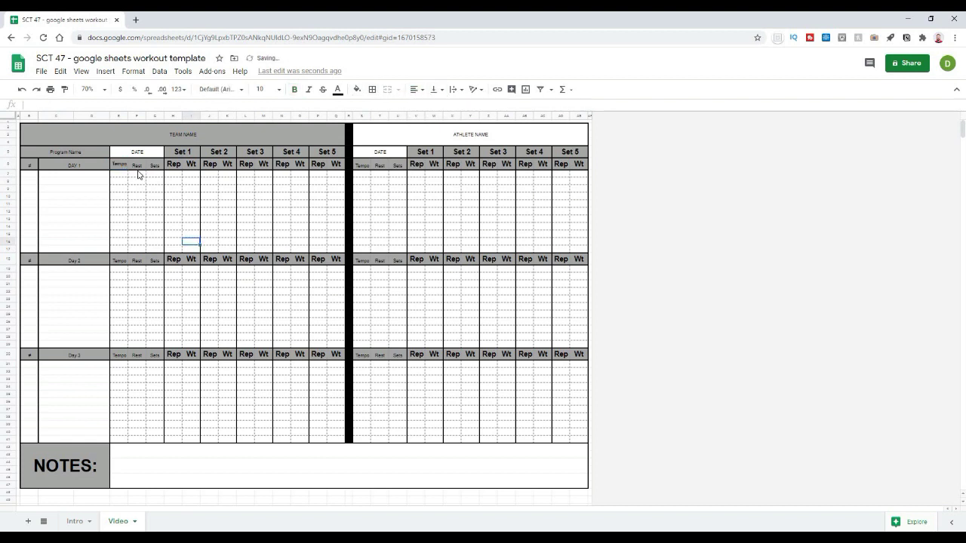
# Format the team section's Day 1 Rest and Sets labels as bold Arial, size 14
pyautogui.moveTo(137, 166); pyautogui.dragTo(155, 165)
pyautogui.click(279, 91)
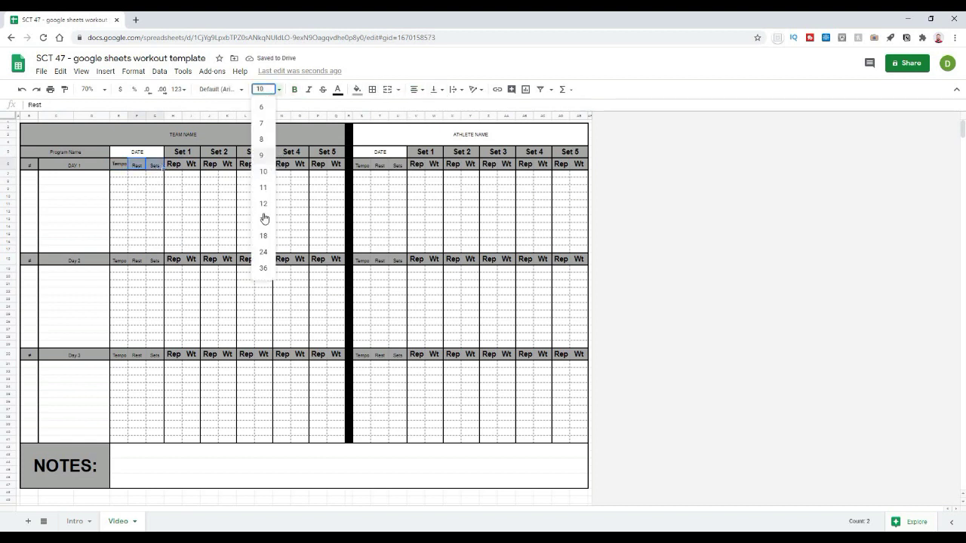
pyautogui.click(267, 228)
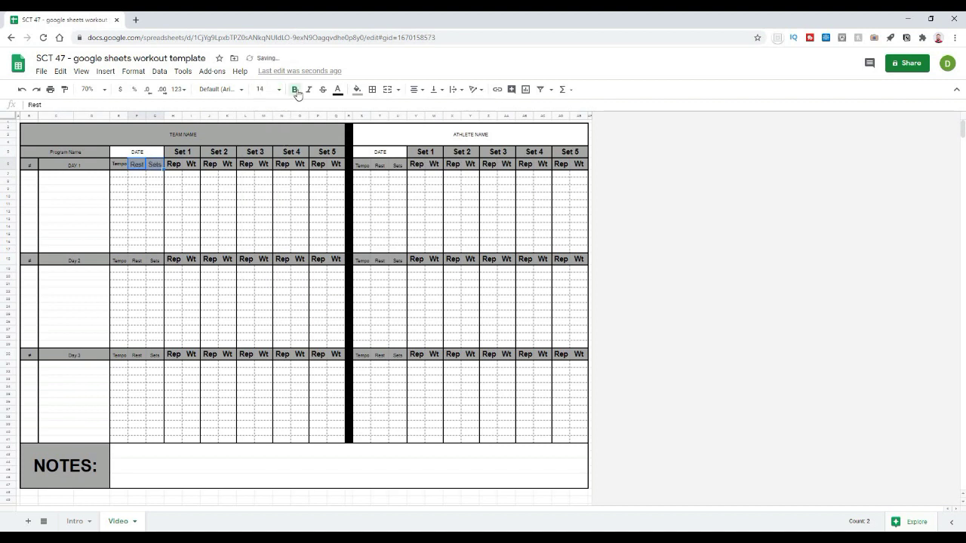
pyautogui.click(243, 90)
pyautogui.click(231, 248)
pyautogui.click(243, 321)
# Format the team section's DATE cell as bold, size 14, with light gray text
pyautogui.click(140, 153)
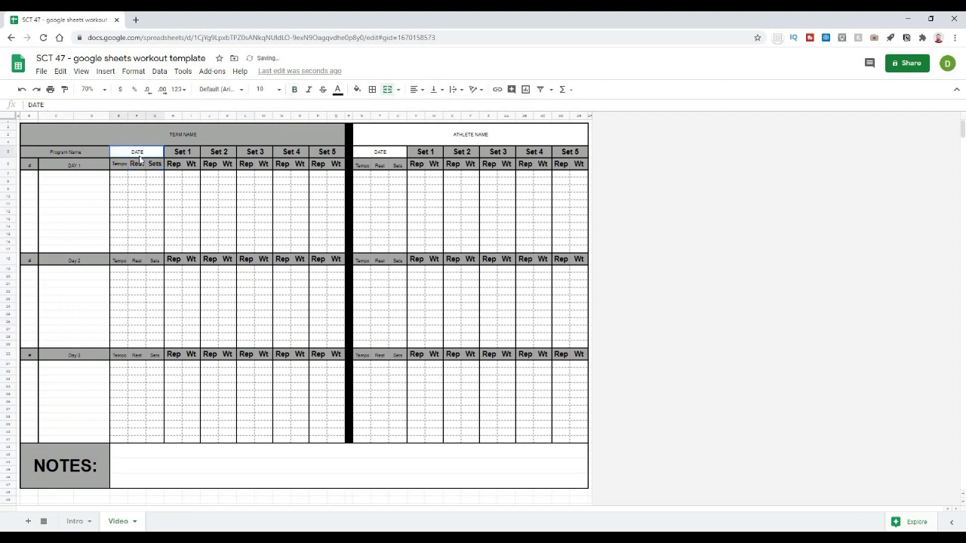
pyautogui.click(277, 90)
pyautogui.click(267, 225)
pyautogui.click(295, 90)
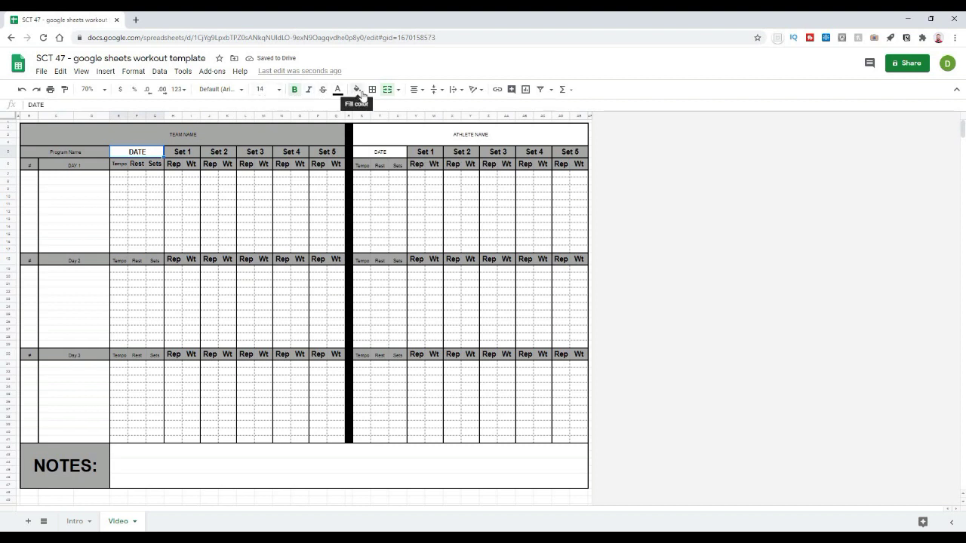
pyautogui.click(337, 91)
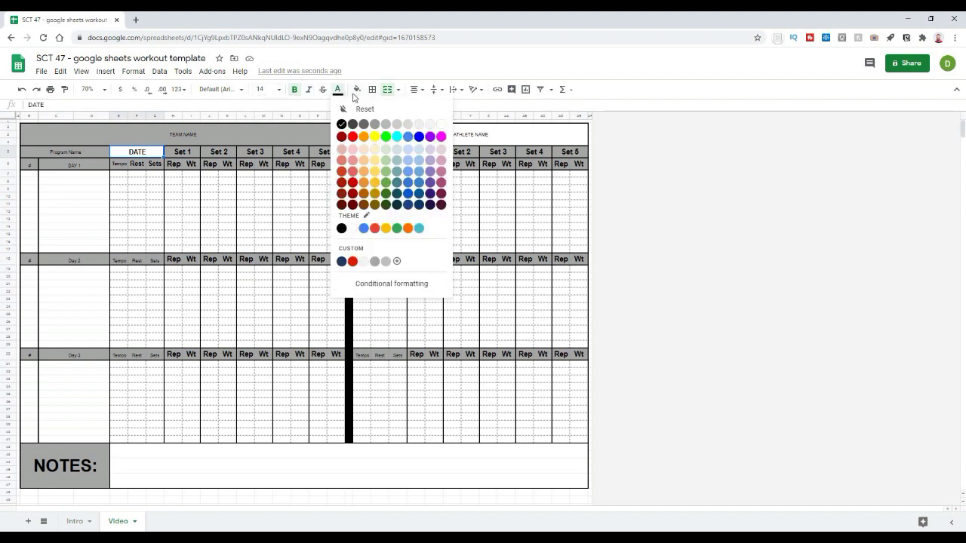
pyautogui.click(420, 126)
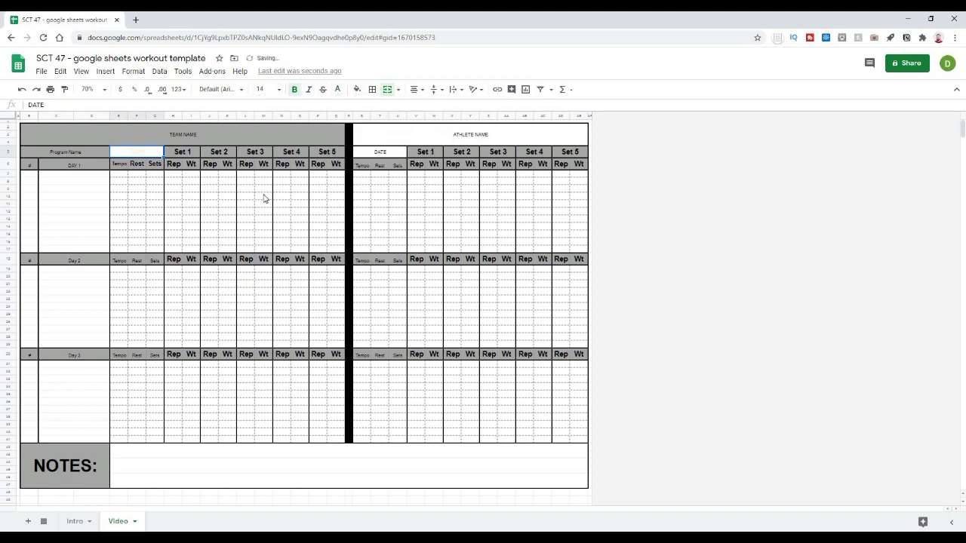
pyautogui.click(356, 89)
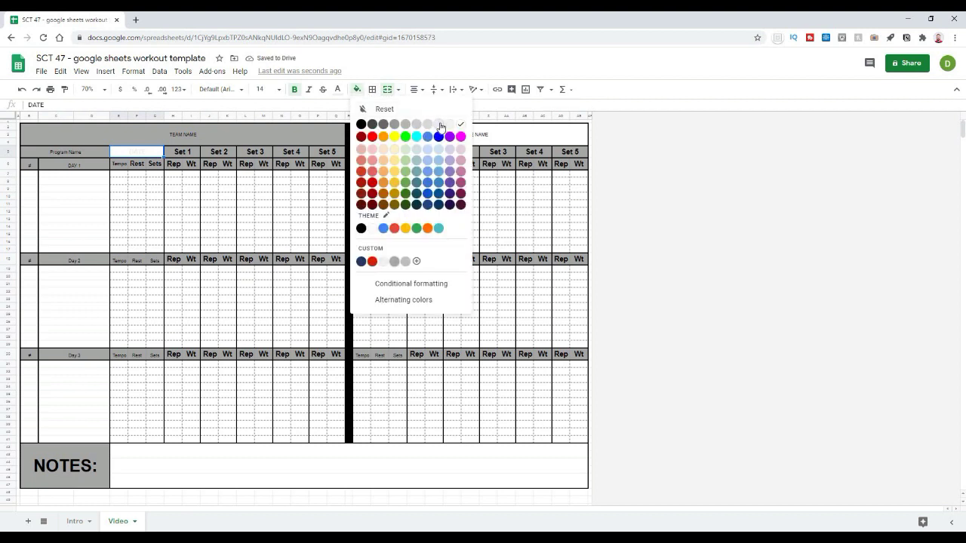
pyautogui.click(215, 211)
pyautogui.click(357, 89)
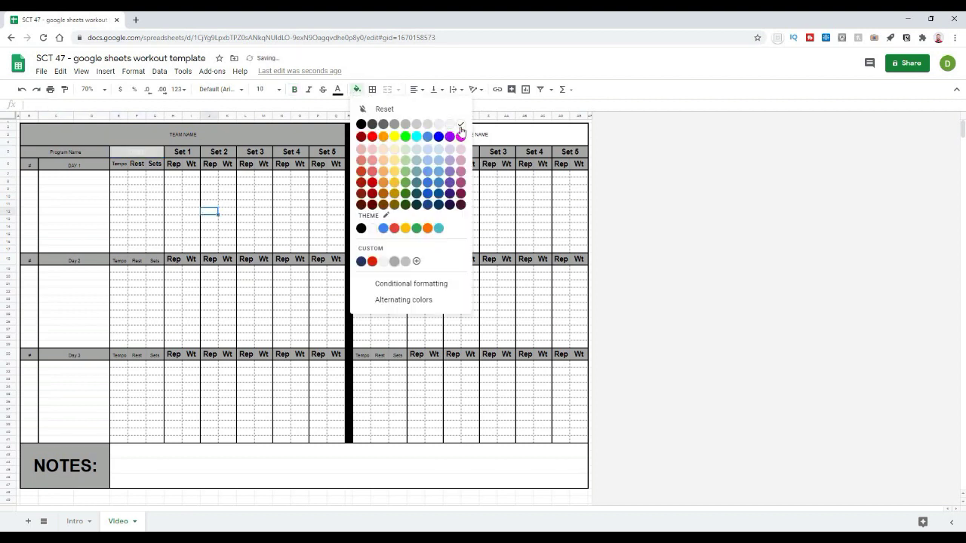
pyautogui.click(459, 126)
pyautogui.click(137, 151)
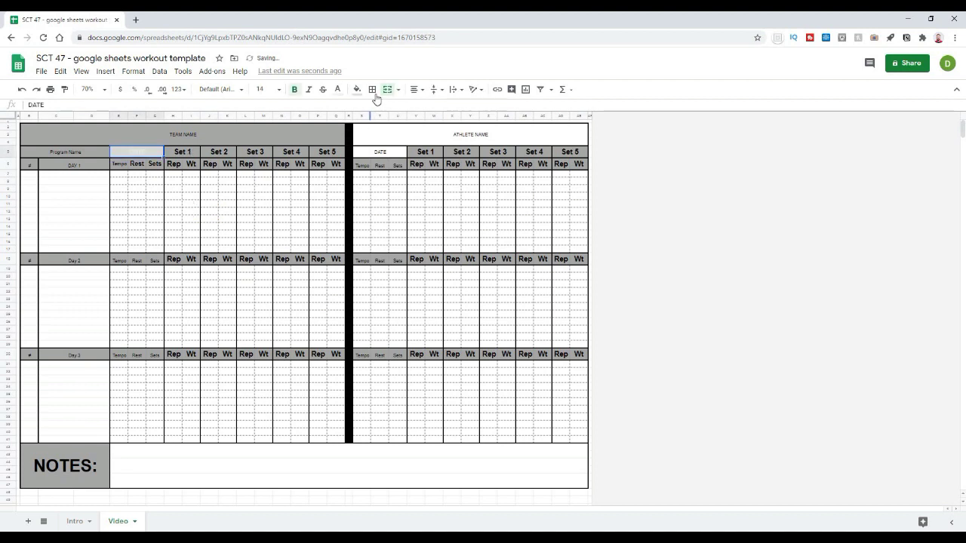
pyautogui.click(357, 89)
pyautogui.click(459, 126)
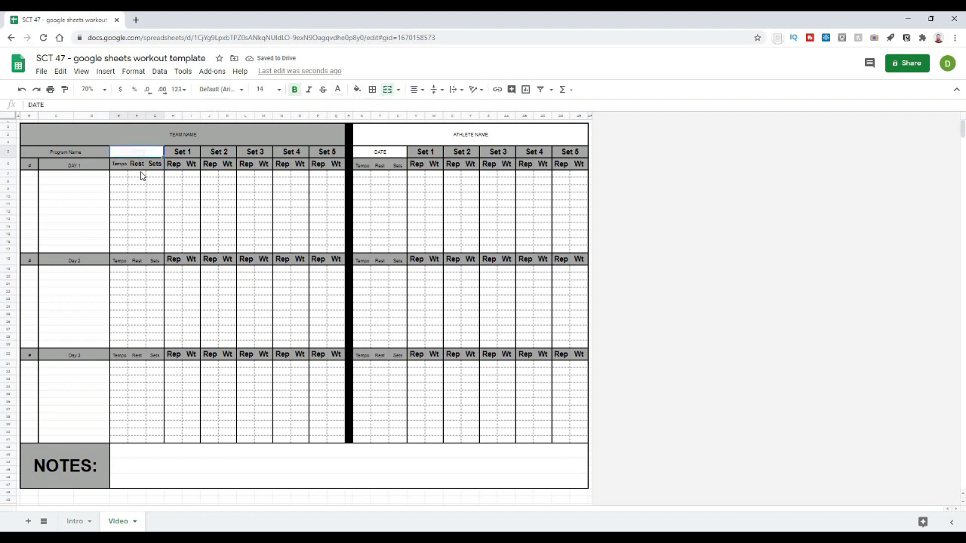
pyautogui.click(128, 200)
pyautogui.click(133, 156)
pyautogui.click(224, 210)
# Format the ATHLETE NAME heading as bold Arial, size 36
pyautogui.click(431, 134)
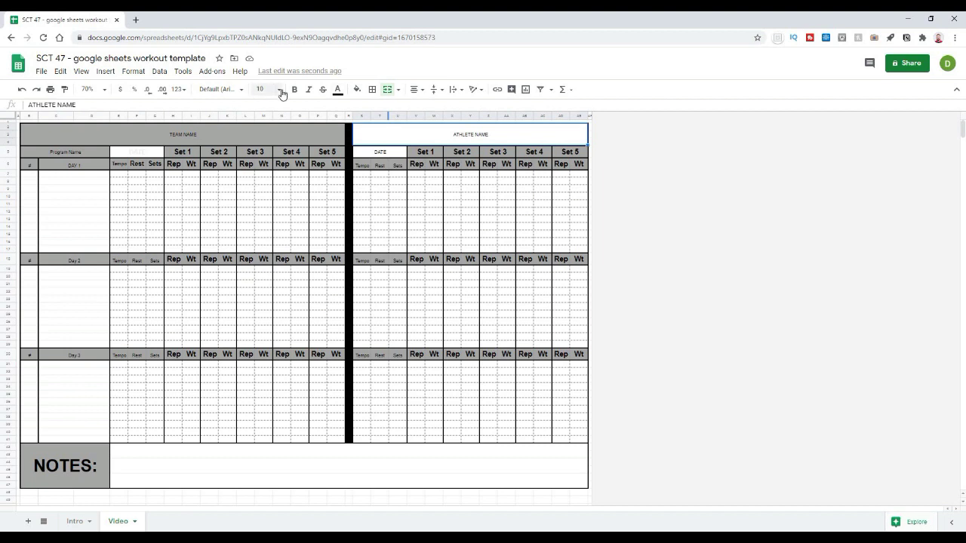
pyautogui.click(281, 93)
pyautogui.click(264, 268)
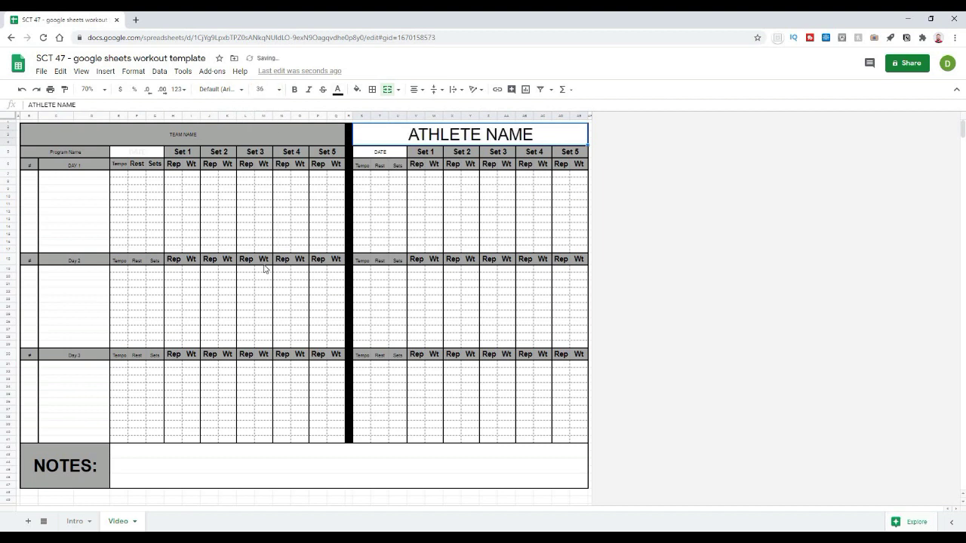
pyautogui.click(294, 90)
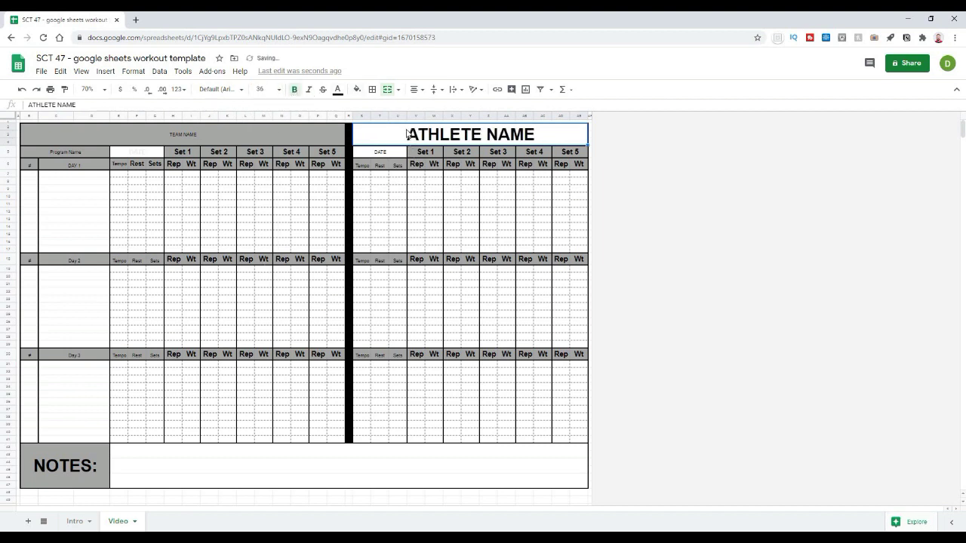
pyautogui.click(240, 89)
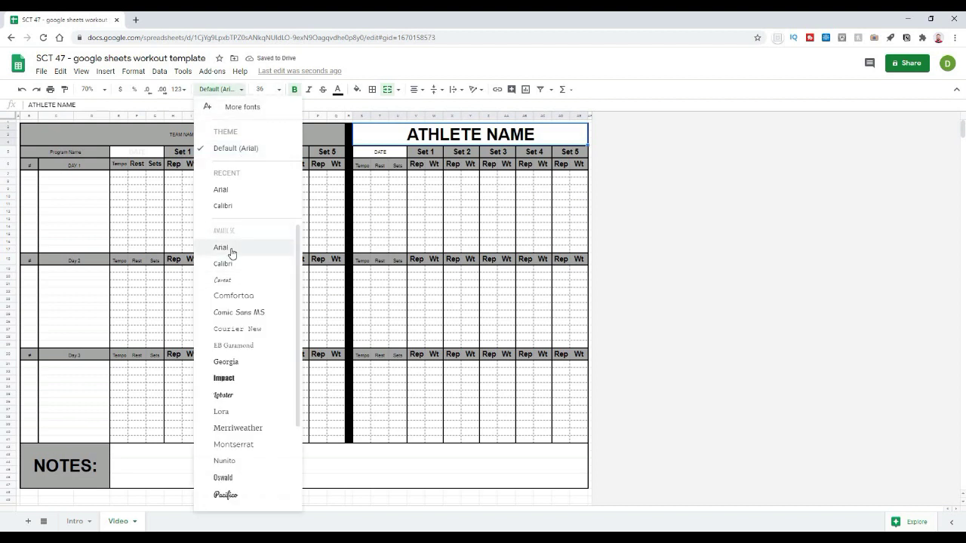
pyautogui.click(231, 251)
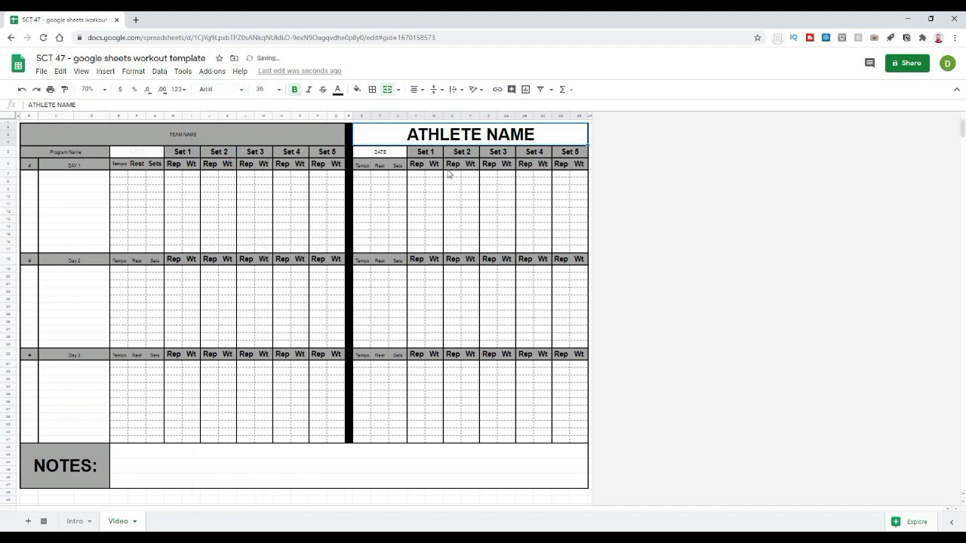
# Change the ATHLETE NAME heading's text color to light gray
pyautogui.click(357, 89)
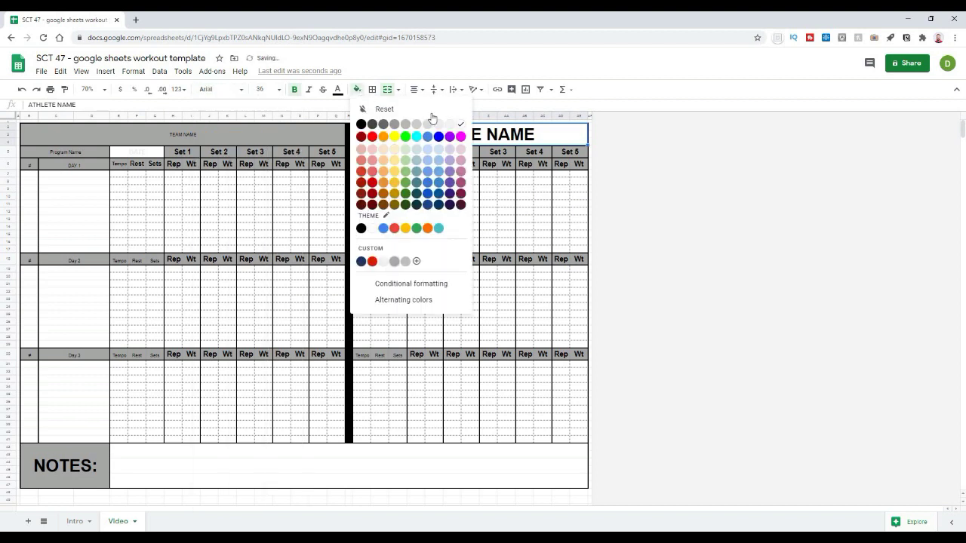
pyautogui.click(356, 90)
pyautogui.click(338, 89)
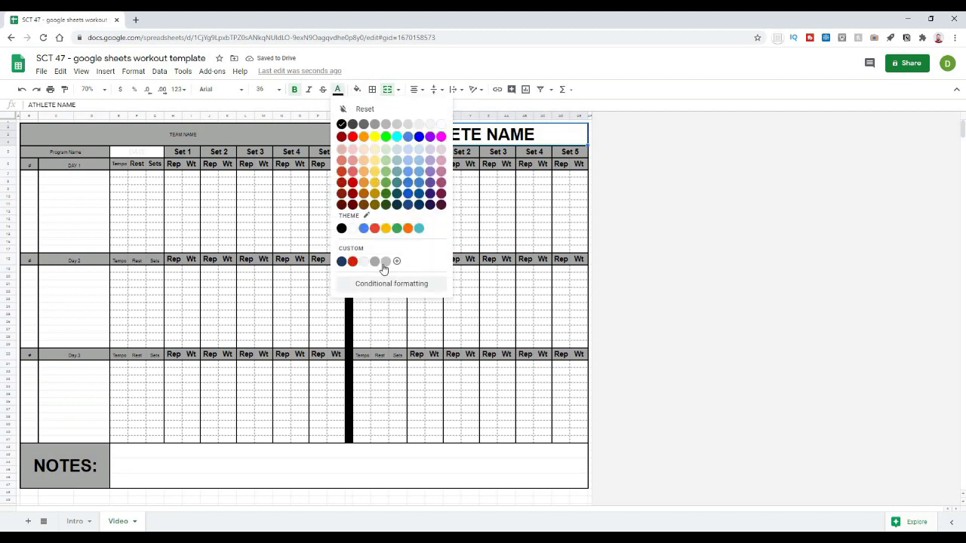
pyautogui.click(408, 124)
pyautogui.click(451, 306)
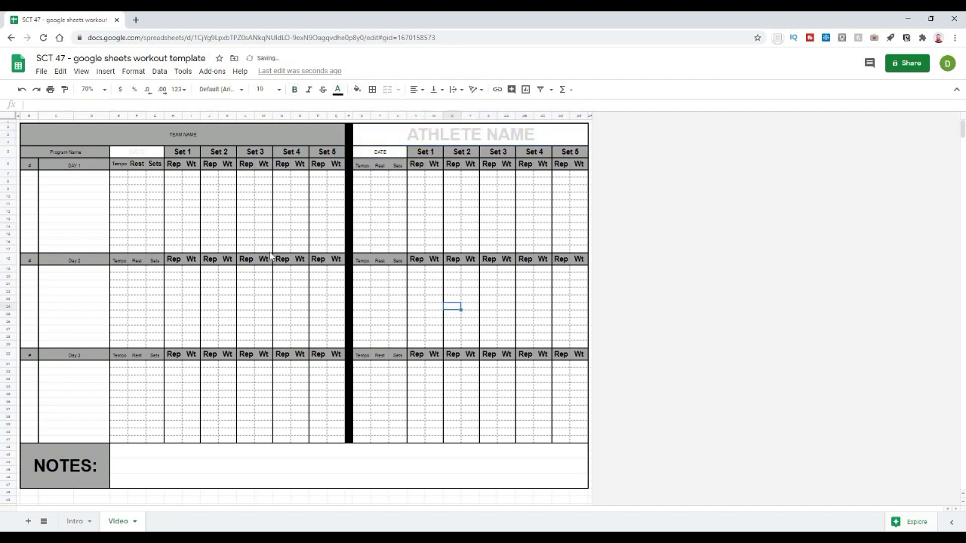
# Enlarge the TEAM NAME heading to size 36 and make it bold
pyautogui.click(147, 129)
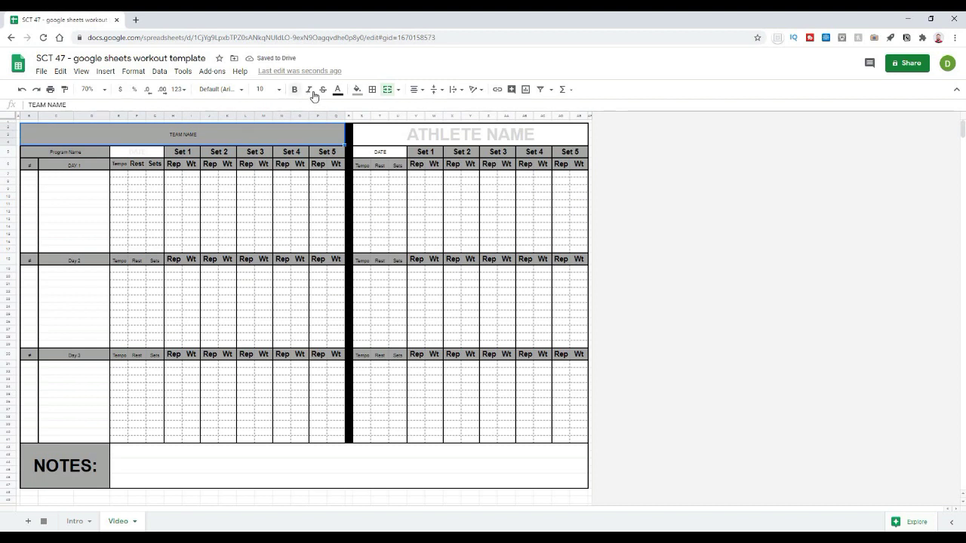
pyautogui.click(280, 92)
pyautogui.click(263, 267)
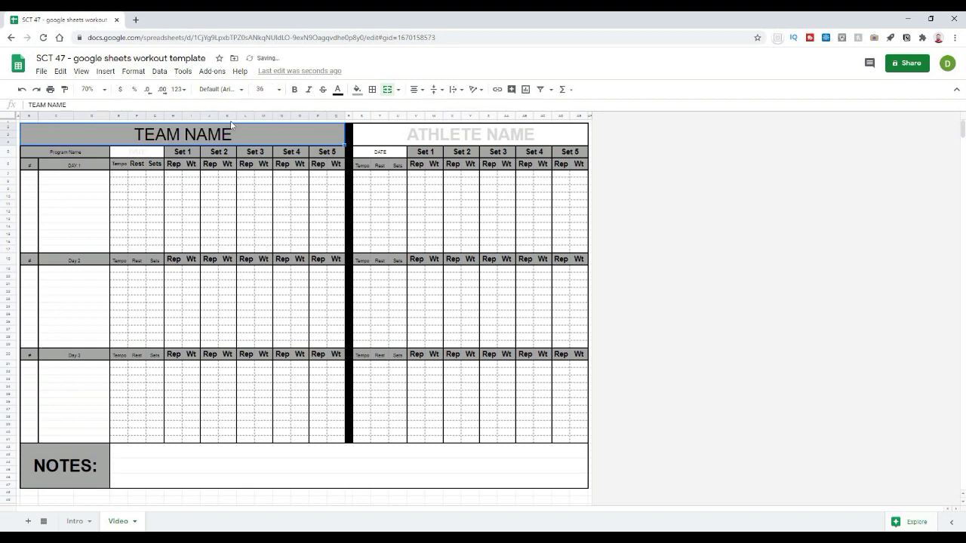
pyautogui.click(295, 90)
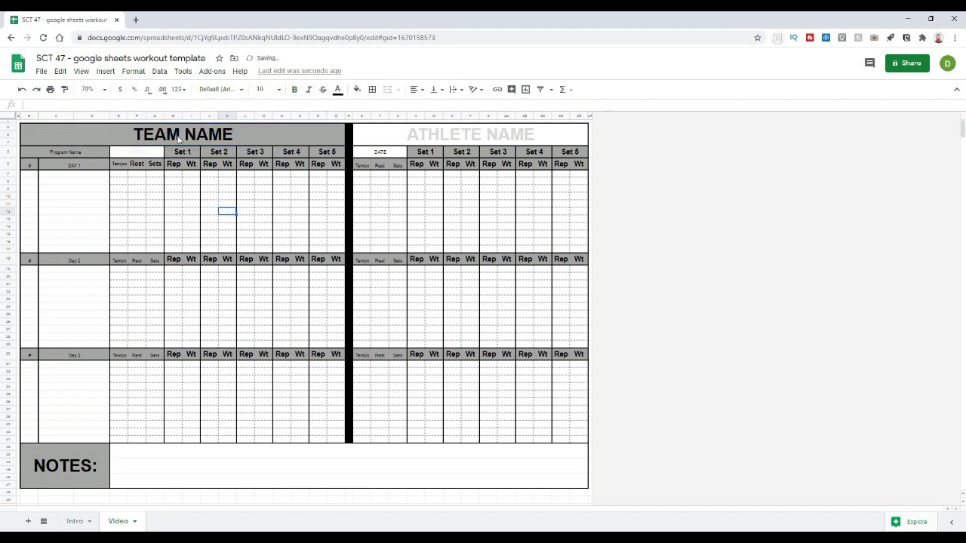
pyautogui.click(261, 261)
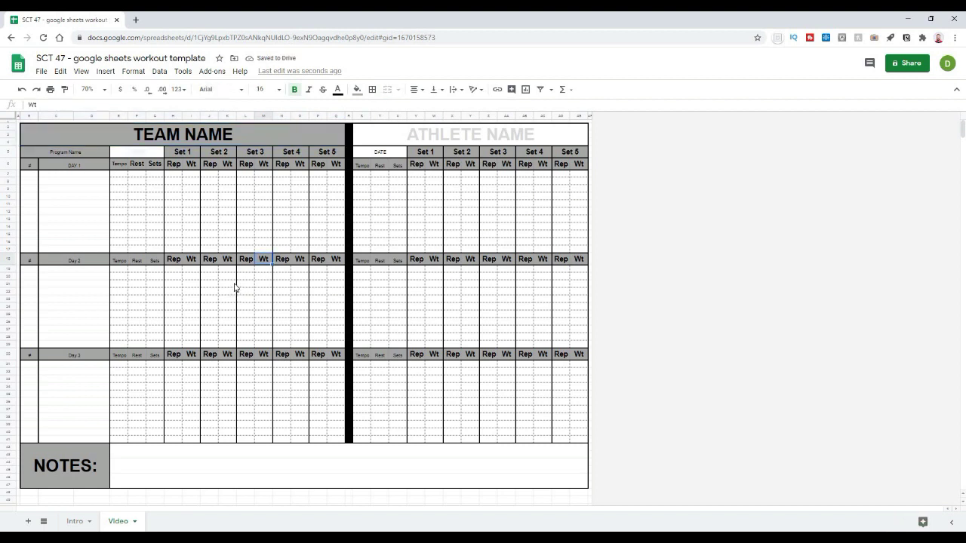
pyautogui.click(250, 299)
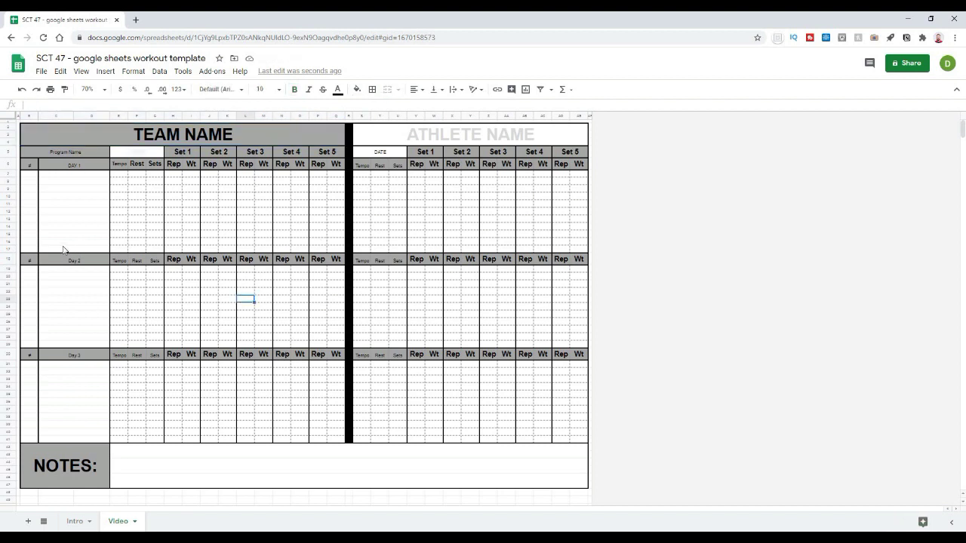
# Format Program Name, the Day 1 to Day 3 titles and their # labels together as bold Arial, size 18
pyautogui.click(78, 165)
pyautogui.moveTo(42, 167); pyautogui.dragTo(43, 151)
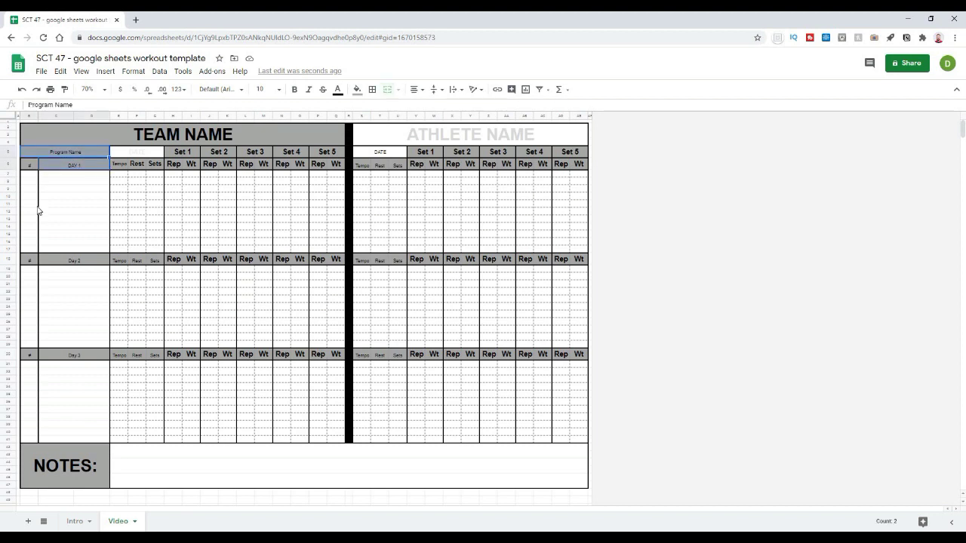
pyautogui.keyDown('ctrl'); pyautogui.click(37, 259); pyautogui.keyUp('ctrl')
pyautogui.keyDown('ctrl'); pyautogui.click(54, 358); pyautogui.keyUp('ctrl')
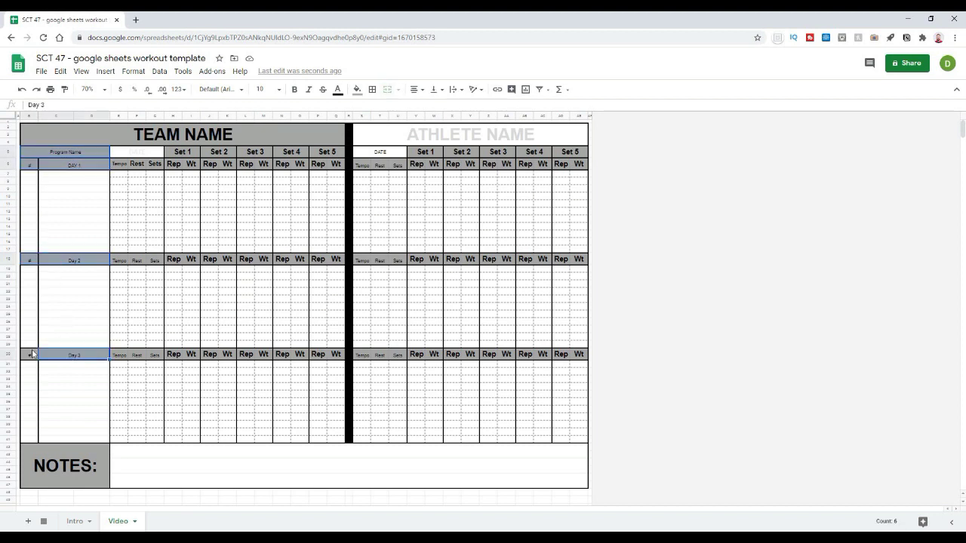
pyautogui.keyDown('ctrl'); pyautogui.click(32, 354); pyautogui.keyUp('ctrl')
pyautogui.click(278, 89)
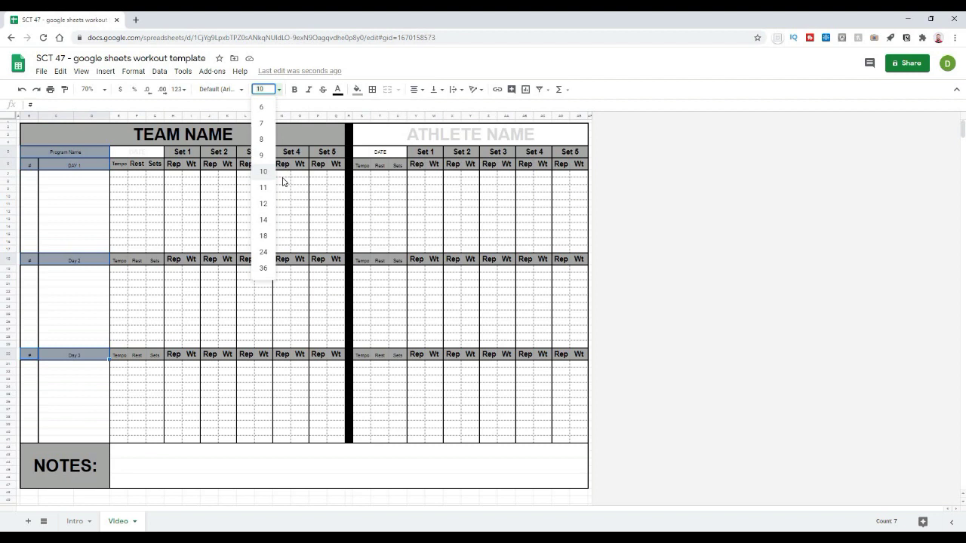
pyautogui.click(264, 237)
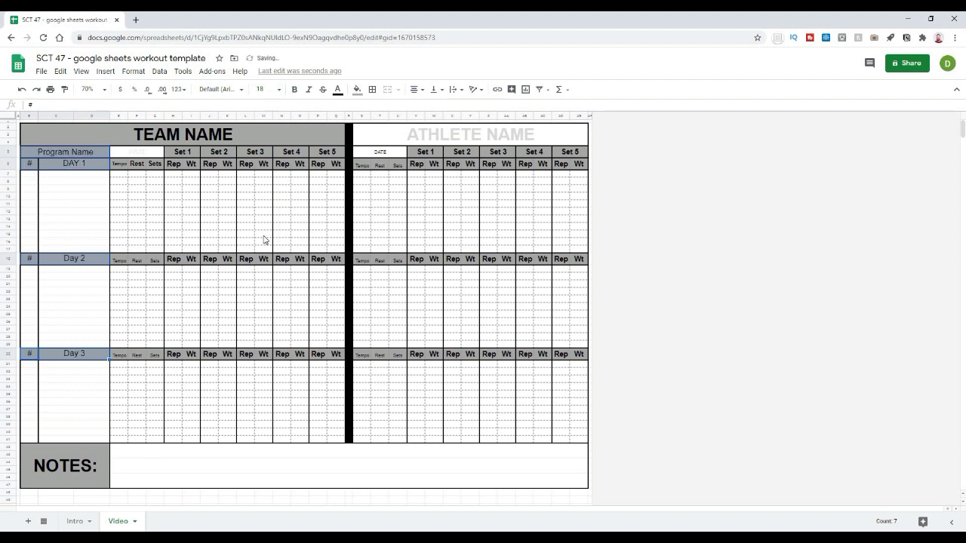
pyautogui.click(294, 89)
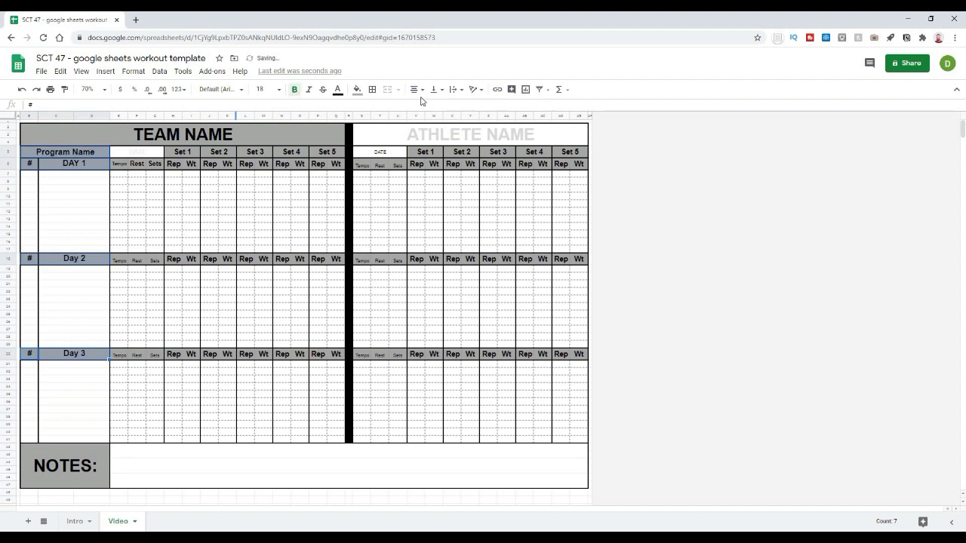
pyautogui.click(226, 89)
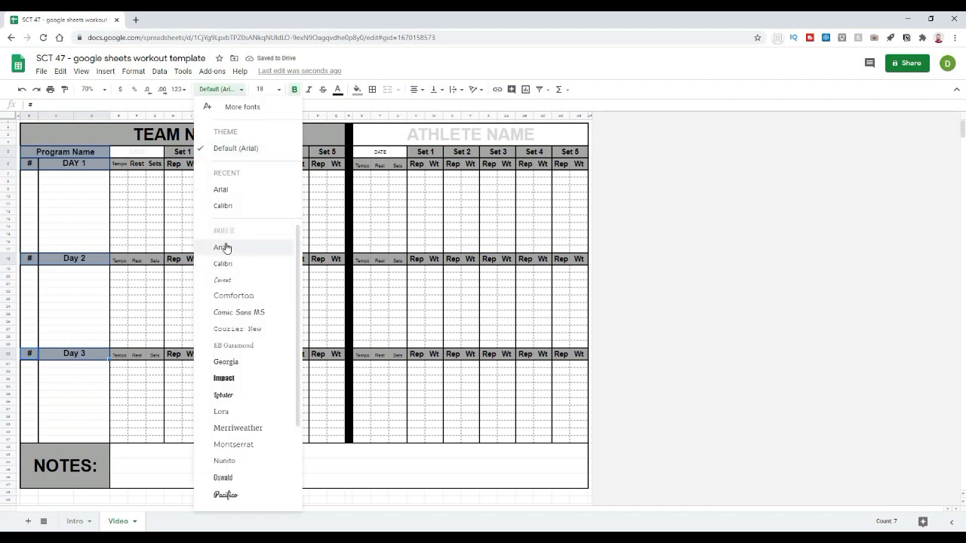
pyautogui.click(226, 246)
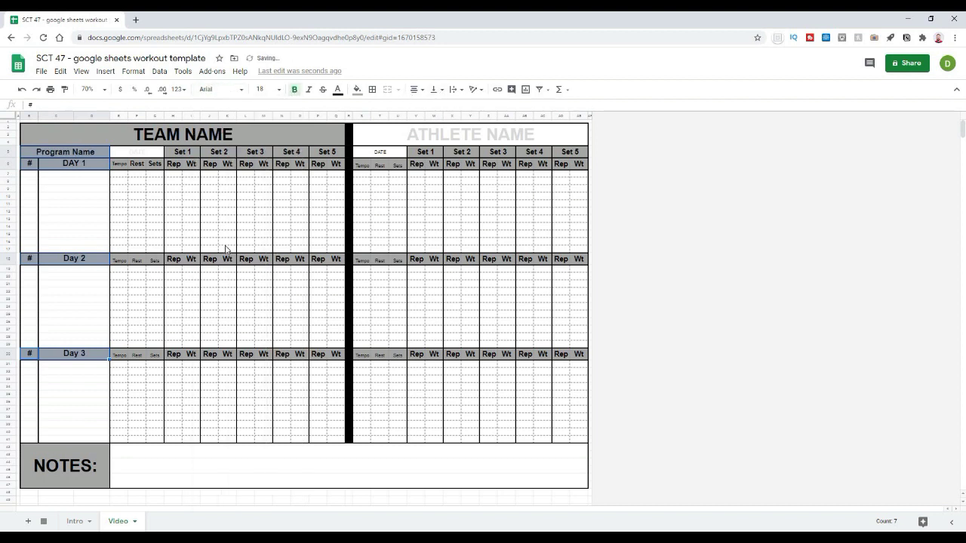
# Center the Program Name, day title and # cells both vertically and horizontally
pyautogui.click(435, 89)
pyautogui.click(449, 107)
pyautogui.click(415, 89)
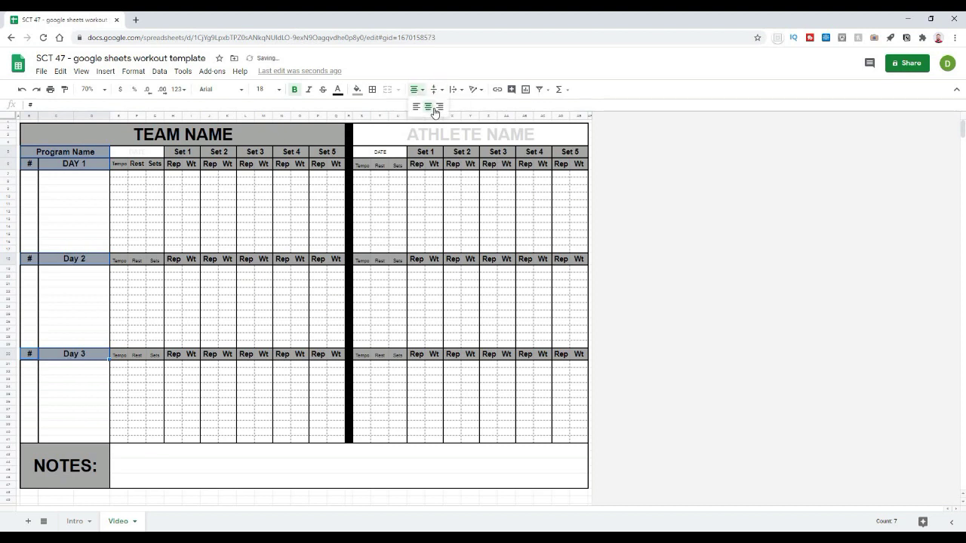
pyautogui.click(425, 107)
pyautogui.click(226, 330)
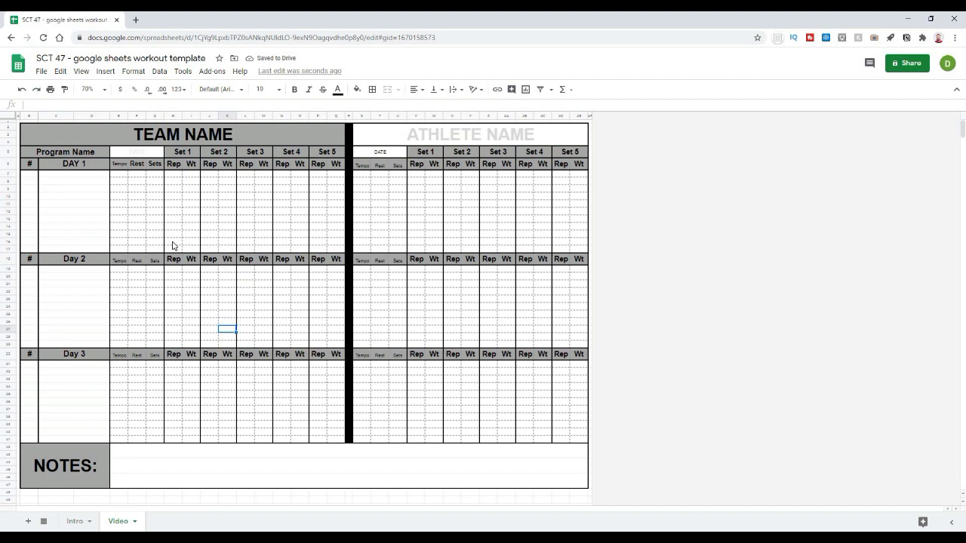
# Apply the team section's DATE cell formatting, with its light gray text, to the athlete section's DATE cell
pyautogui.click(157, 154)
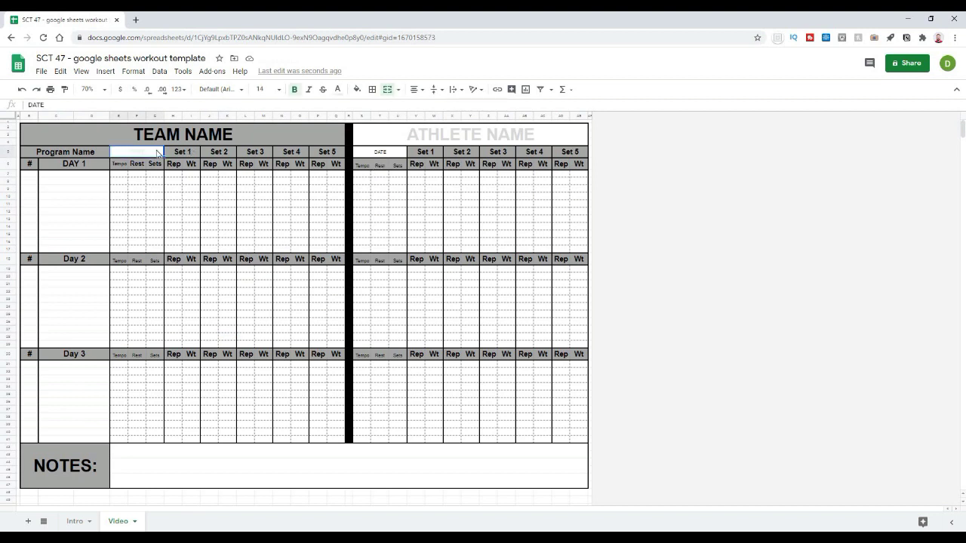
pyautogui.click(367, 153)
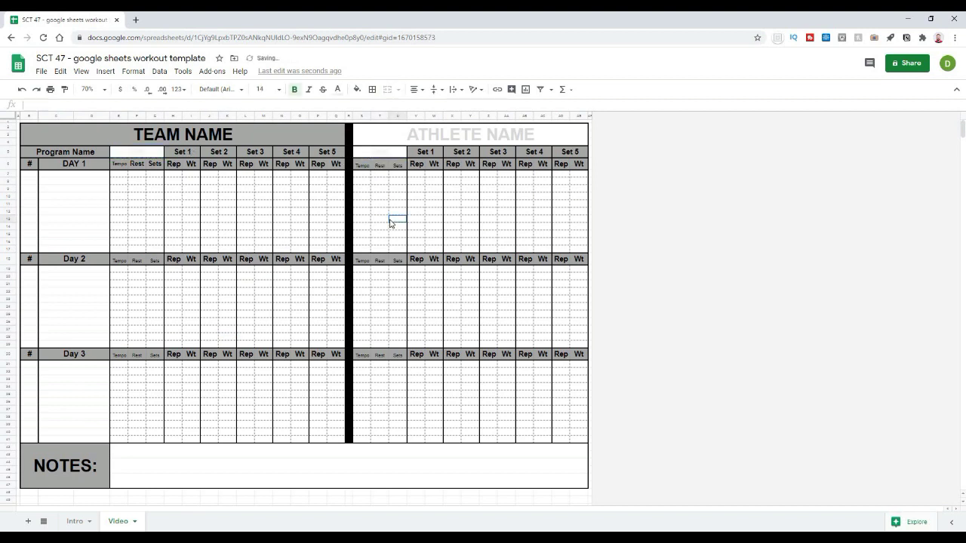
pyautogui.click(522, 306)
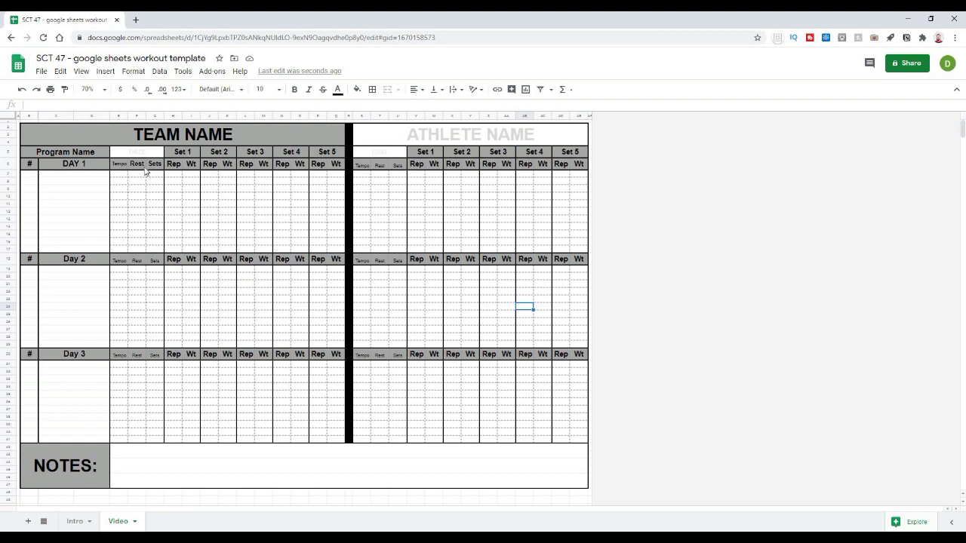
# Copy the team section's Day 1 Tempo, Rest and Sets headers over the matching Day 2 and Day 3 headers
pyautogui.moveTo(119, 164); pyautogui.dragTo(155, 165)
pyautogui.hotkey('ctrl', 'c')
pyautogui.click(119, 261)
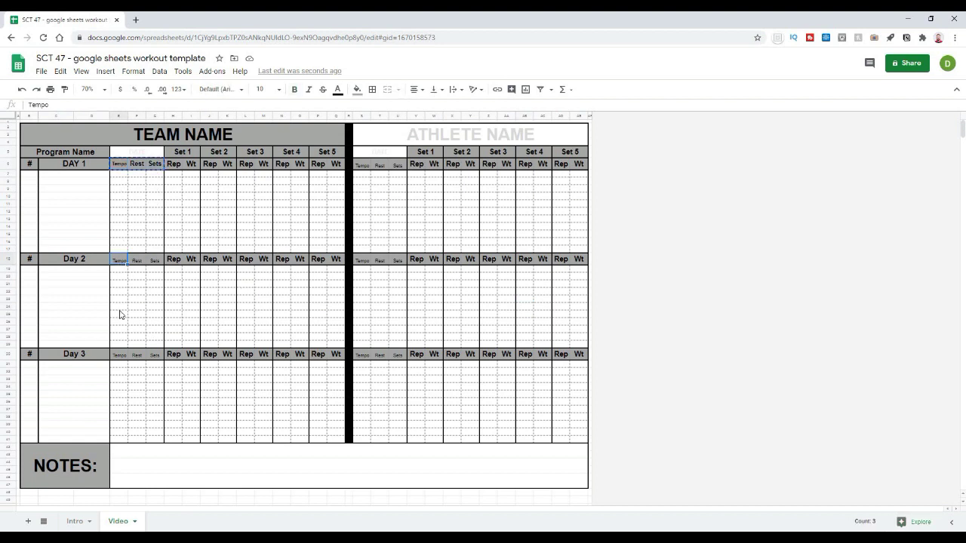
pyautogui.hotkey('ctrl', 'v')
pyautogui.click(121, 355)
pyautogui.hotkey('ctrl', 'v')
# Paste the copied Tempo, Rest and Sets headers over the athlete section's Day 3, Day 2 and Day 1 headers
pyautogui.click(362, 354)
pyautogui.hotkey('ctrl', 'v')
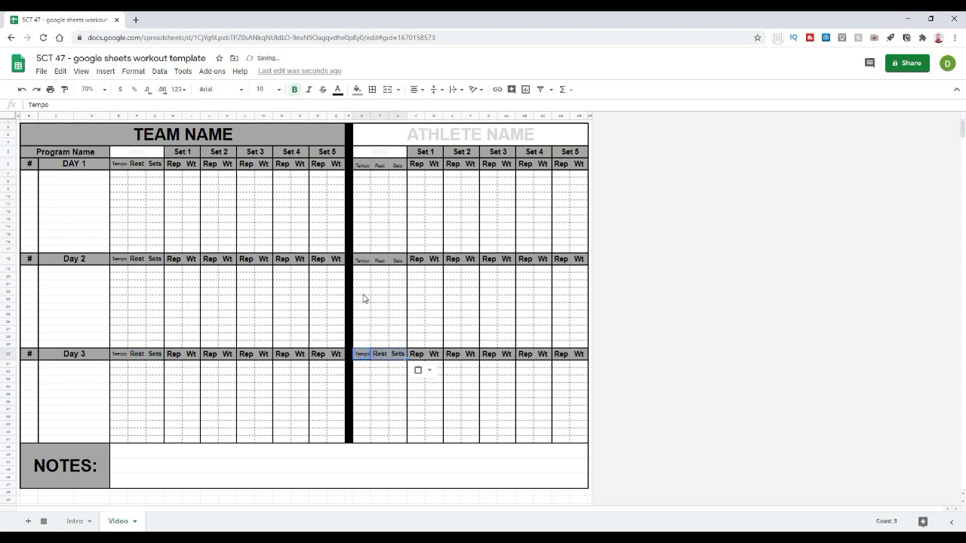
pyautogui.click(361, 261)
pyautogui.hotkey('ctrl', 'v')
pyautogui.click(363, 165)
pyautogui.hotkey('ctrl', 'v')
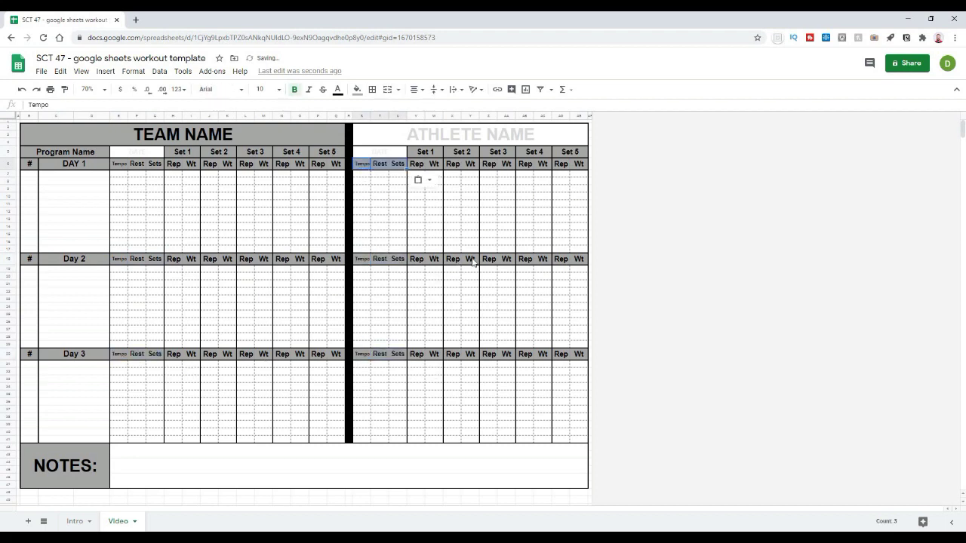
pyautogui.click(451, 378)
# Set the height of row 48, directly below the notes area, to 5 pixels
pyautogui.scroll(-3, 209, 425)
pyautogui.scroll(3, 129, 397)
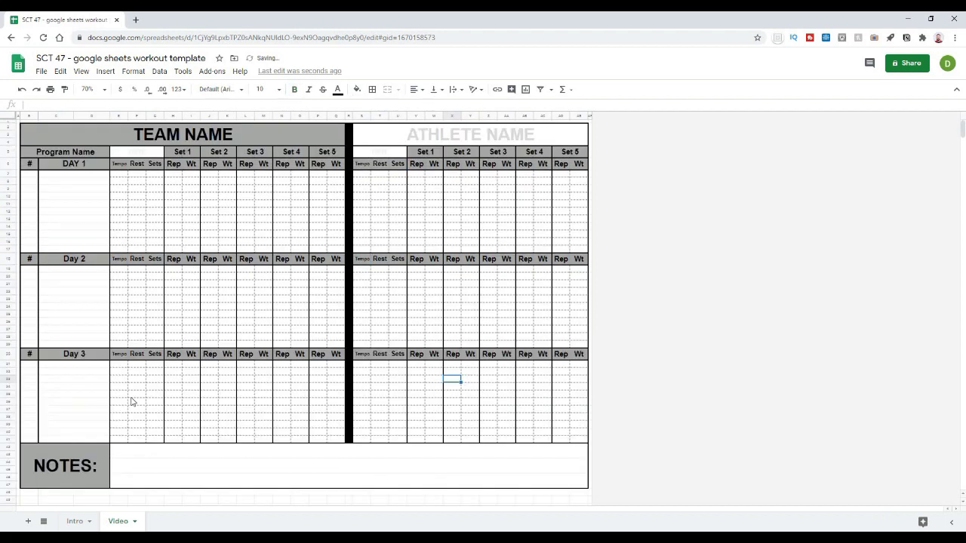
pyautogui.scroll(-3, 131, 400)
pyautogui.click(9, 406)
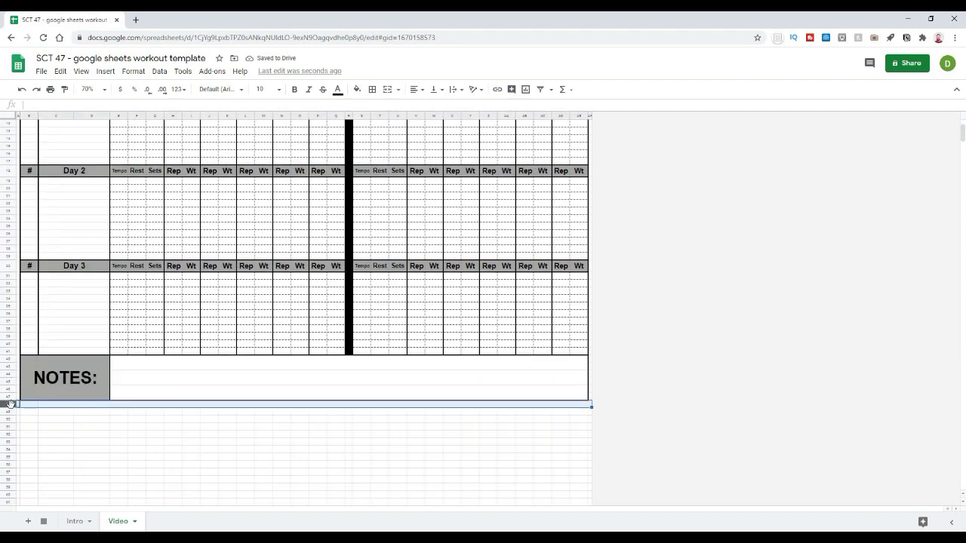
pyautogui.rightClick(9, 405)
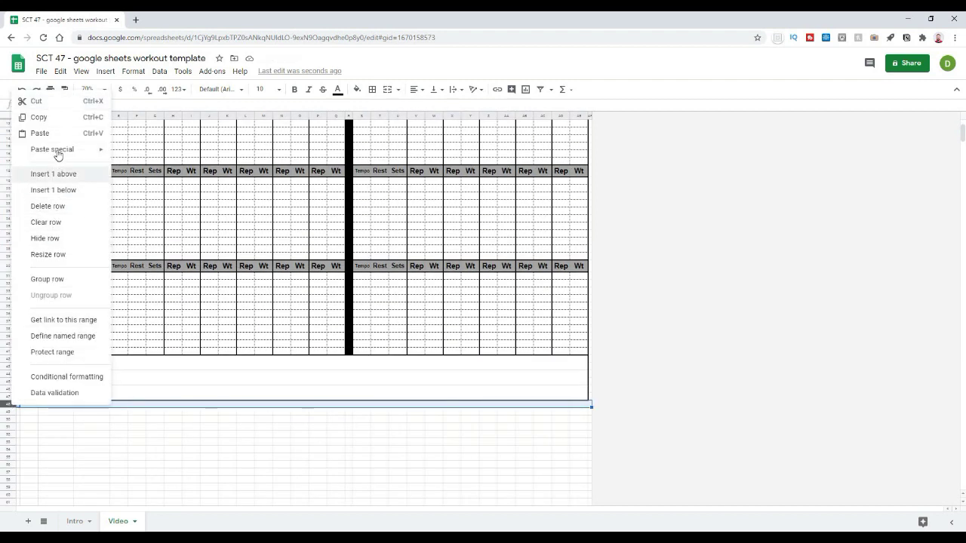
pyautogui.click(64, 258)
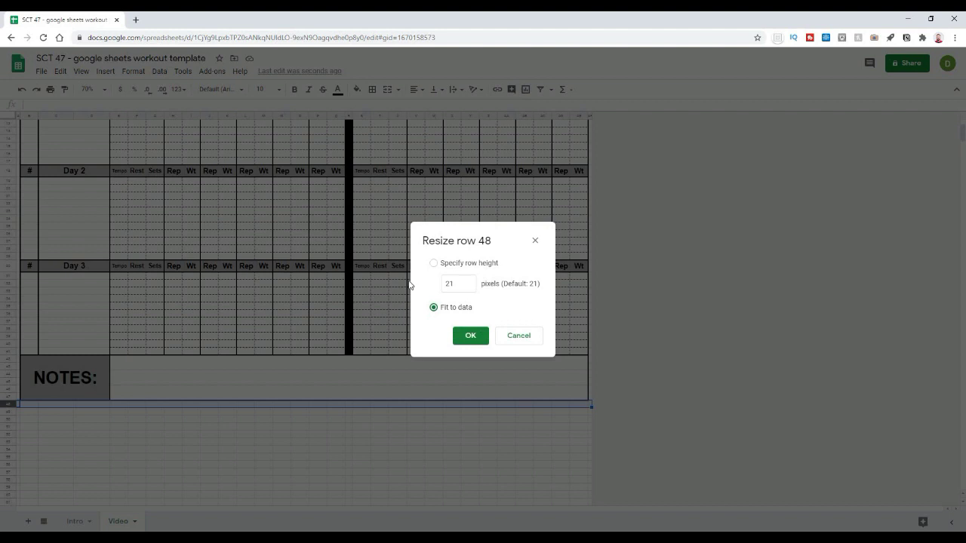
pyautogui.click(458, 285)
pyautogui.write('5')
pyautogui.press('Return')
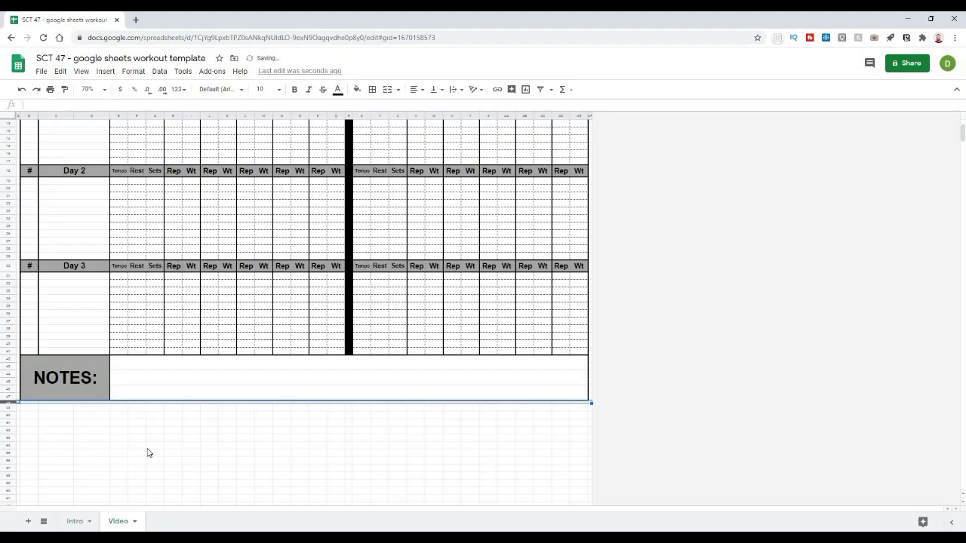
pyautogui.click(191, 445)
pyautogui.click(6, 411)
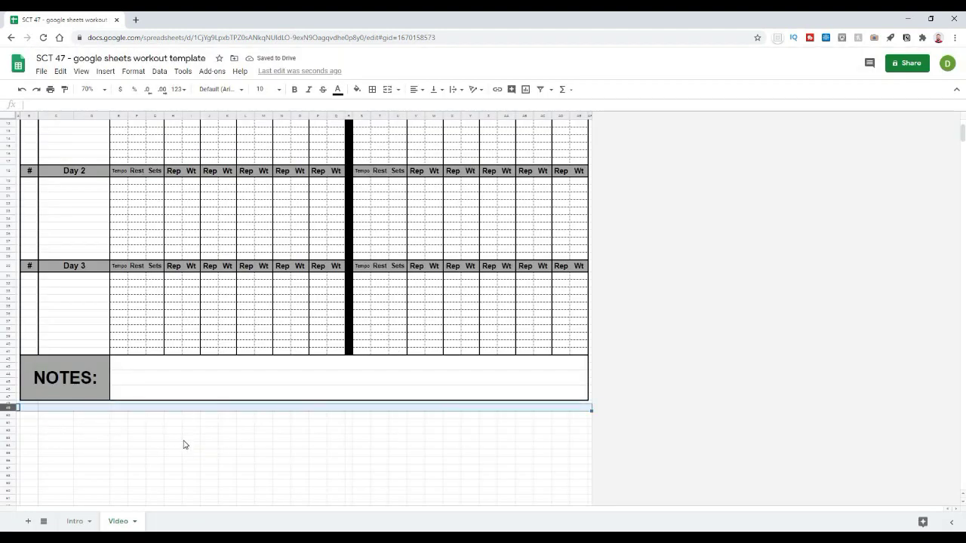
pyautogui.scroll(3, 190, 330)
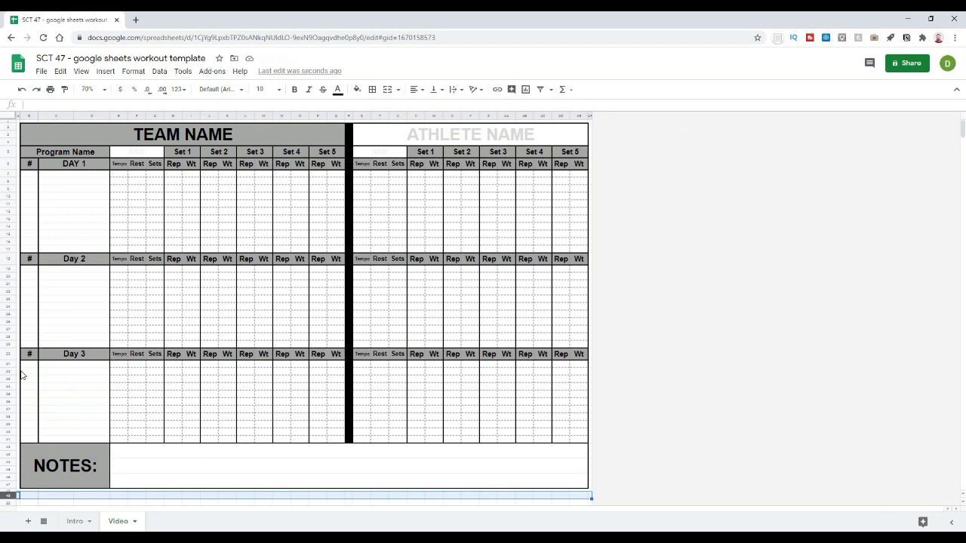
pyautogui.scroll(-2, 522, 291)
pyautogui.scroll(2, 522, 291)
pyautogui.scroll(-3, 63, 408)
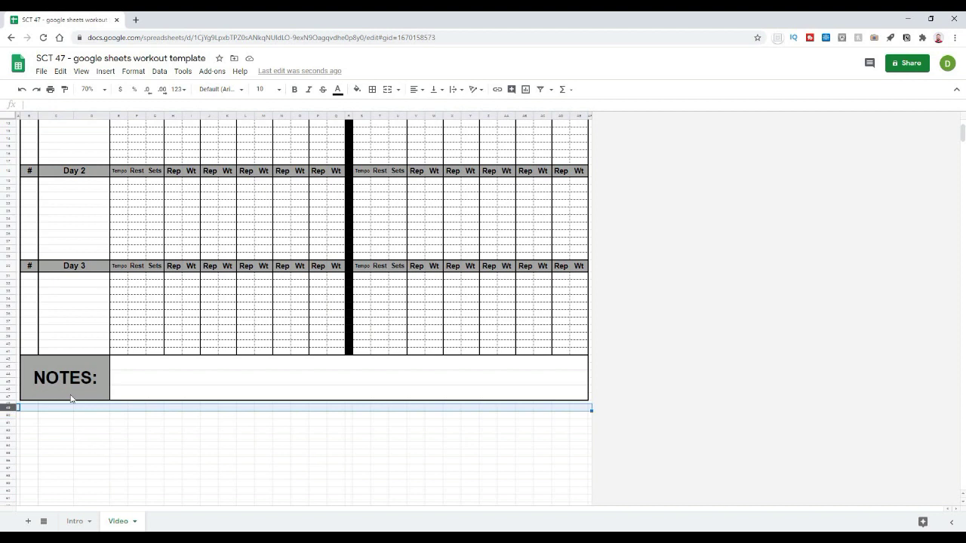
pyautogui.hotkey('ctrl', 'shift', 'Down')
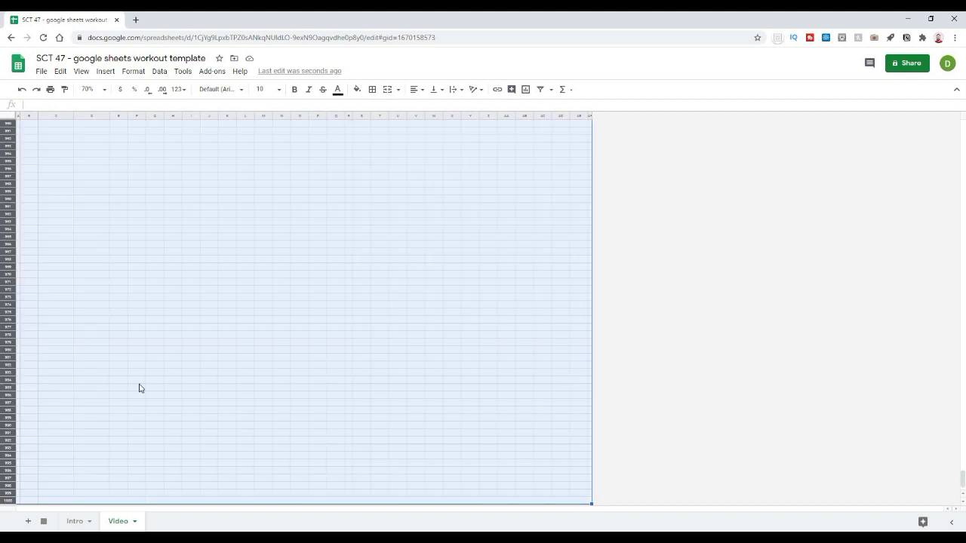
pyautogui.rightClick(10, 375)
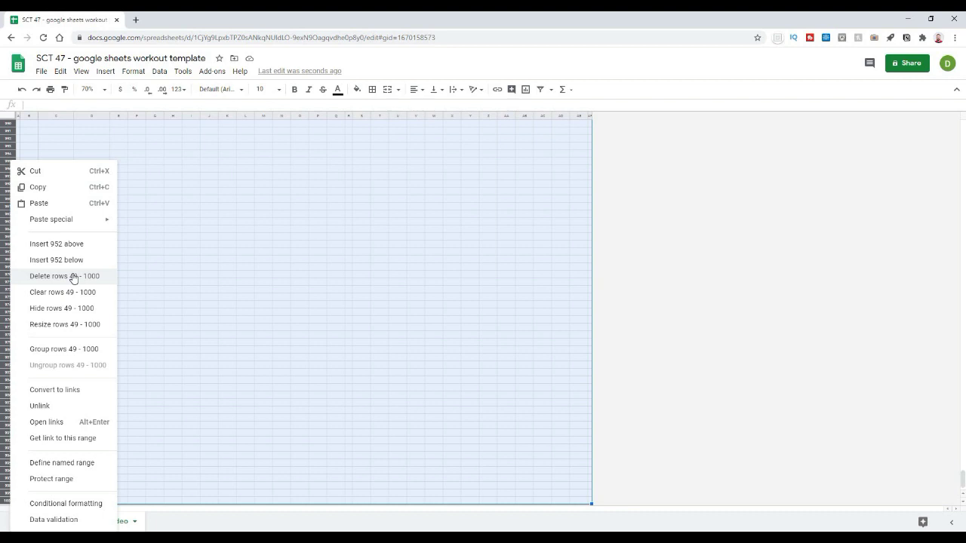
pyautogui.click(166, 274)
pyautogui.scroll(5, 90, 276)
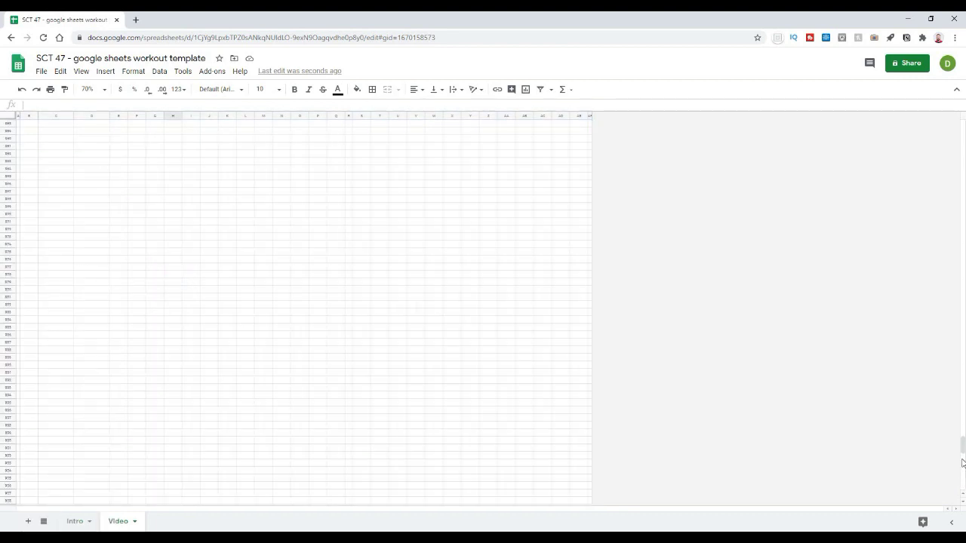
pyautogui.moveTo(964, 220); pyautogui.dragTo(958, 134)
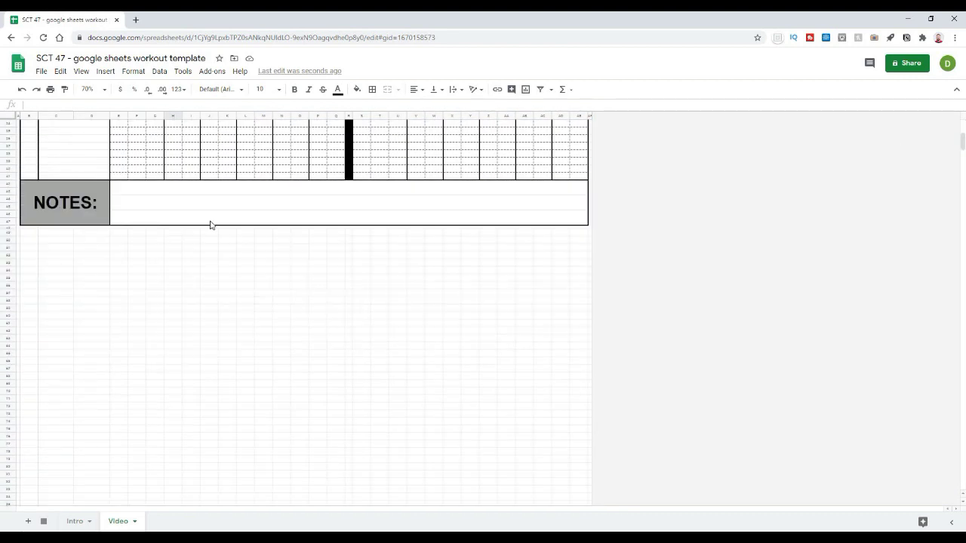
# Delete the unused rows 49 to 1000 below the template
pyautogui.click(8, 232)
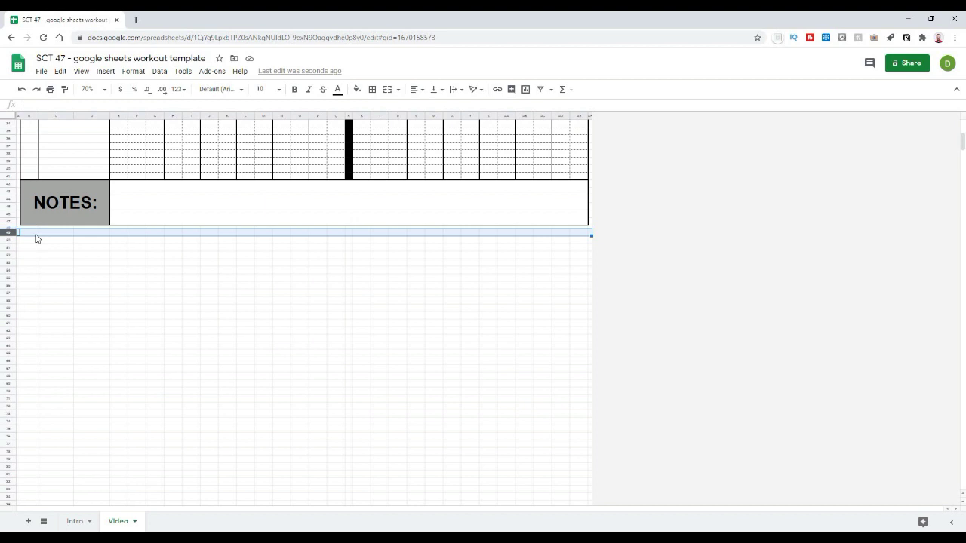
pyautogui.hotkey('ctrl', 'shift', 'Down')
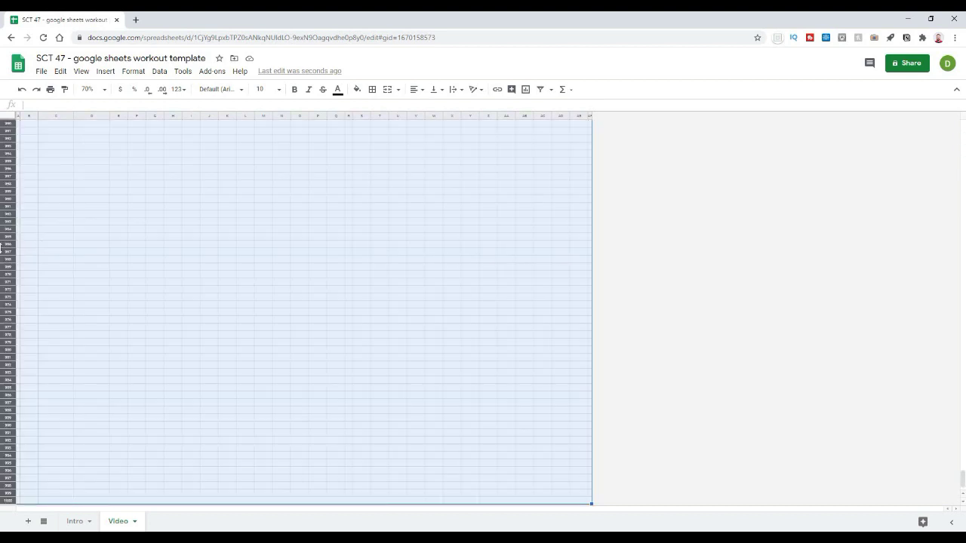
pyautogui.rightClick(9, 243)
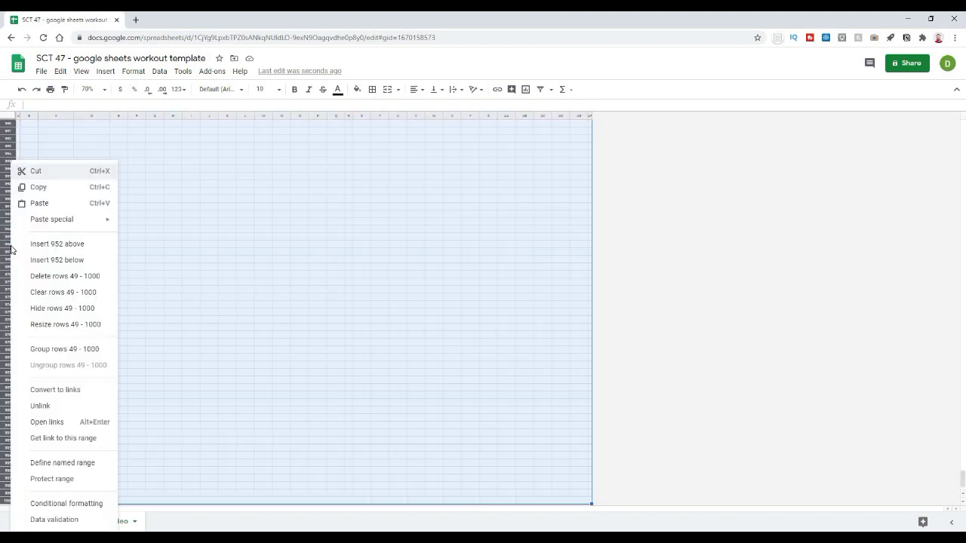
pyautogui.click(44, 276)
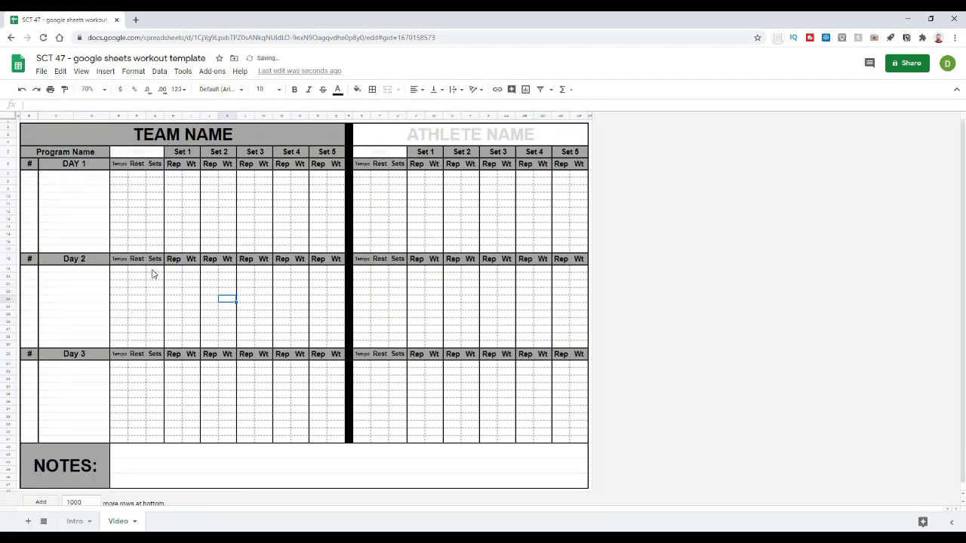
pyautogui.scroll(-1, 132, 317)
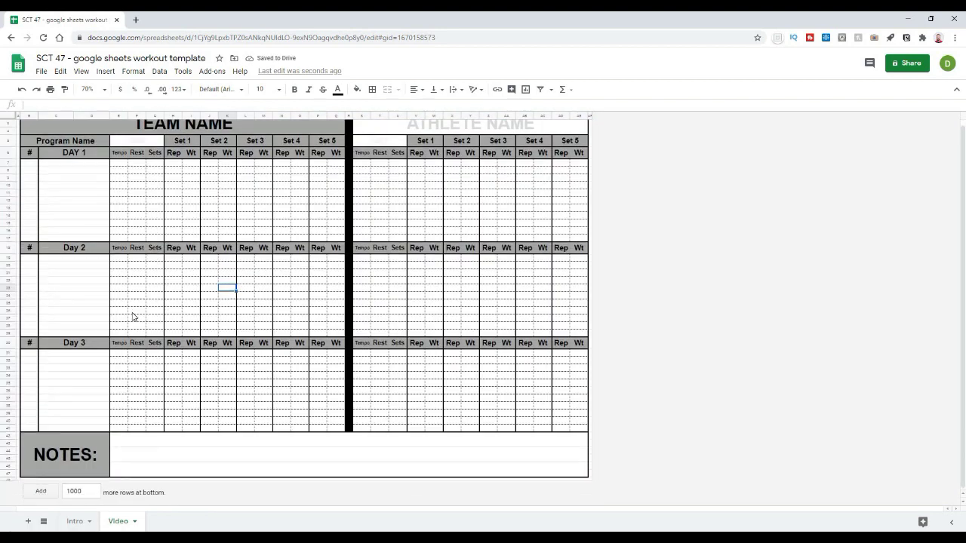
pyautogui.scroll(1, 131, 317)
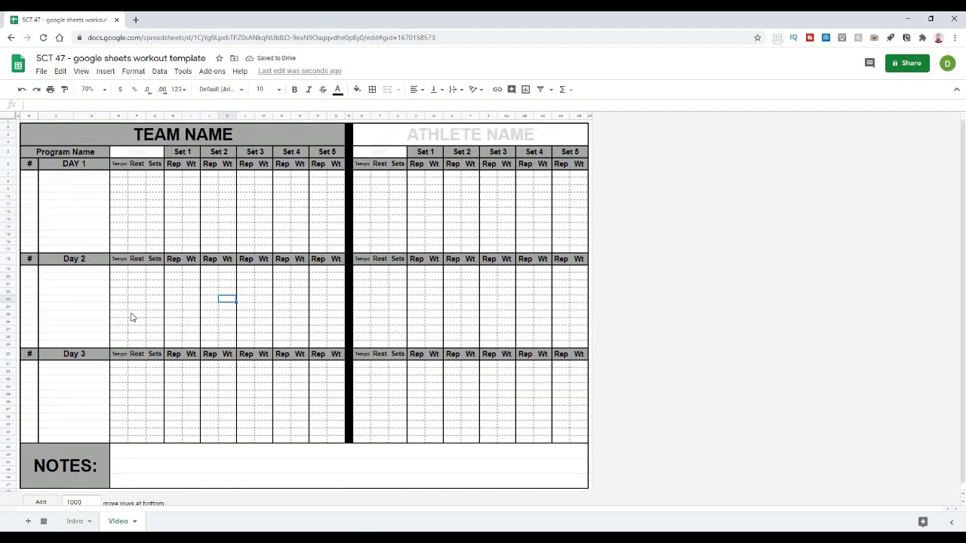
# Enter a sample exercise in the first Day 1 row: Barbell Back Squat, tempo 301, rest 60, sets 3 and Set 1 reps x5
pyautogui.click(35, 188)
pyautogui.click(64, 175)
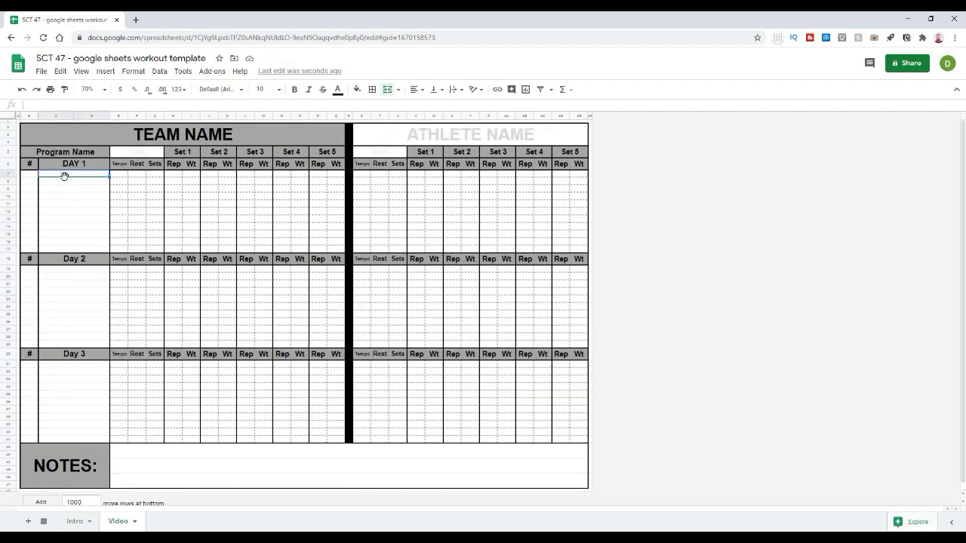
pyautogui.write('Barbell Back Squat')
pyautogui.press('Tab')
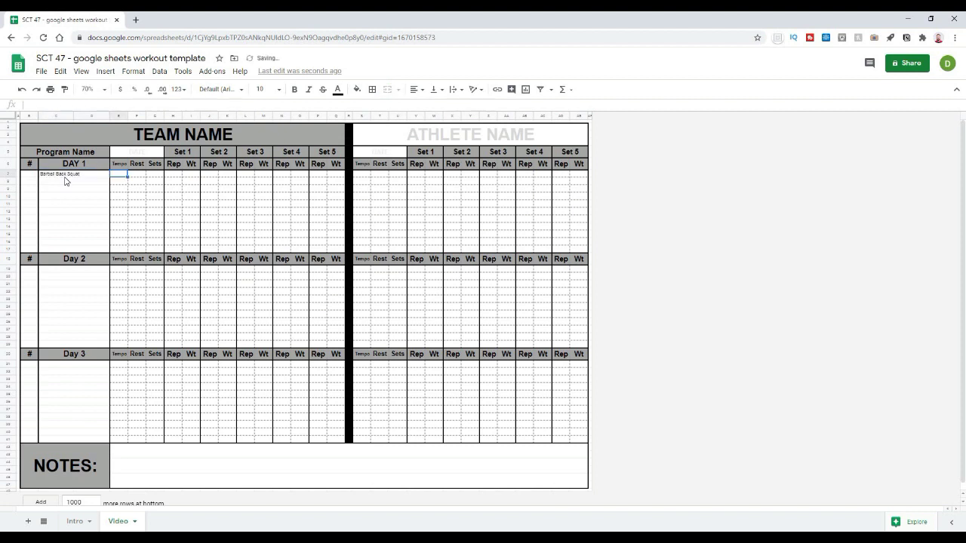
pyautogui.press('Tab')
pyautogui.write('60')
pyautogui.press('Tab')
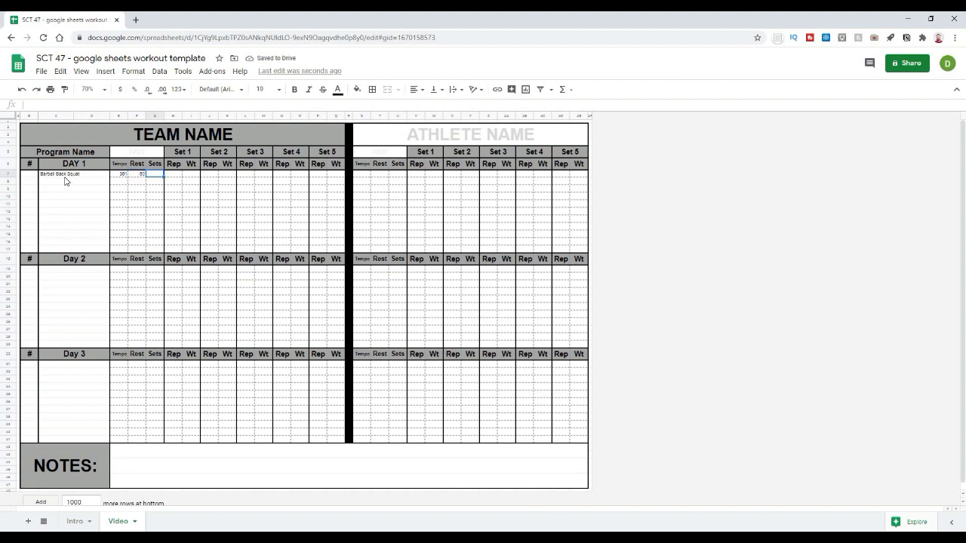
pyautogui.write('3')
pyautogui.press('Tab')
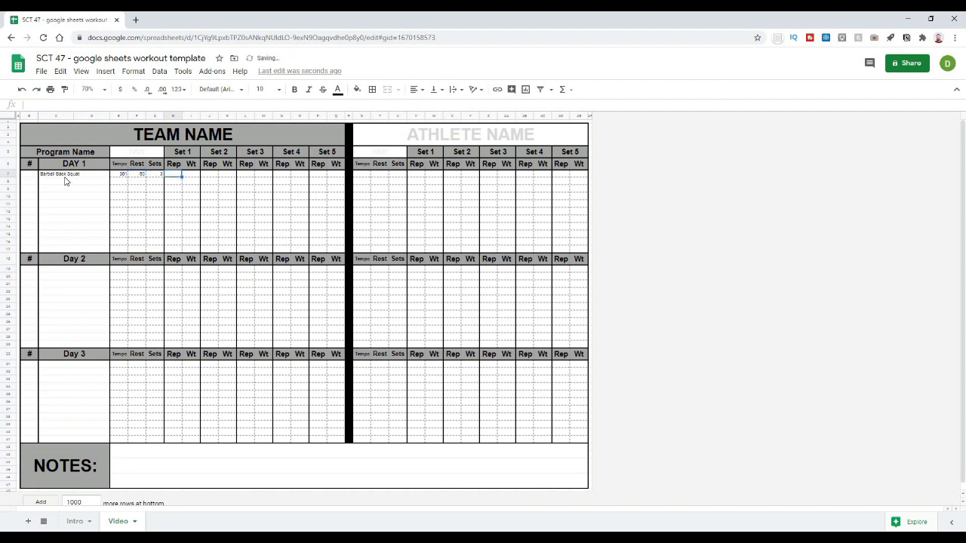
pyautogui.write('x5')
pyautogui.press('Tab')
pyautogui.click(221, 205)
# Clear the sample Barbell Back Squat entry from the first Day 1 row, from the exercise name through the Set 1 reps
pyautogui.moveTo(176, 175); pyautogui.dragTo(67, 178)
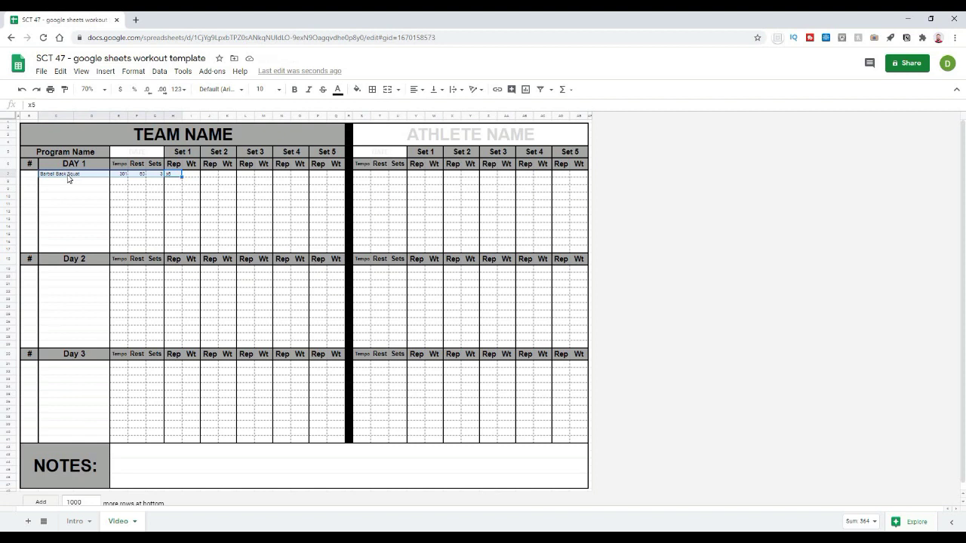
pyautogui.press('Delete')
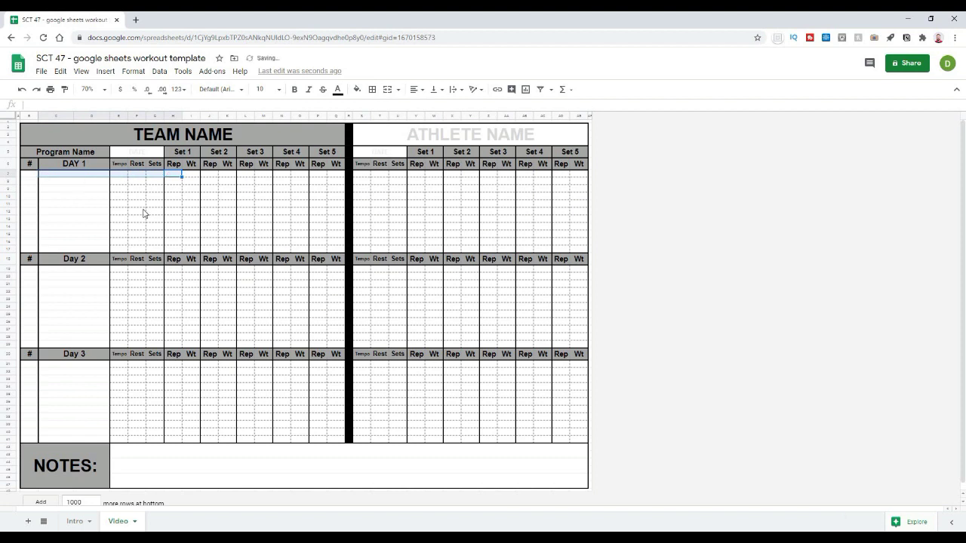
pyautogui.click(208, 248)
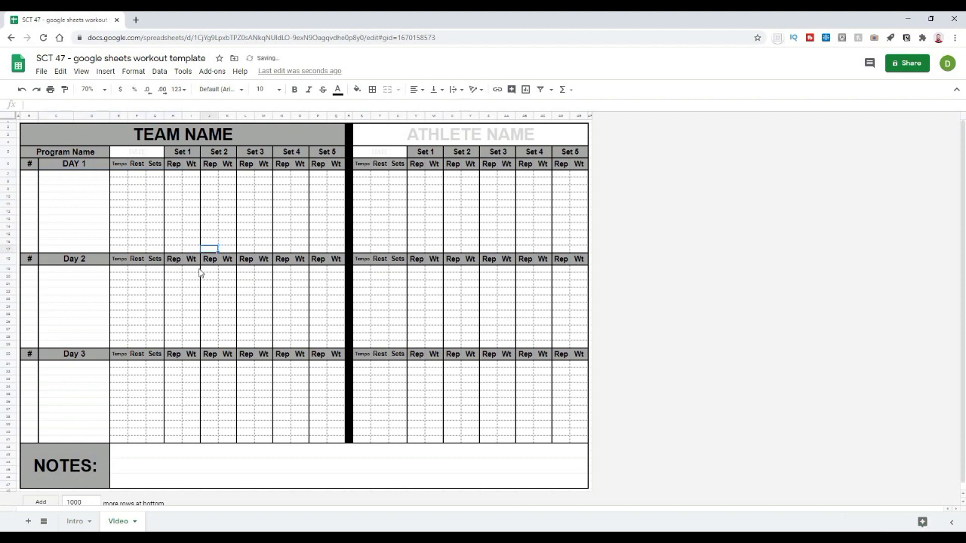
pyautogui.click(136, 212)
# Open the print settings for the whole template from TEAM NAME through the notes area and print only the selected cells B2:AE47
pyautogui.moveTo(42, 140)
pyautogui.mouseDown()
pyautogui.moveTo(53, 332)
pyautogui.moveTo(96, 479)
pyautogui.moveTo(407, 194)
pyautogui.moveTo(407, 162)
pyautogui.moveTo(410, 481)
pyautogui.mouseUp()
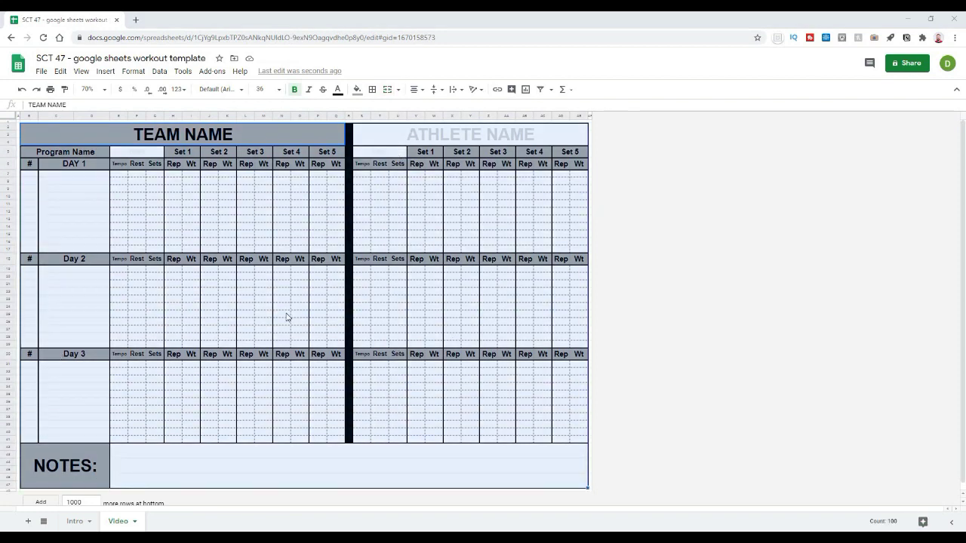
pyautogui.click(41, 71)
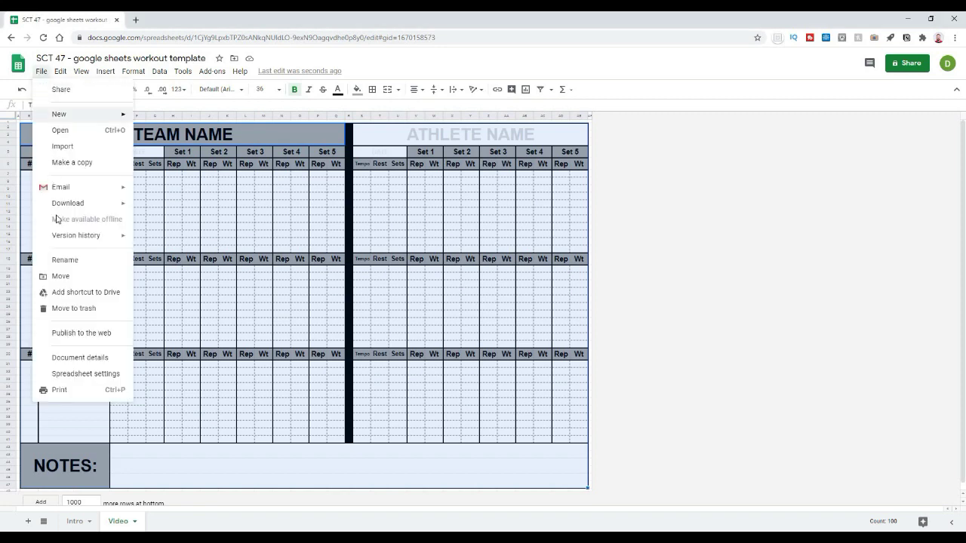
pyautogui.click(58, 390)
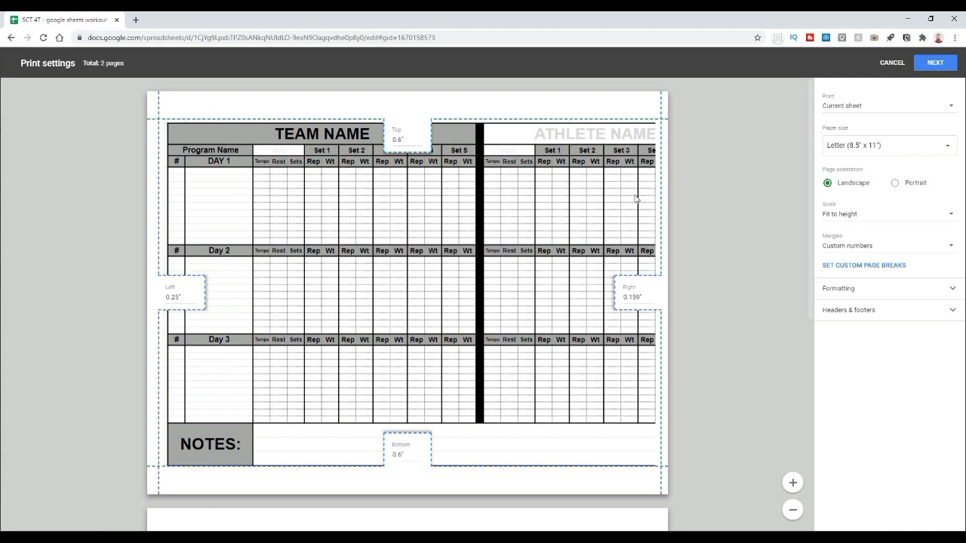
pyautogui.click(846, 113)
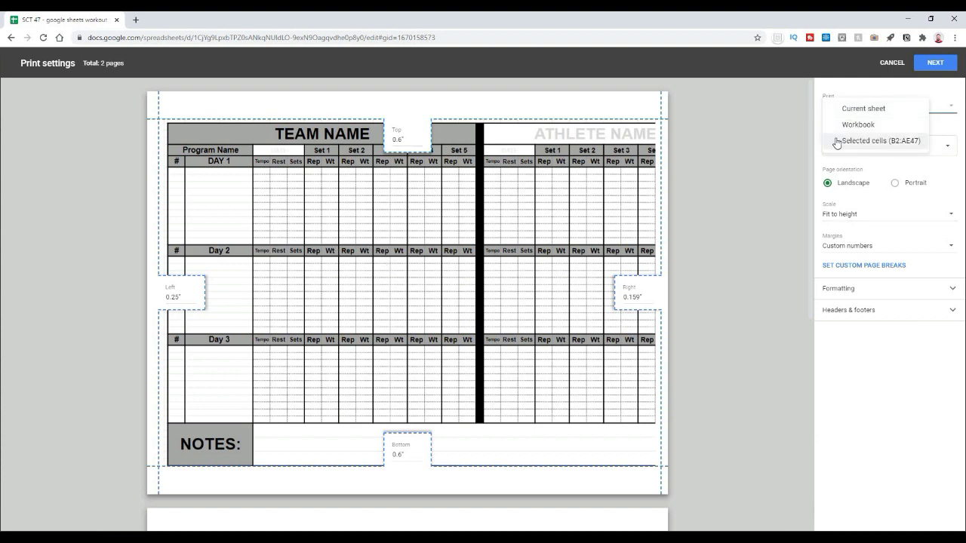
pyautogui.click(835, 142)
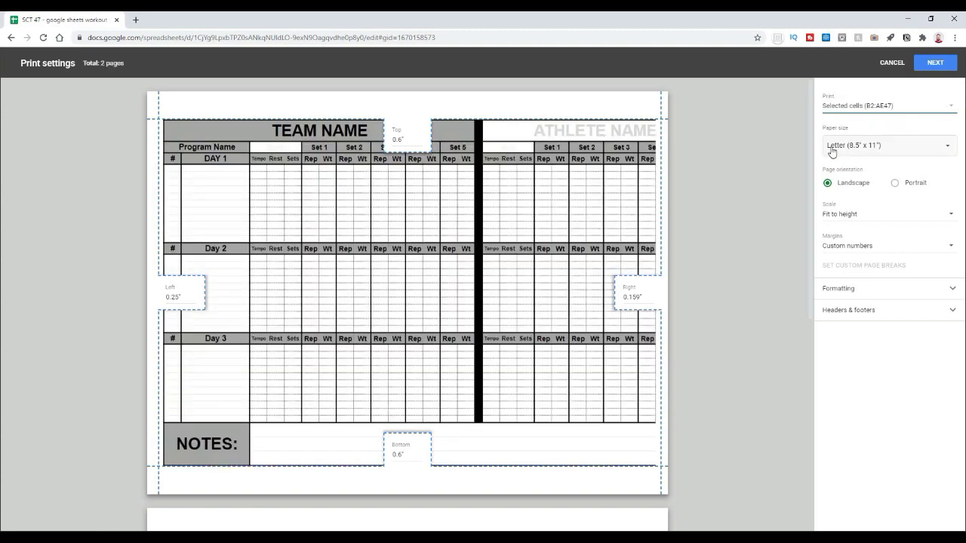
# Set the printout's margins to Narrow and its scale to Fit to width
pyautogui.click(871, 248)
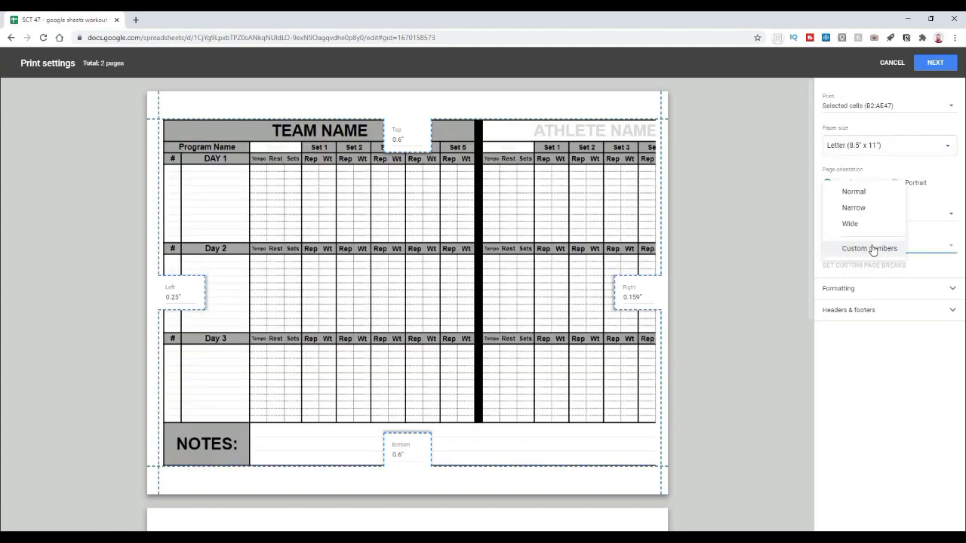
pyautogui.click(847, 210)
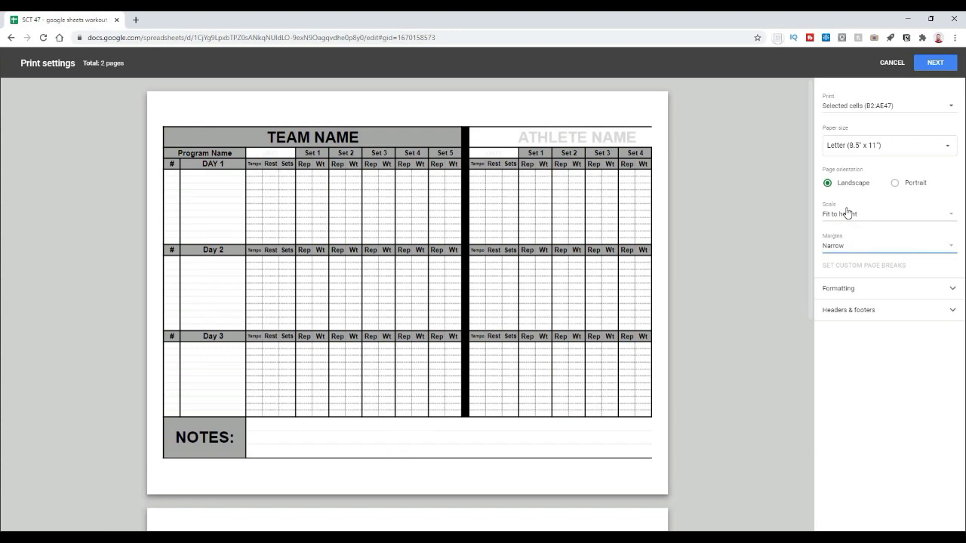
pyautogui.click(854, 218)
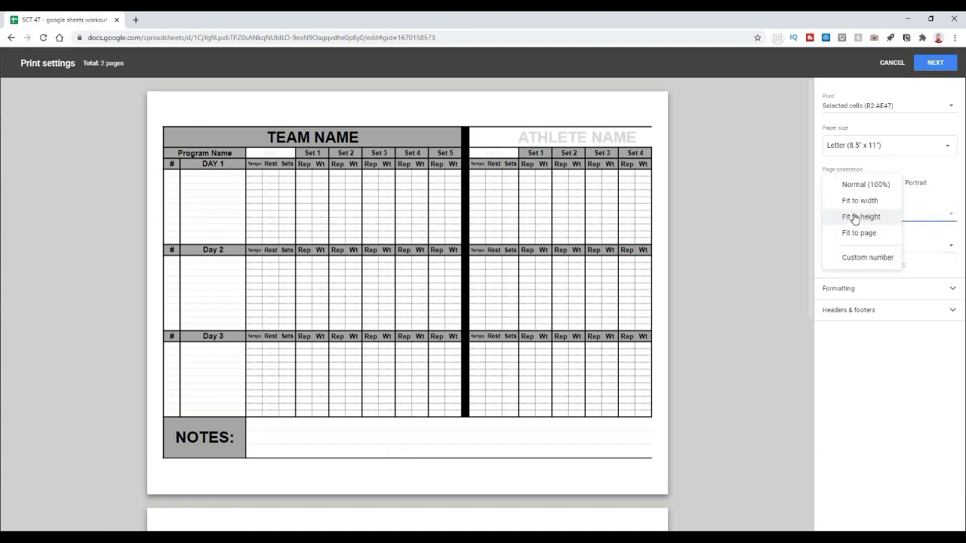
pyautogui.click(847, 203)
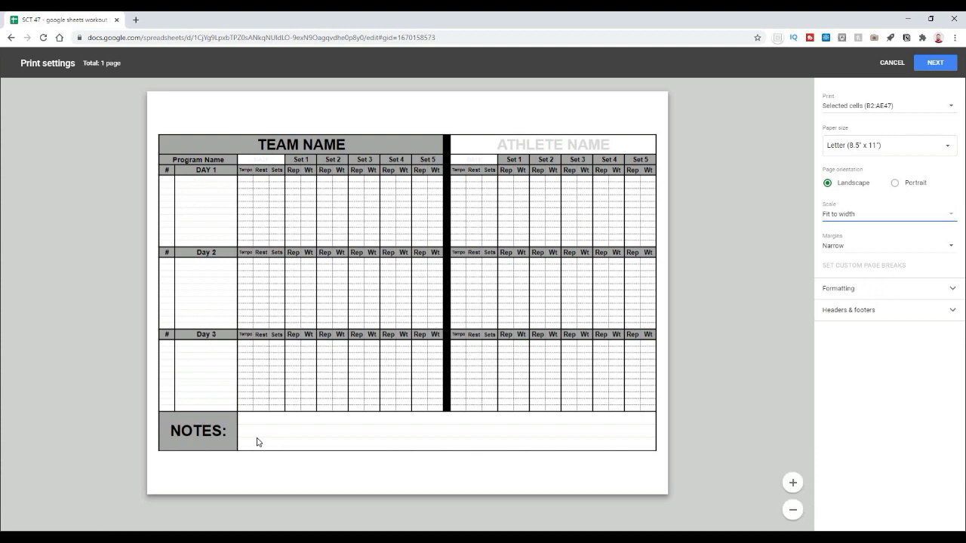
# Add page numbers, workbook title and sheet name to the printout's headers and footers, and try the current date option
pyautogui.click(877, 293)
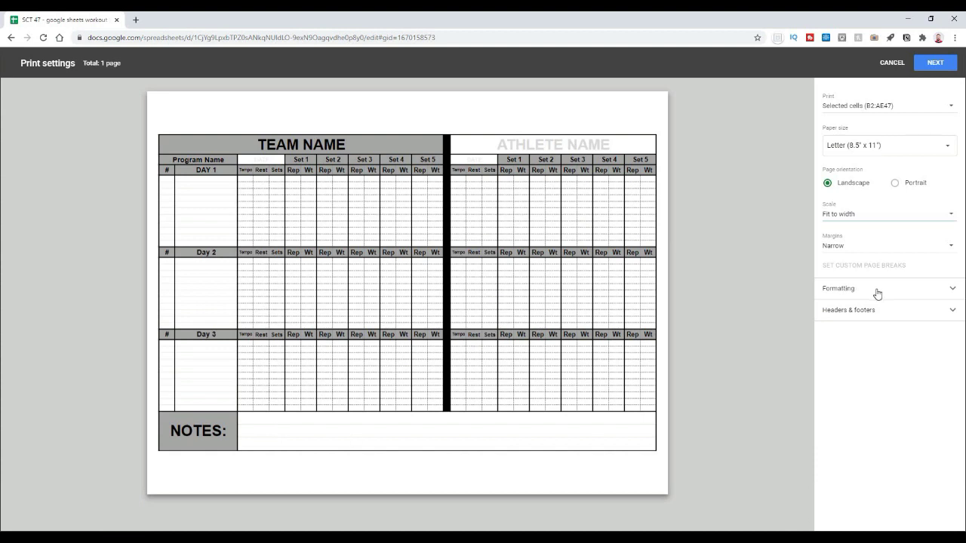
pyautogui.click(876, 292)
pyautogui.click(876, 312)
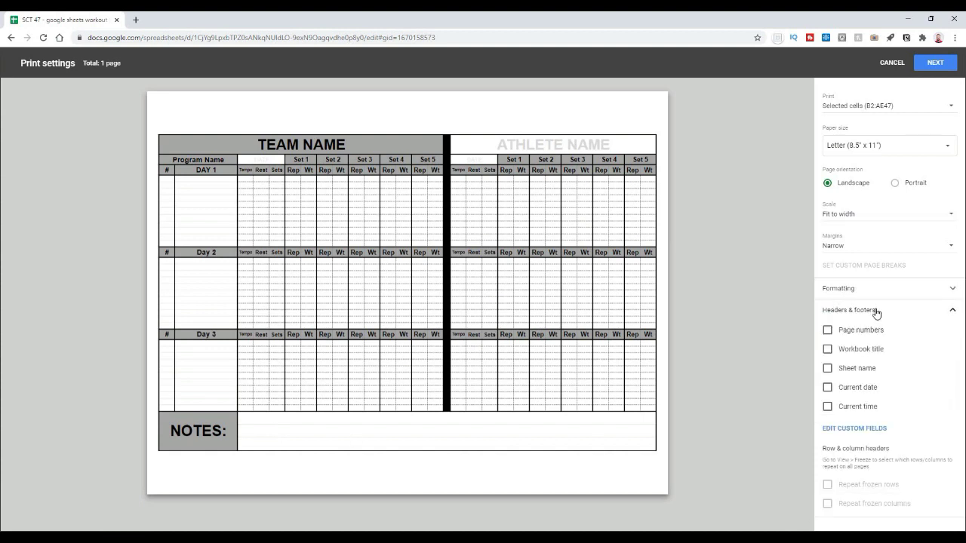
pyautogui.click(827, 329)
pyautogui.click(827, 349)
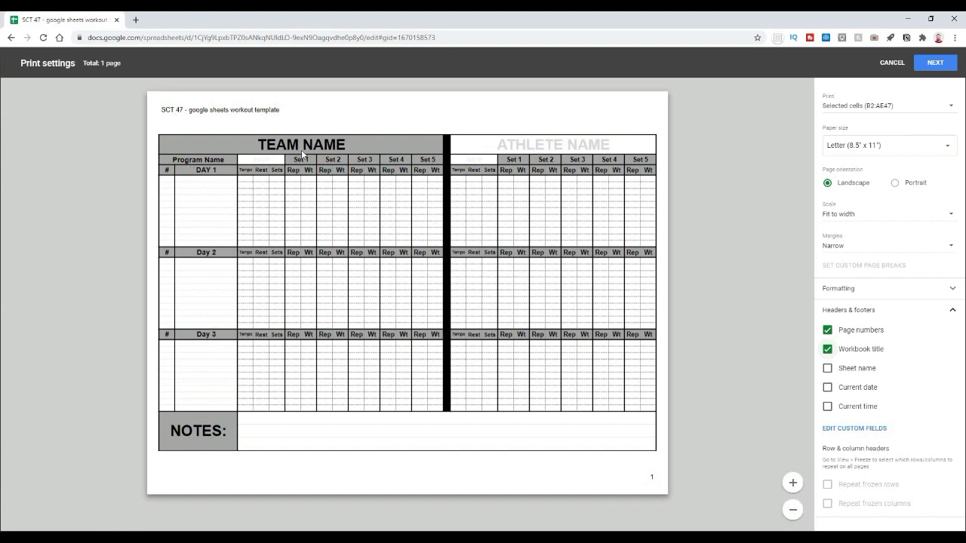
pyautogui.click(827, 368)
pyautogui.click(828, 387)
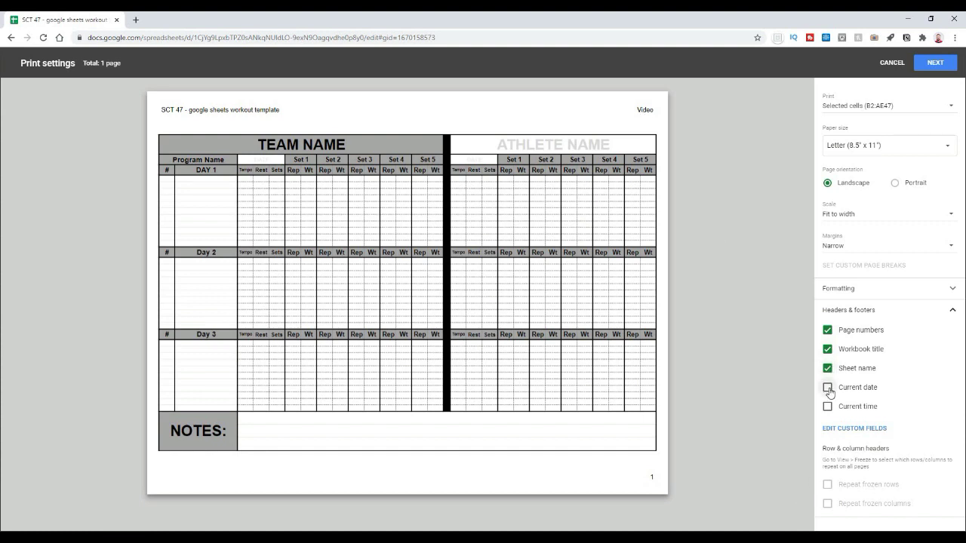
pyautogui.click(827, 388)
# Remove the sheet name, workbook title and page numbers from the printout's headers and footers, and leave the print settings without printing
pyautogui.click(828, 368)
pyautogui.click(828, 349)
pyautogui.click(827, 331)
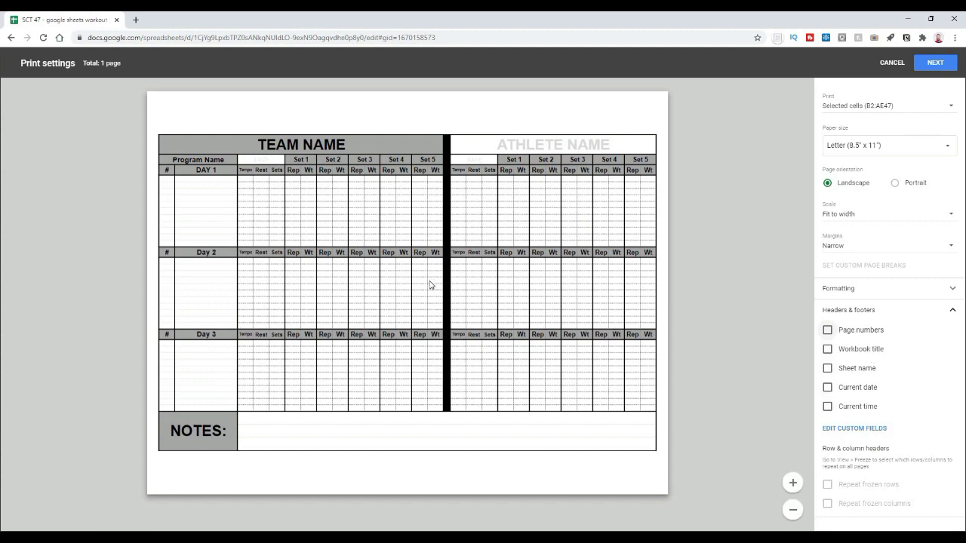
pyautogui.click(892, 63)
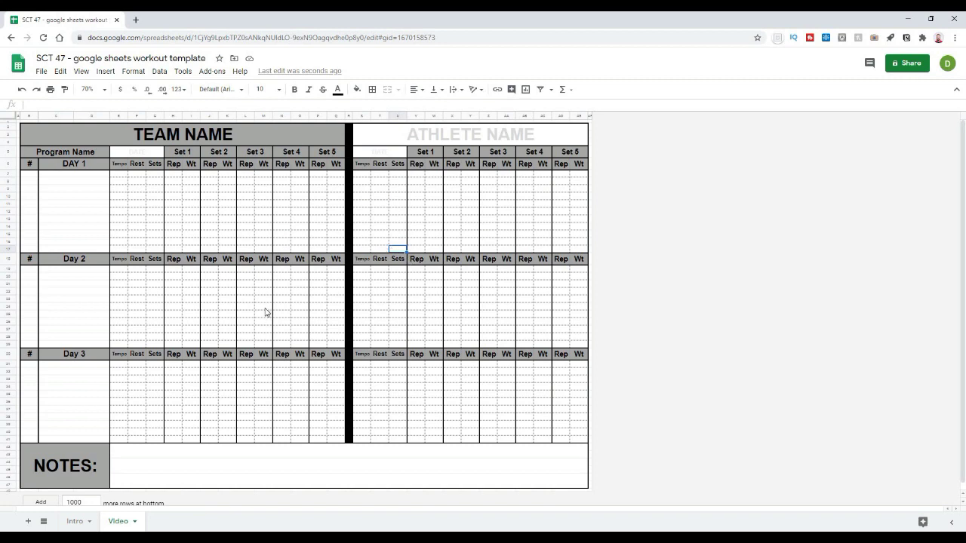
pyautogui.scroll(-1, 268, 328)
pyautogui.scroll(1, 294, 345)
pyautogui.scroll(-1, 294, 344)
pyautogui.scroll(1, 294, 345)
pyautogui.click(94, 181)
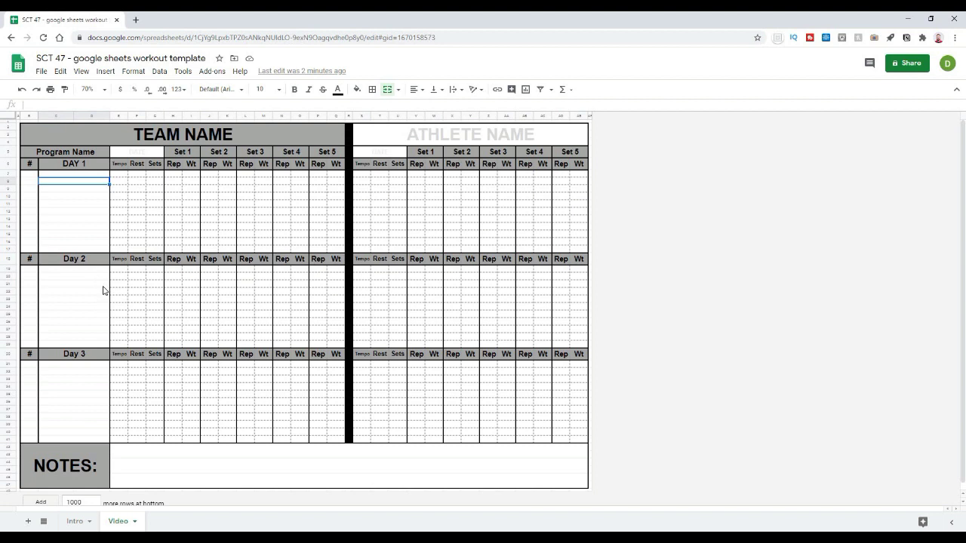
pyautogui.click(113, 283)
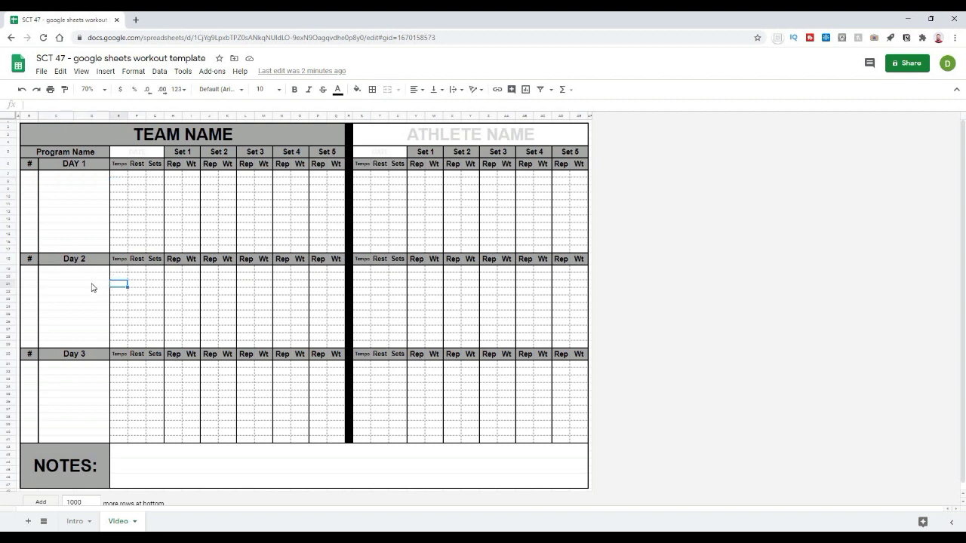
pyautogui.click(92, 286)
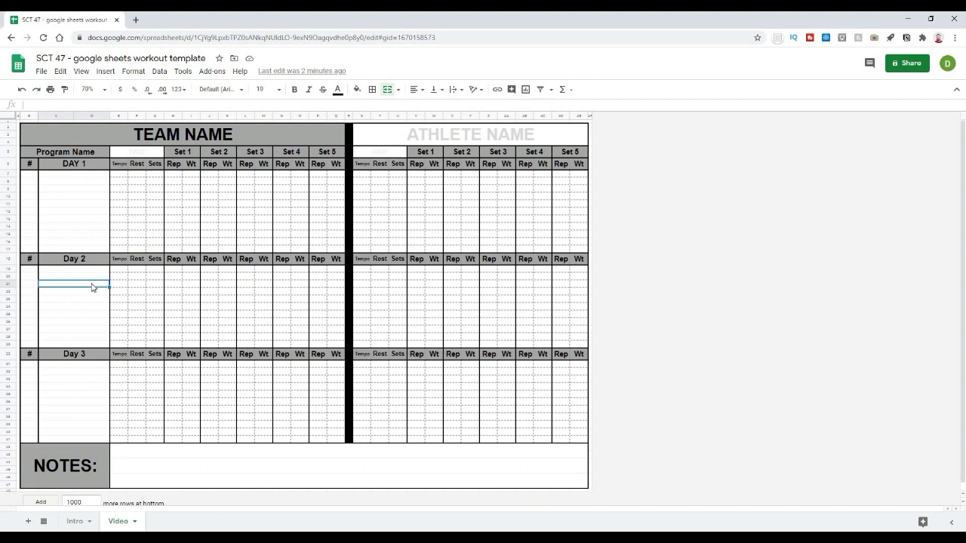